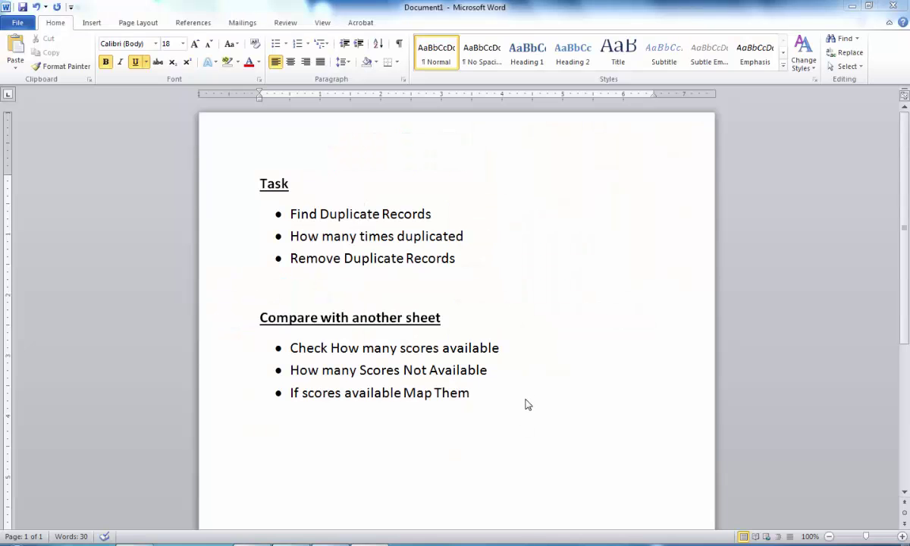
- Leave the Word task list and bring up Excel's Original_file workbook on the Students_data sheet
{"action": "mouse_move", "coordinate": [330, 543]}
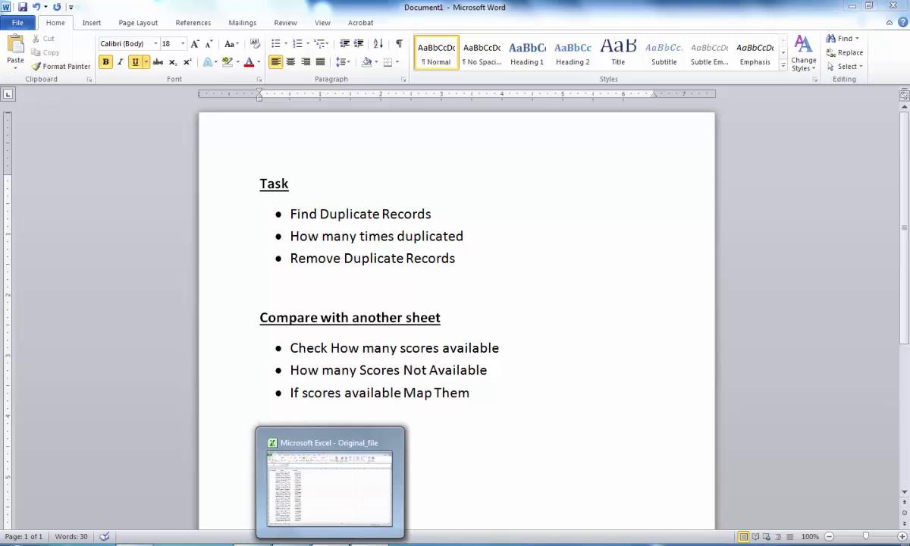
{"action": "left_click", "coordinate": [330, 542]}
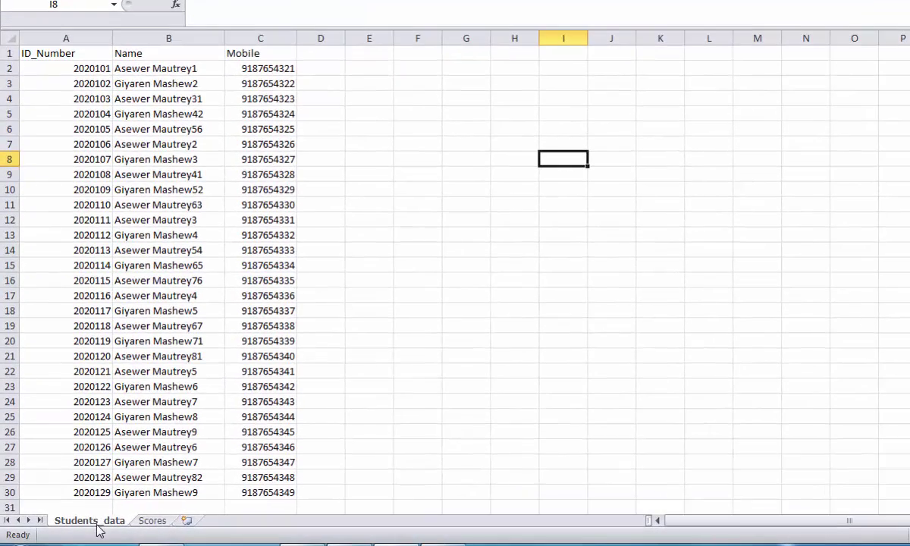
- Inspect the Students_data sheet's ID_Number, Name and Mobile columns
{"action": "left_click", "coordinate": [153, 521]}
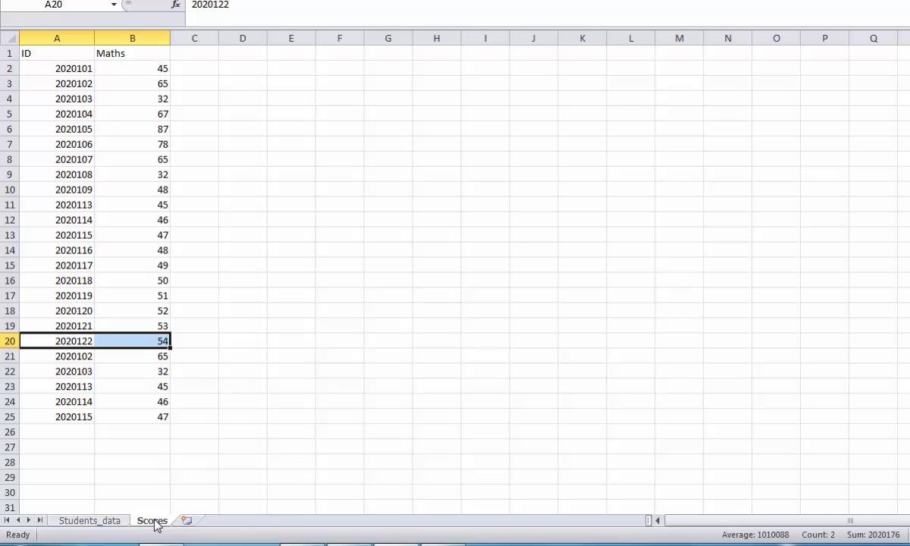
{"action": "left_click", "coordinate": [103, 523]}
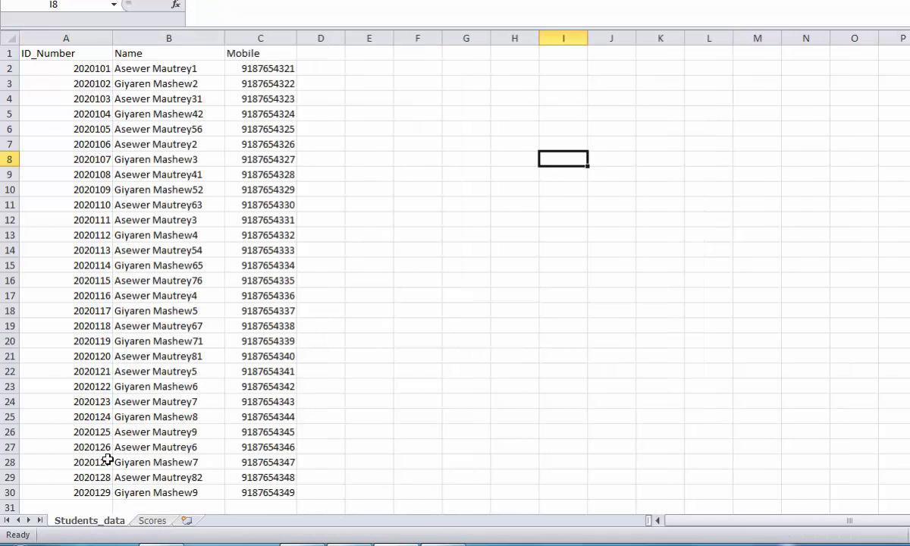
{"action": "left_click_drag", "start_coordinate": [63, 51], "coordinate": [68, 493]}
{"action": "left_click", "coordinate": [170, 50]}
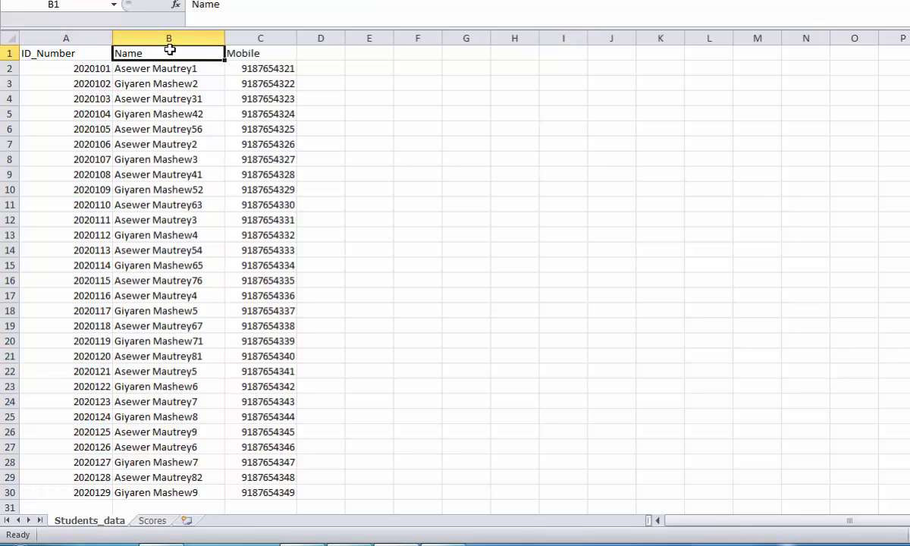
{"action": "left_click", "coordinate": [262, 47]}
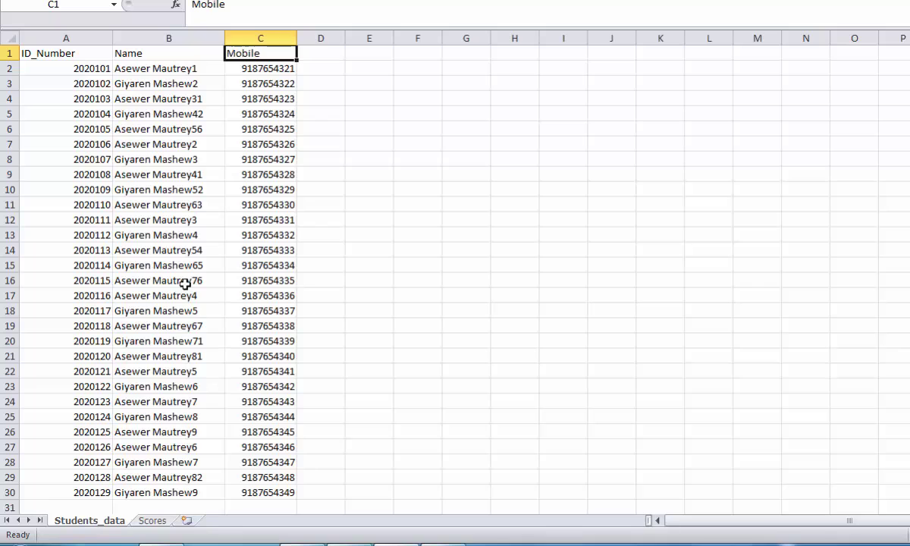
- Inspect the Scores sheet's ID and Maths columns down to row 25, then return to Word
{"action": "left_click", "coordinate": [152, 520]}
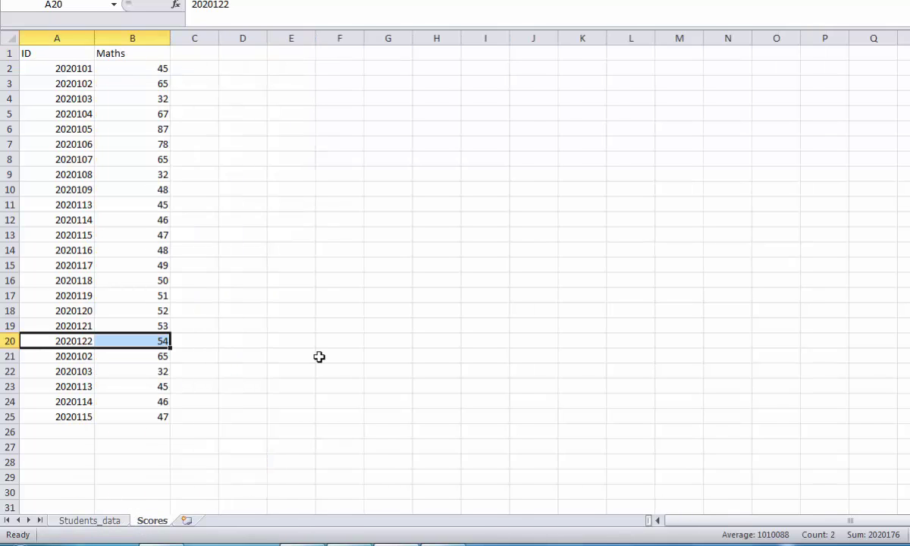
{"action": "left_click", "coordinate": [318, 358]}
{"action": "left_click", "coordinate": [47, 52]}
{"action": "left_click", "coordinate": [60, 277], "text": "shift"}
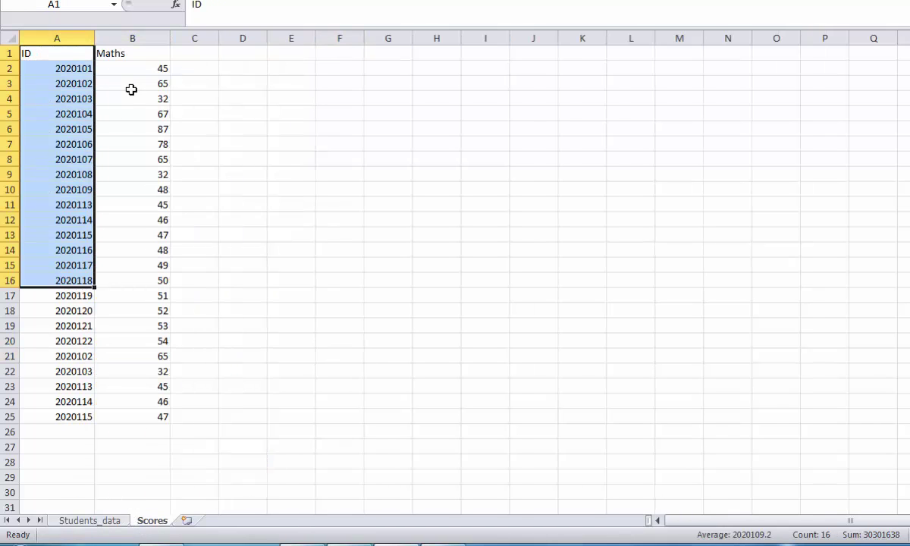
{"action": "left_click", "coordinate": [140, 51]}
{"action": "left_click_drag", "start_coordinate": [140, 52], "coordinate": [157, 416]}
{"action": "left_click", "coordinate": [159, 159]}
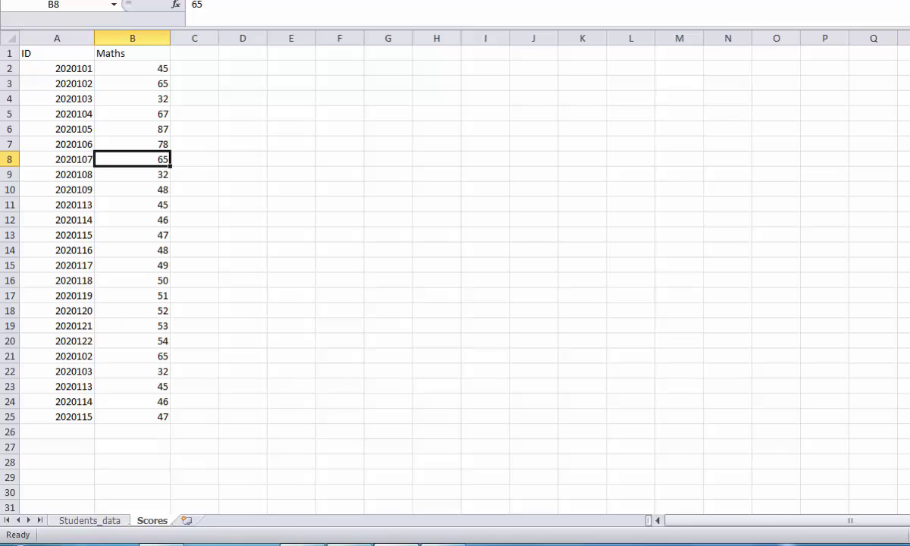
{"action": "key", "text": "alt+Tab"}
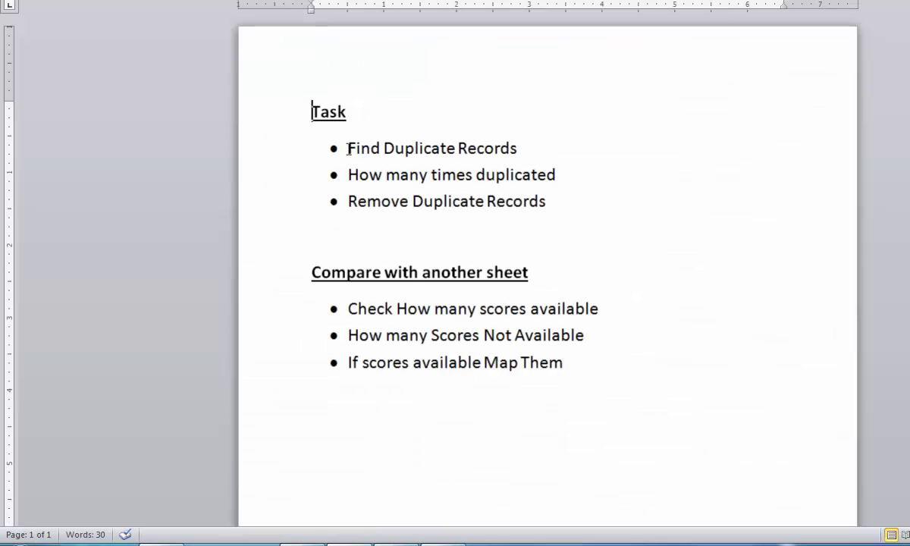
- Highlight the Find Duplicate Records, How many times duplicated and Remove Duplicate Records tasks, then return to Excel
{"action": "left_click_drag", "start_coordinate": [348, 148], "coordinate": [555, 147]}
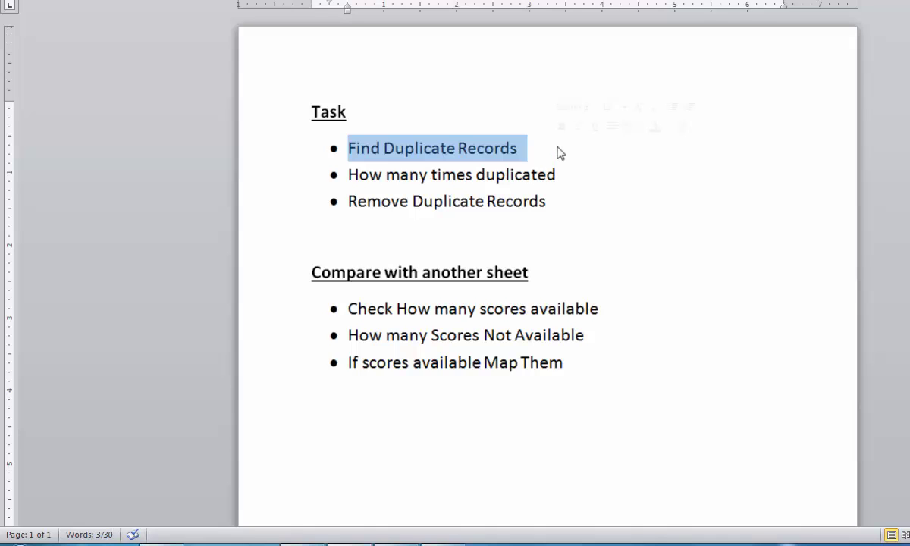
{"action": "left_click", "coordinate": [558, 155]}
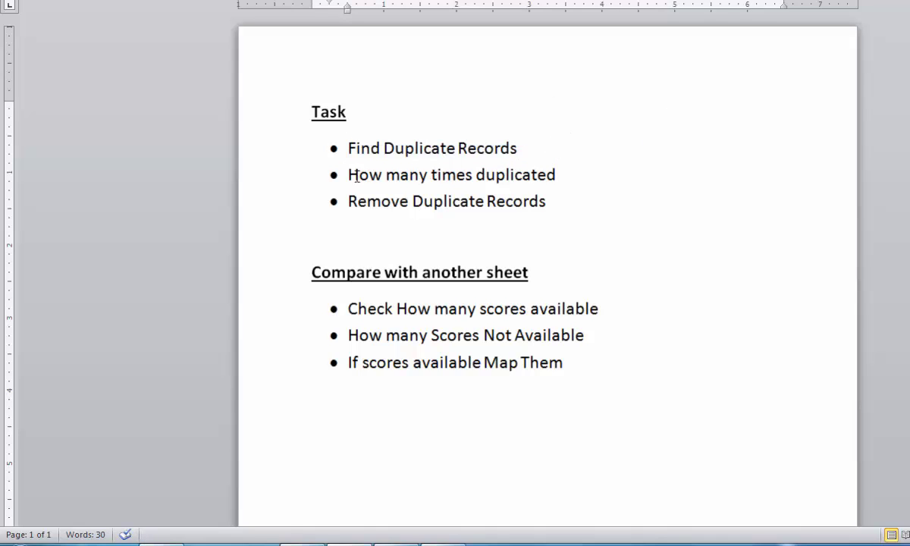
{"action": "left_click_drag", "start_coordinate": [349, 174], "coordinate": [550, 174]}
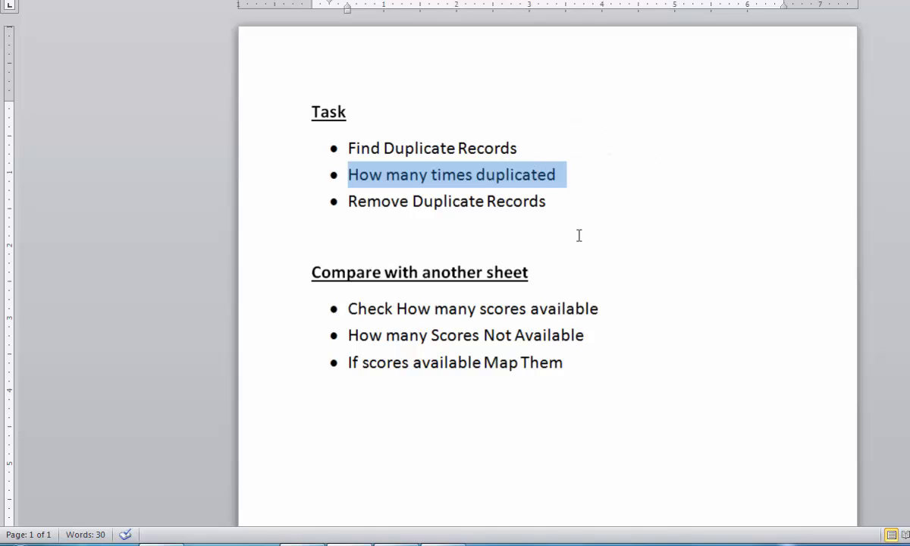
{"action": "left_click", "coordinate": [576, 199]}
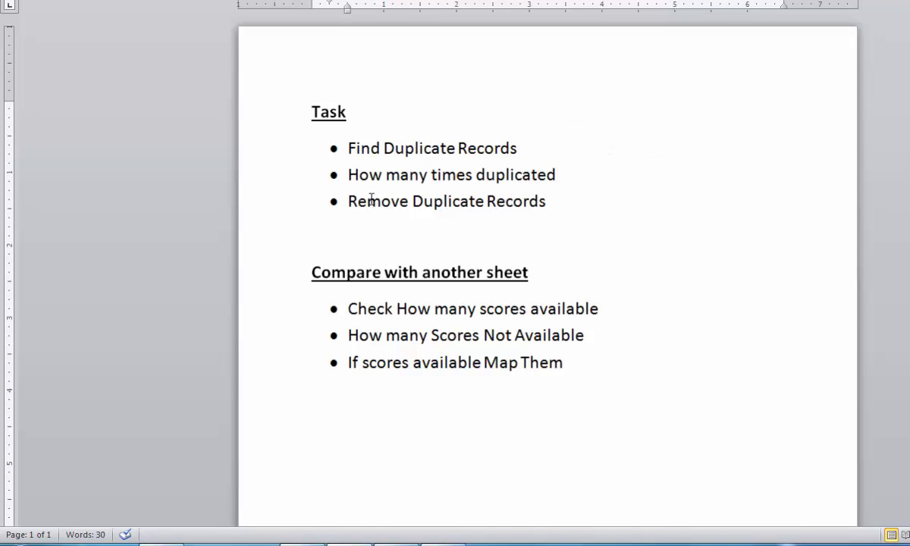
{"action": "left_click_drag", "start_coordinate": [351, 203], "coordinate": [620, 206]}
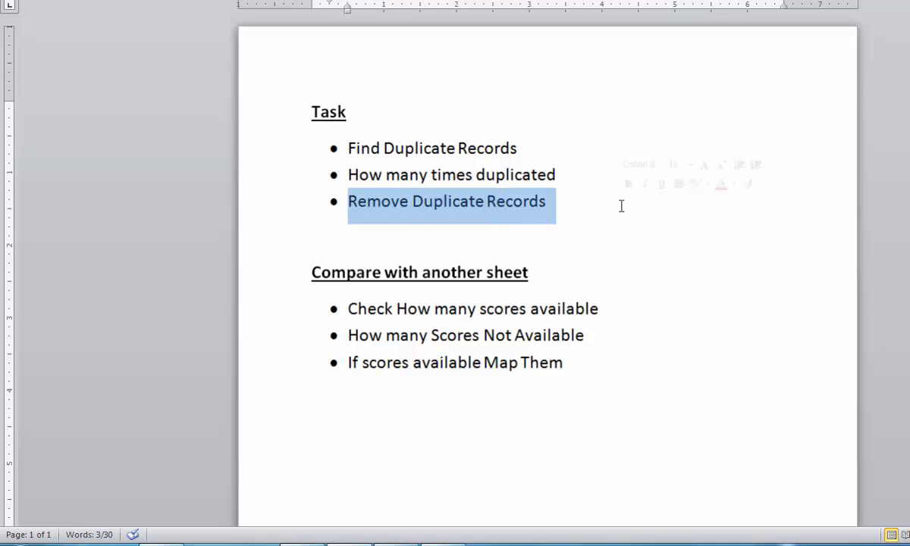
{"action": "left_click", "coordinate": [554, 204]}
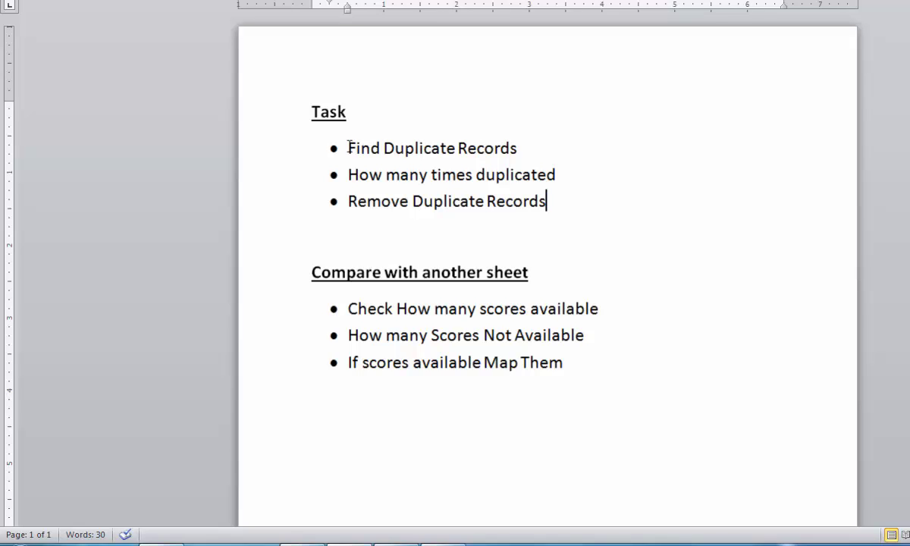
{"action": "left_click_drag", "start_coordinate": [348, 148], "coordinate": [527, 149]}
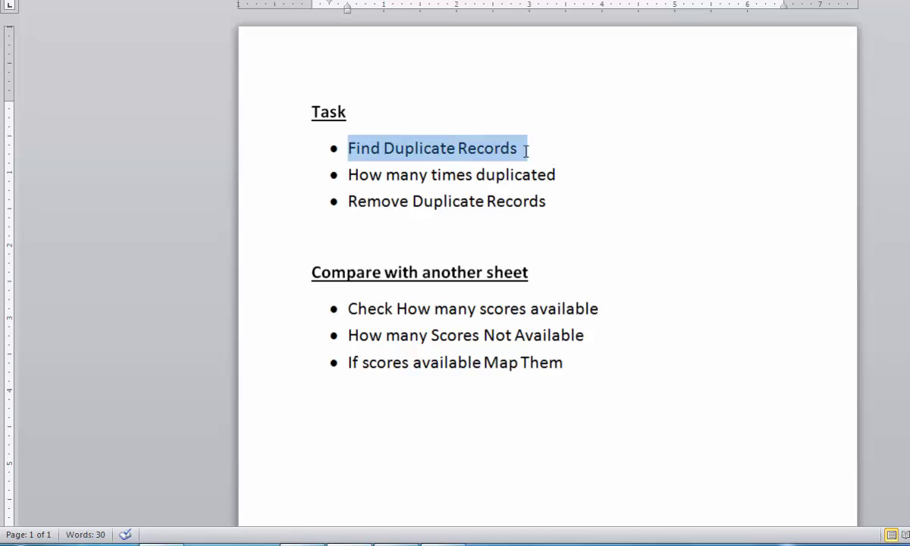
{"action": "key", "text": "alt+Tab"}
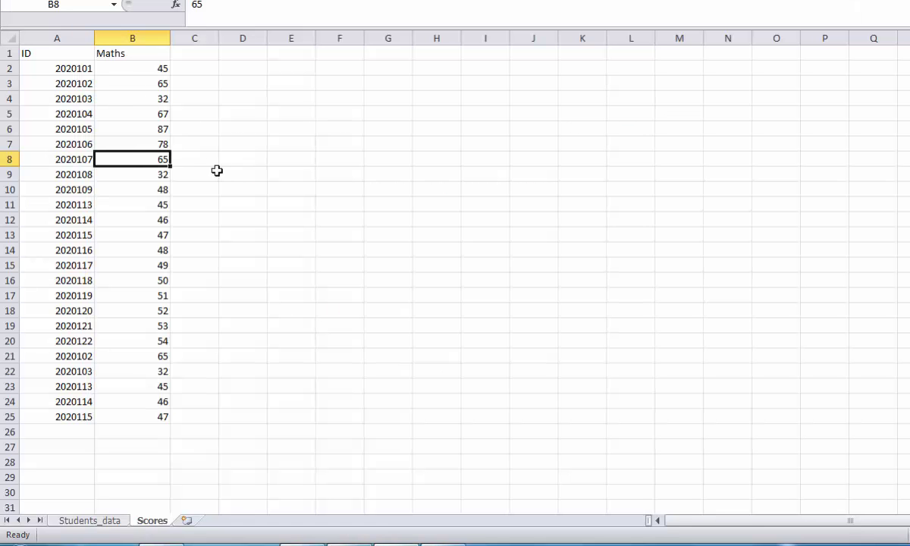
- Compare the Scores records, noting row 25 repeats the record in row 13
{"action": "left_click", "coordinate": [69, 69]}
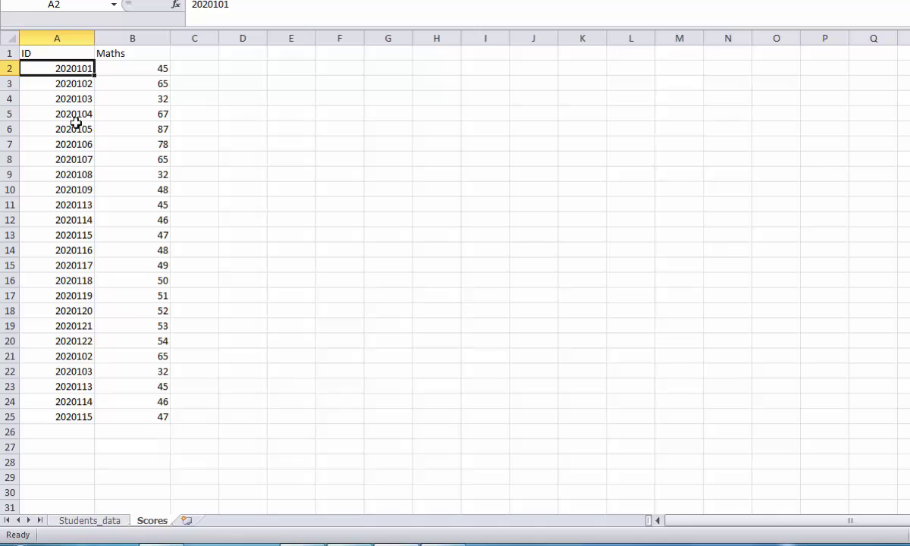
{"action": "left_click_drag", "start_coordinate": [63, 419], "coordinate": [144, 418]}
{"action": "left_click_drag", "start_coordinate": [66, 236], "coordinate": [160, 236]}
{"action": "left_click", "coordinate": [300, 234]}
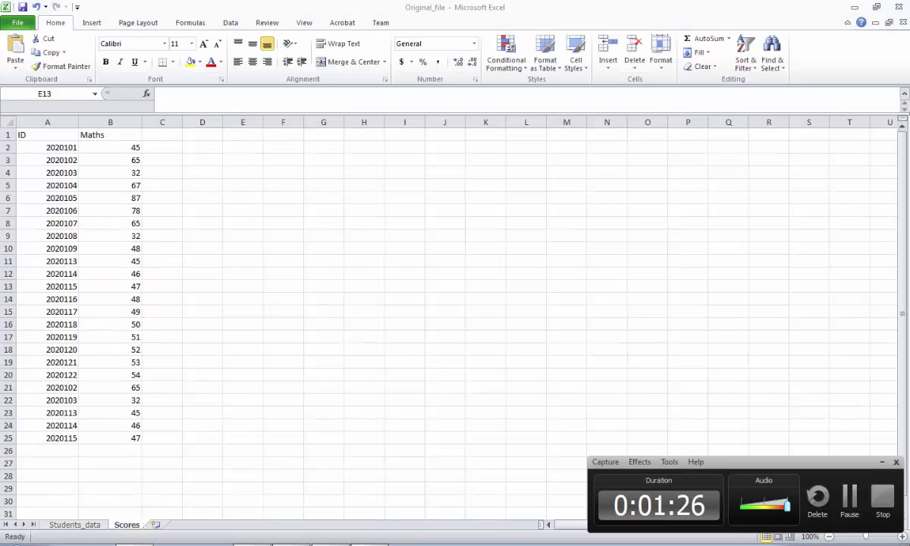
- Apply Duplicate Values conditional formatting with light red fill to ID column A
{"action": "left_click", "coordinate": [50, 121]}
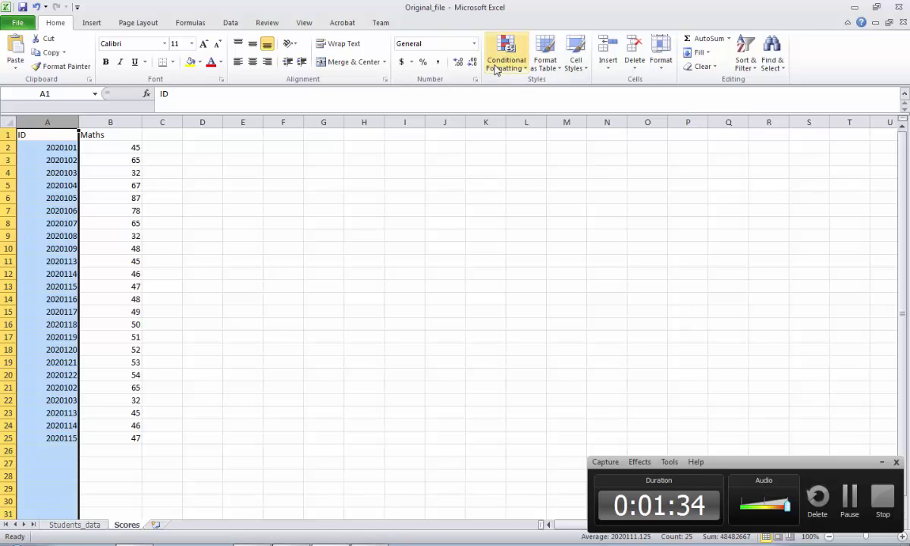
{"action": "left_click", "coordinate": [498, 68]}
{"action": "mouse_move", "coordinate": [504, 92]}
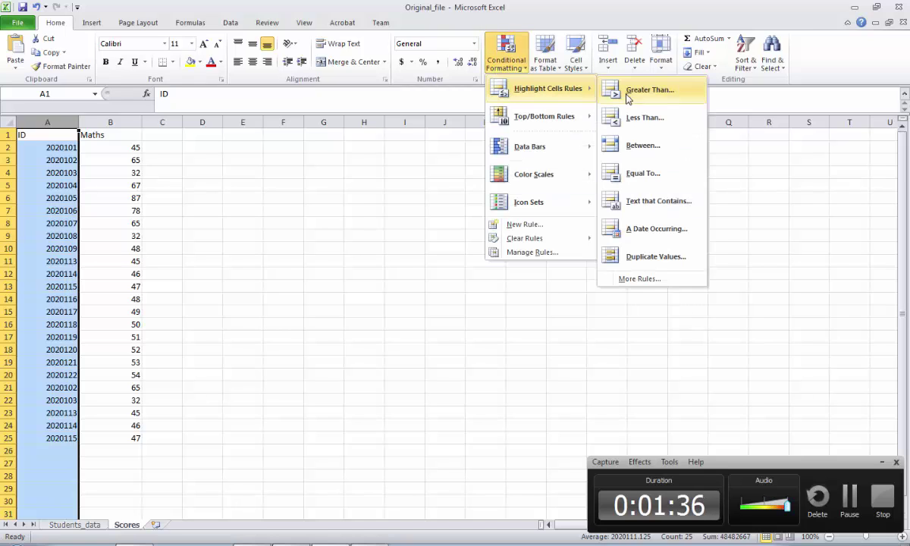
{"action": "left_click", "coordinate": [650, 258]}
{"action": "left_click", "coordinate": [364, 221]}
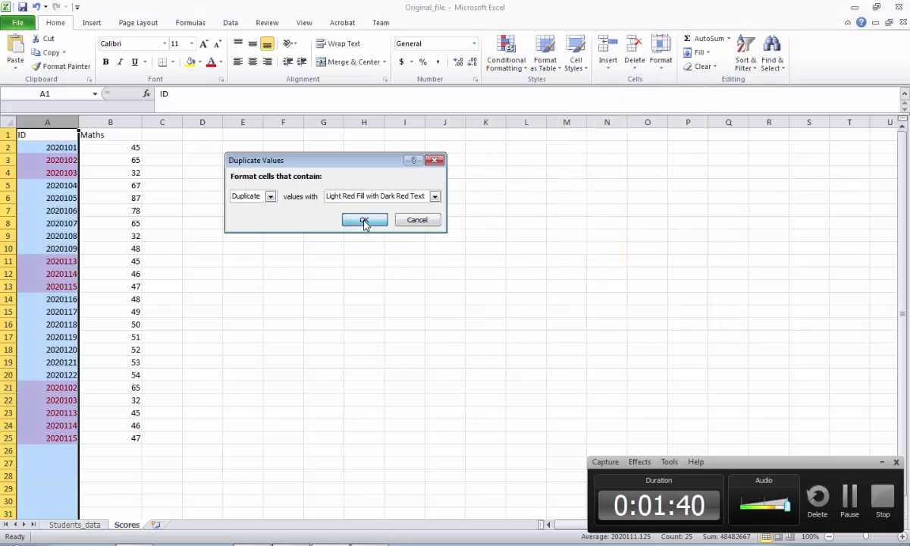
{"action": "left_click", "coordinate": [287, 223]}
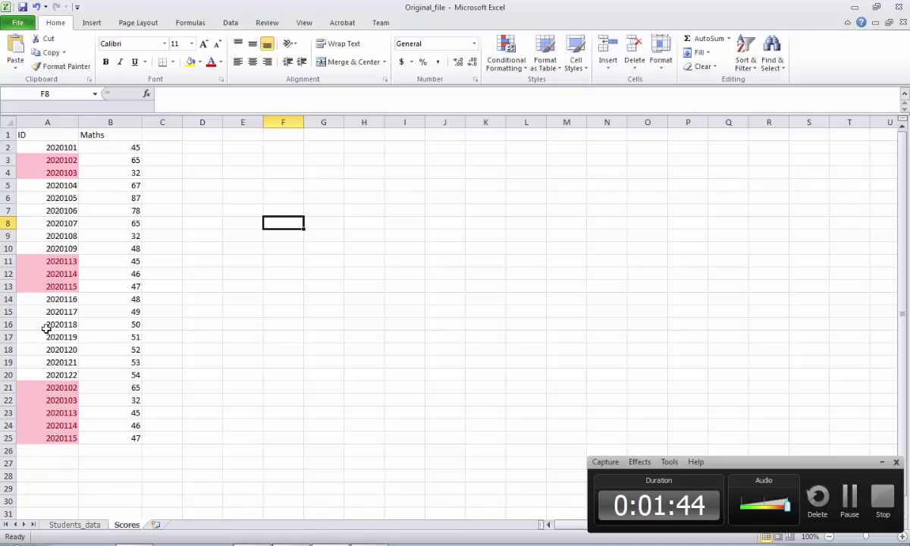
- Test the highlighting by changing A25's ID to 12020115, then restore it to 2020115
{"action": "left_click", "coordinate": [45, 287]}
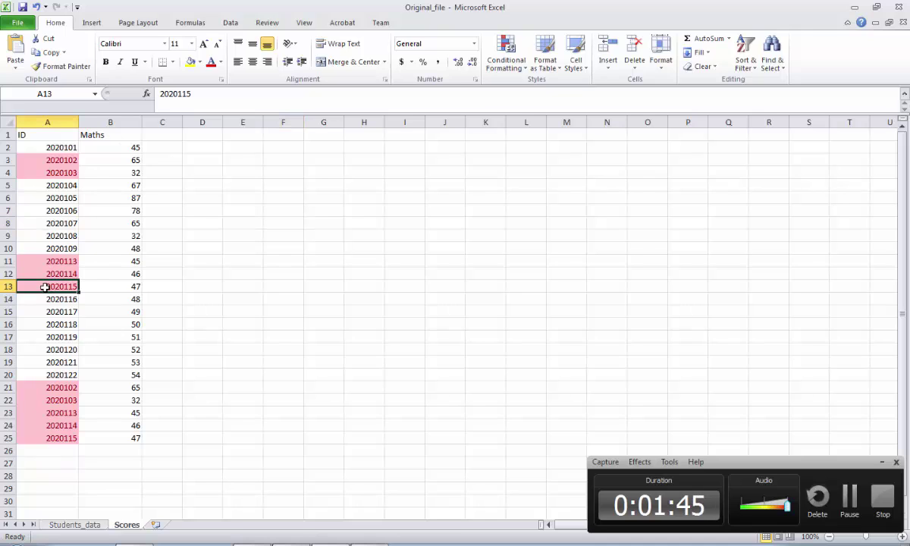
{"action": "left_click", "coordinate": [38, 438]}
{"action": "double_click", "coordinate": [47, 439]}
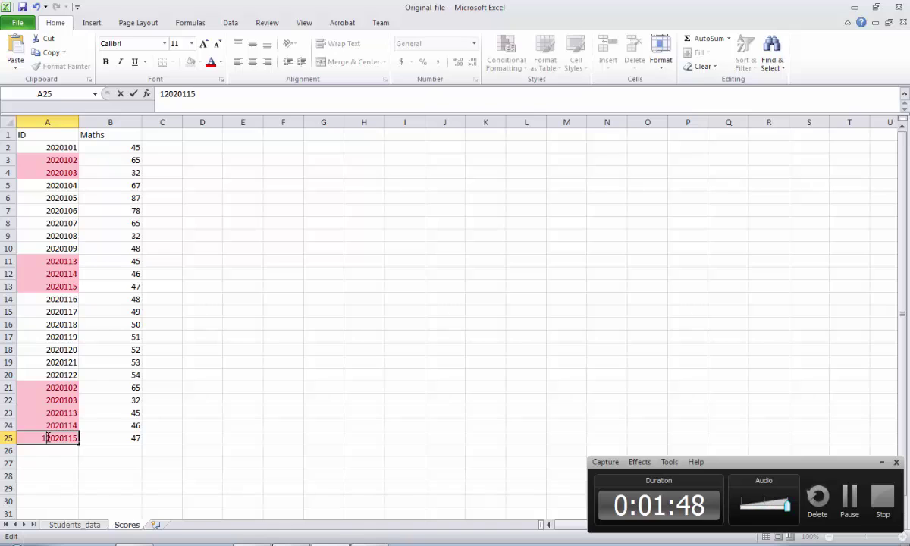
{"action": "type", "text": "1"}
{"action": "left_click", "coordinate": [123, 476]}
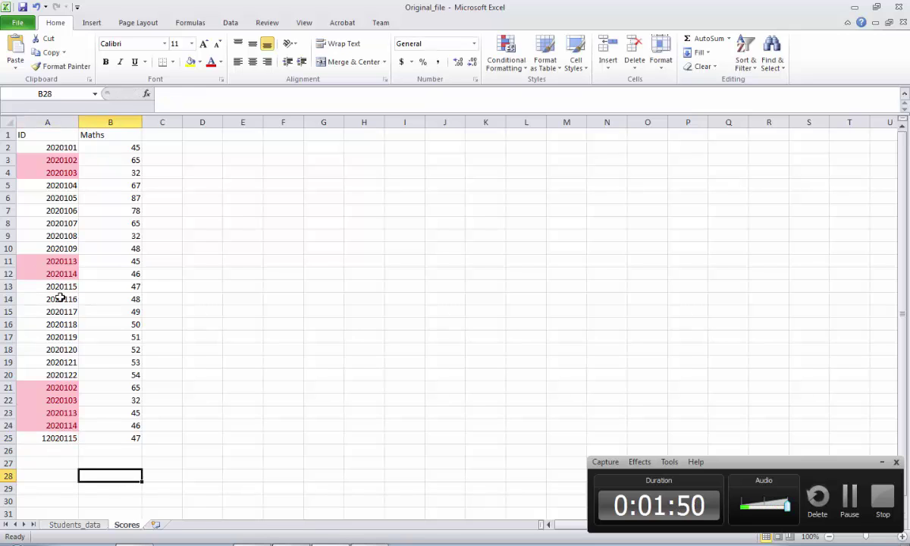
{"action": "left_click", "coordinate": [36, 437]}
{"action": "double_click", "coordinate": [40, 439]}
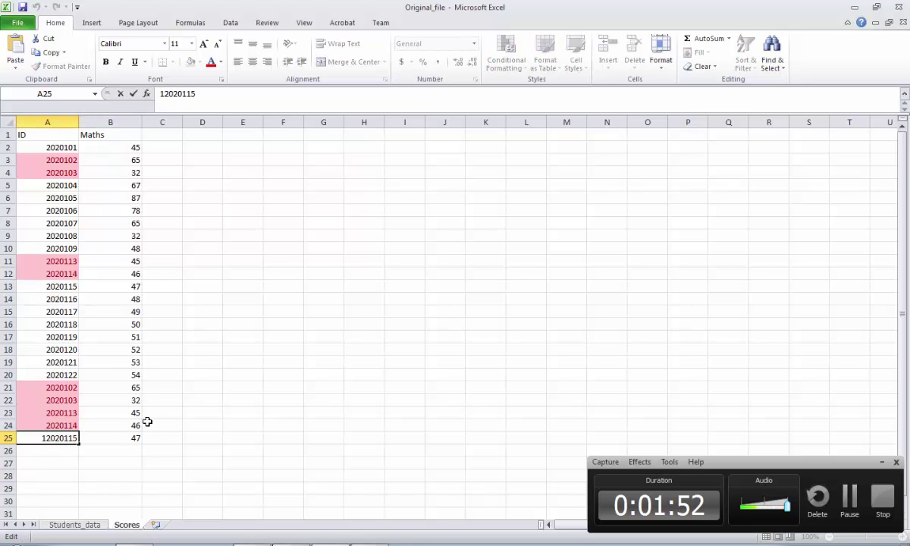
{"action": "key", "text": "Delete"}
{"action": "left_click", "coordinate": [198, 386]}
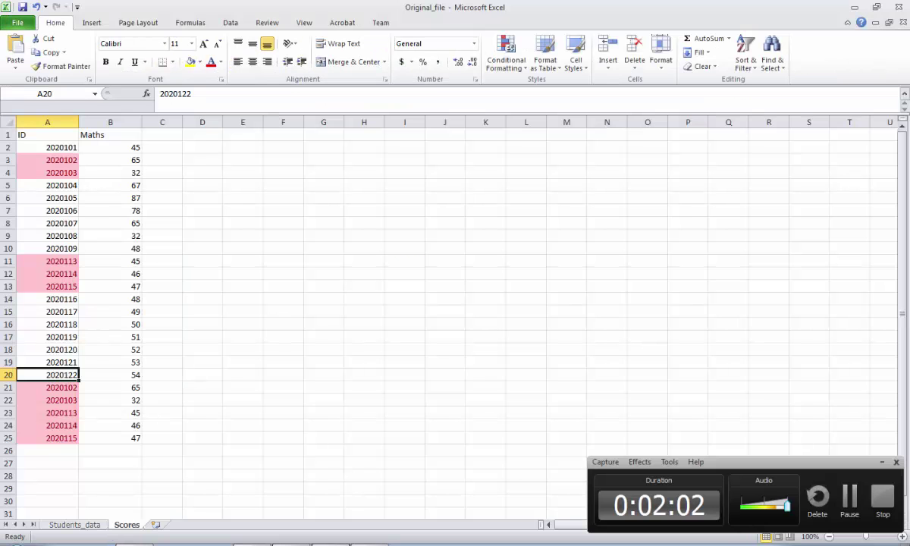
{"action": "left_click_drag", "start_coordinate": [50, 158], "coordinate": [64, 436]}
{"action": "left_click", "coordinate": [243, 351]}
{"action": "left_click", "coordinate": [309, 543]}
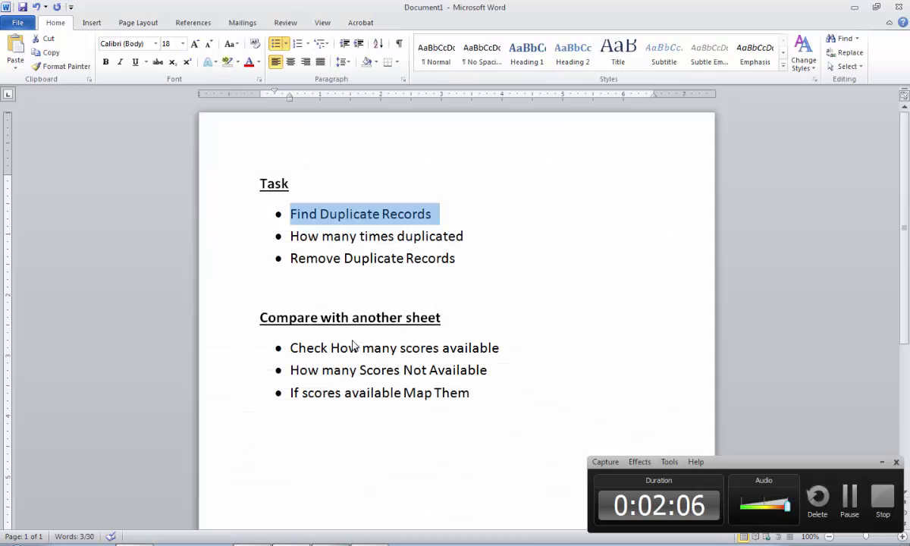
{"action": "left_click", "coordinate": [341, 236]}
{"action": "left_click_drag", "start_coordinate": [290, 236], "coordinate": [465, 236]}
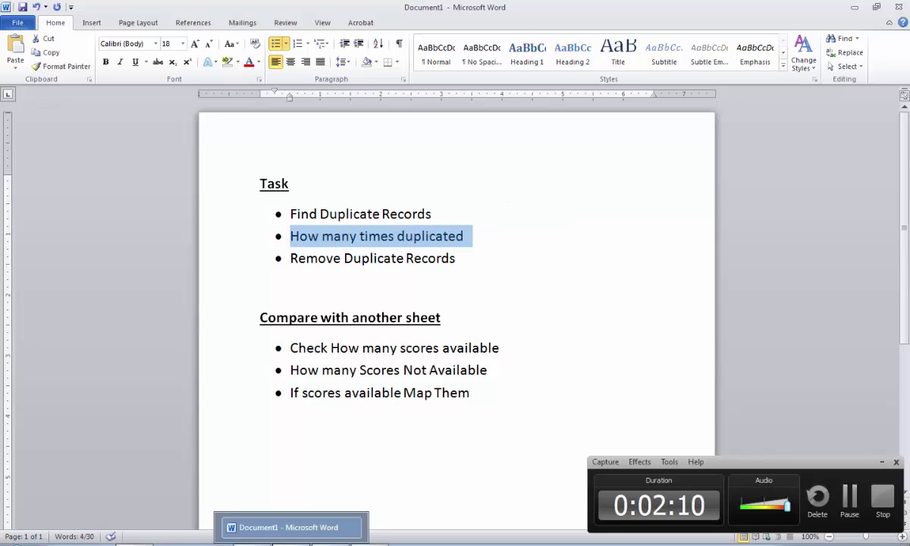
{"action": "left_click", "coordinate": [270, 543]}
{"action": "left_click", "coordinate": [339, 543]}
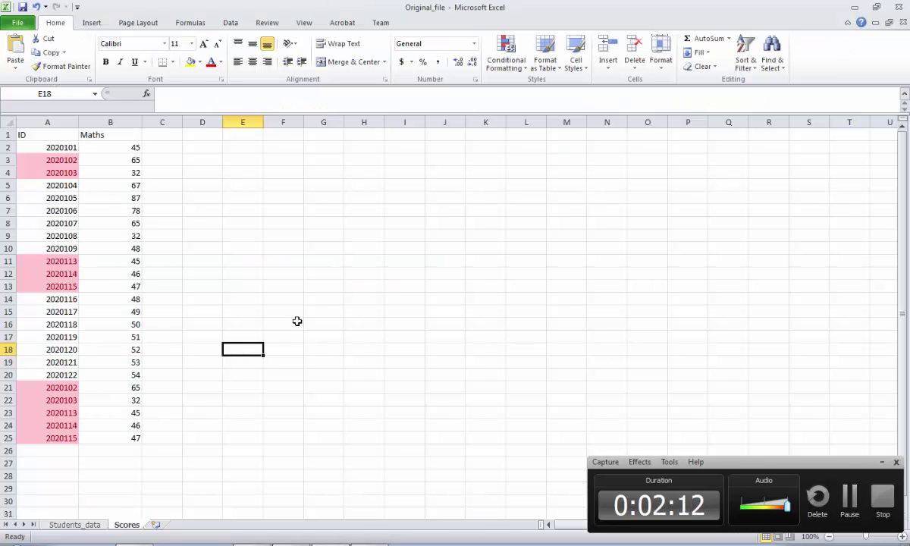
- Add the header No_of_times in C1 and autofit column C
{"action": "left_click", "coordinate": [161, 133]}
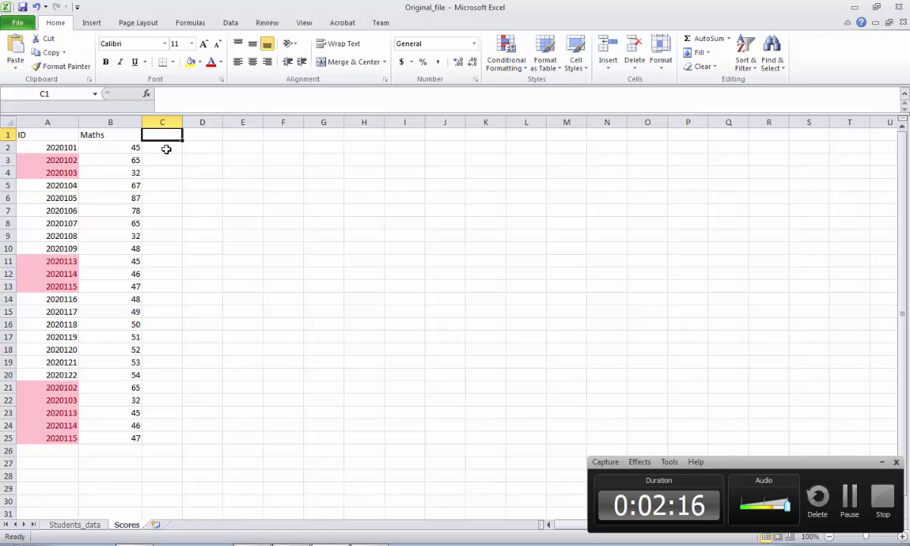
{"action": "type", "text": "No"}
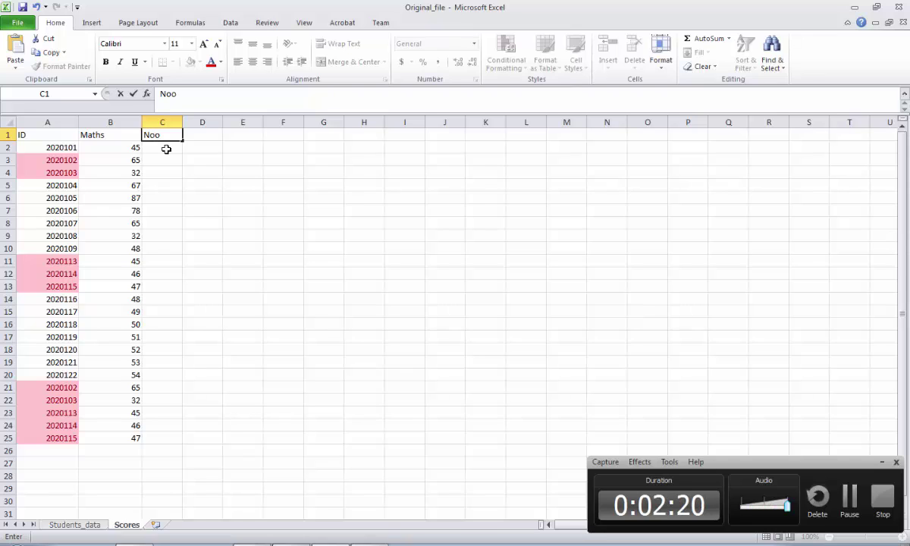
{"action": "type", "text": "_of_times"}
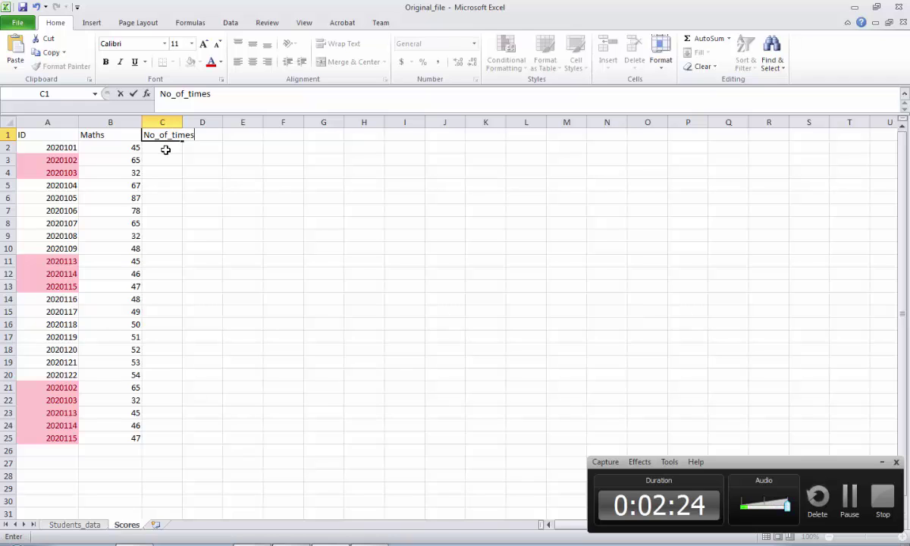
{"action": "key", "text": "Return"}
{"action": "double_click", "coordinate": [181, 121]}
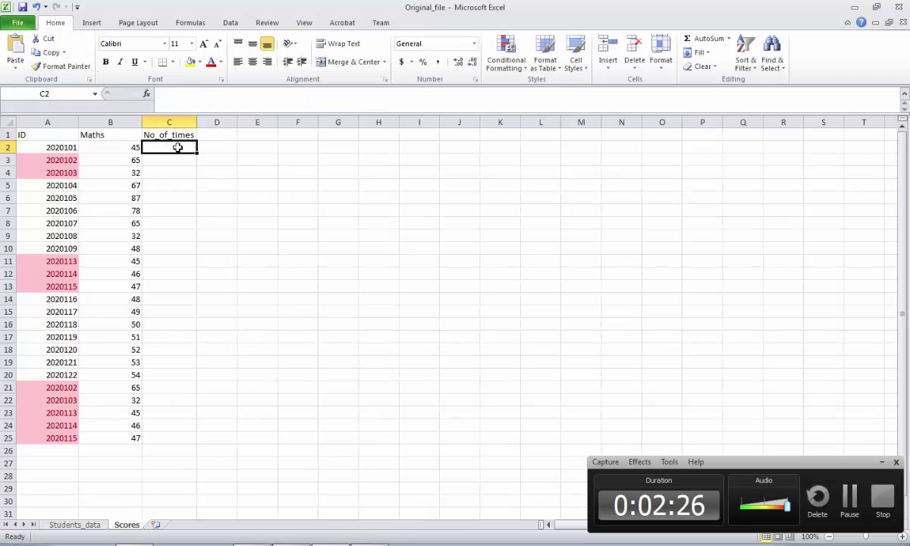
- Enter =COUNTIF(A:A,A2) in C2 and fill it down to C25
{"action": "type", "text": "="}
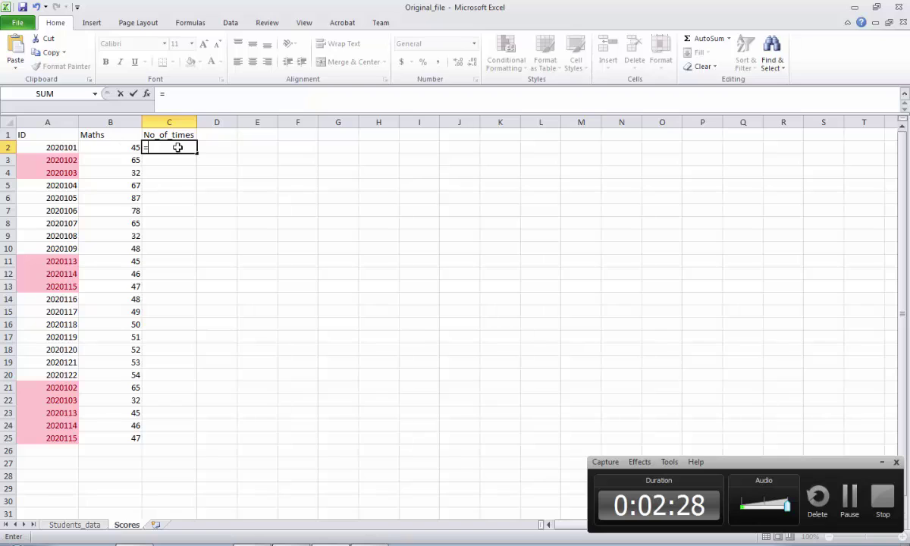
{"action": "type", "text": "Count"}
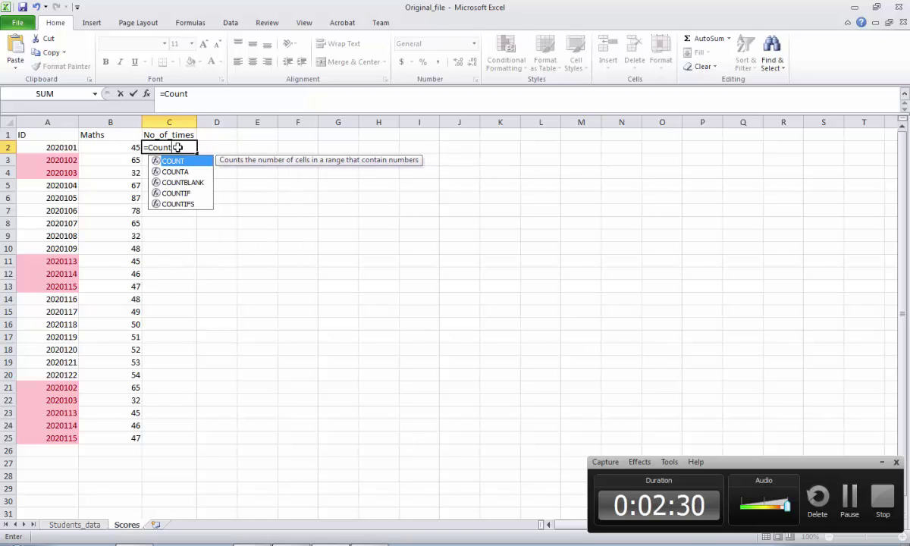
{"action": "type", "text": "IF("}
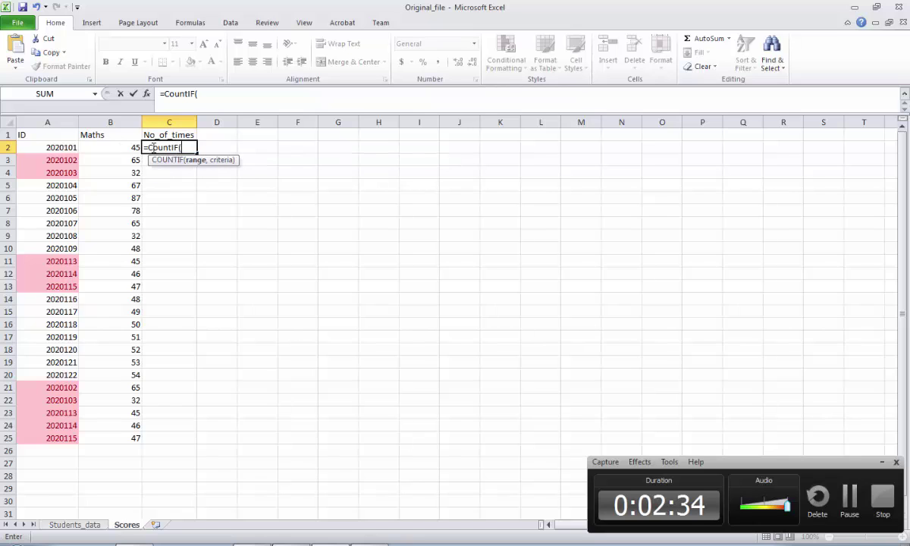
{"action": "left_click", "coordinate": [55, 120]}
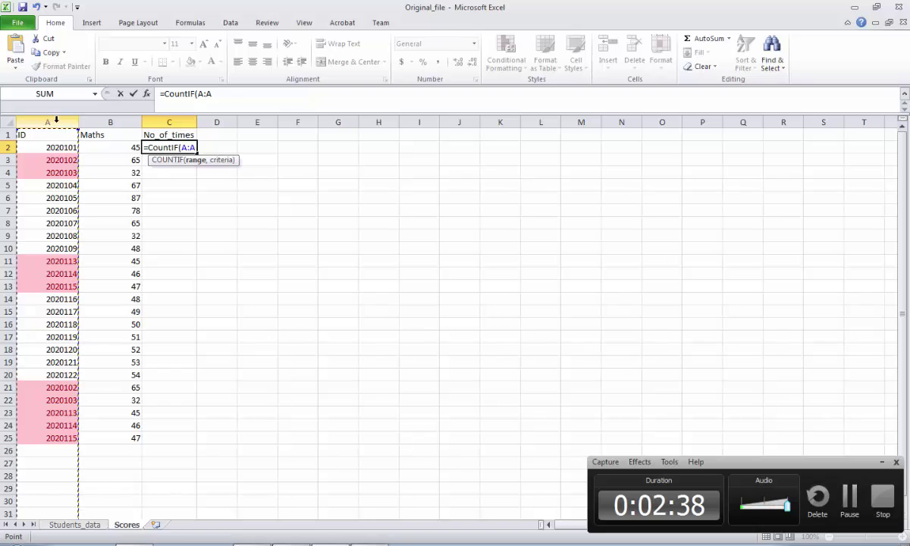
{"action": "type", "text": ","}
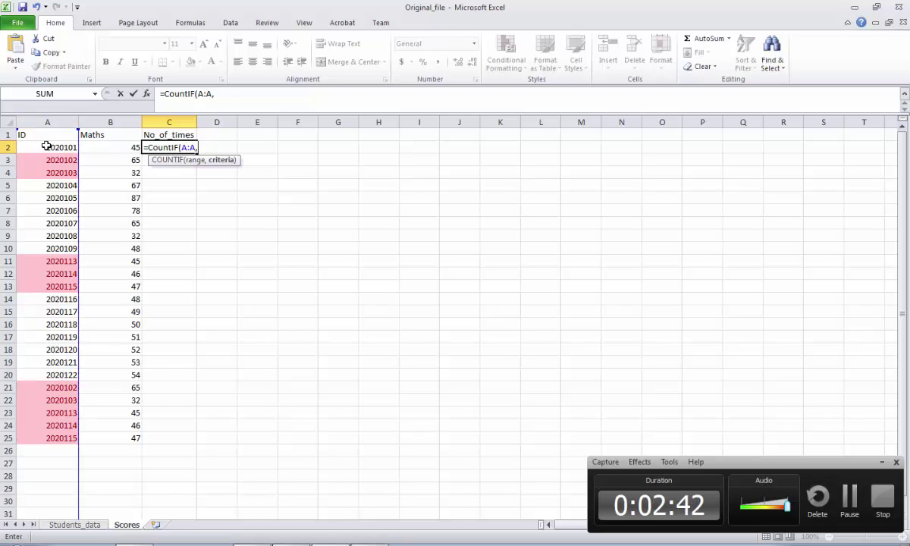
{"action": "left_click", "coordinate": [47, 145]}
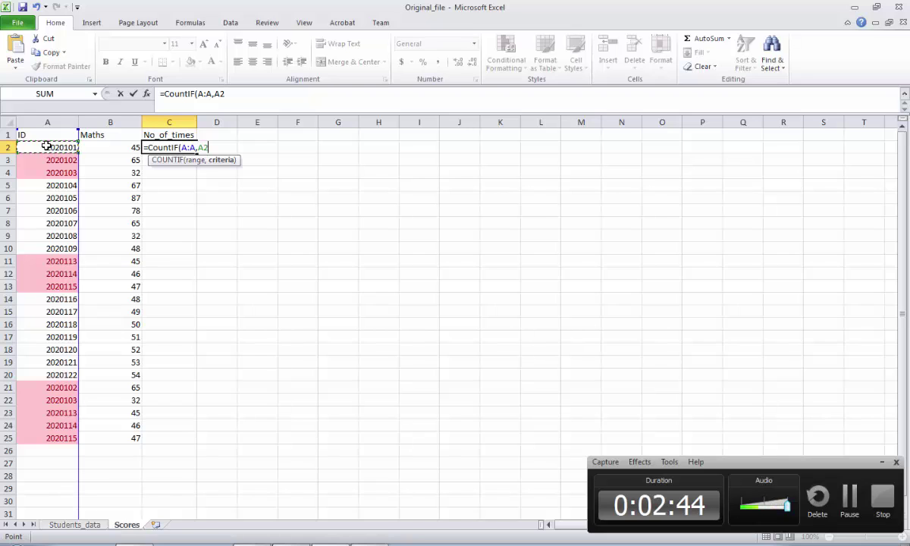
{"action": "type", "text": ")"}
{"action": "key", "text": "Return"}
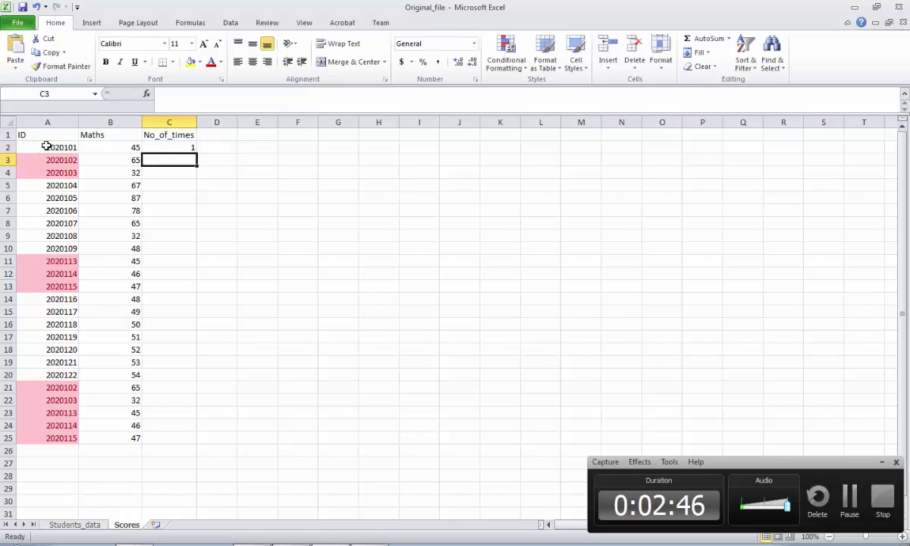
{"action": "left_click", "coordinate": [179, 146]}
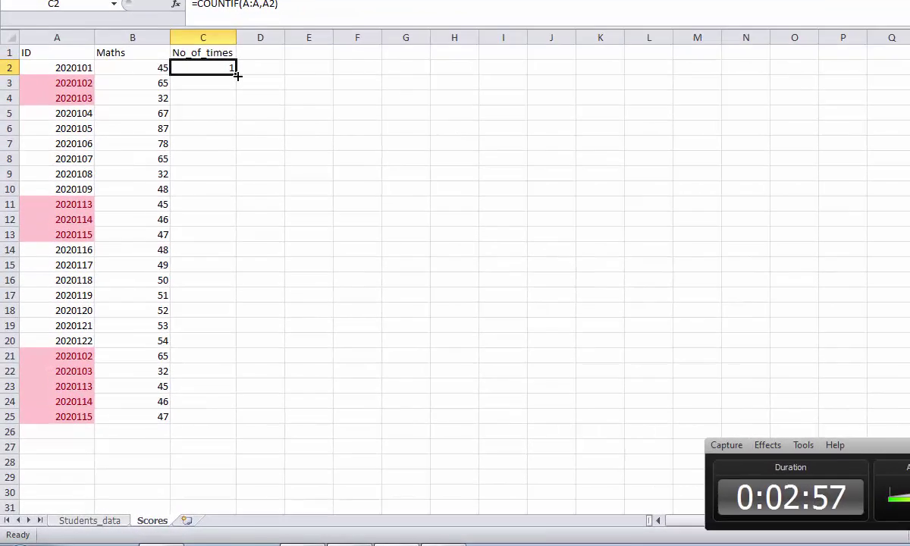
{"action": "left_click_drag", "start_coordinate": [201, 156], "coordinate": [198, 304]}
{"action": "left_click_drag", "start_coordinate": [236, 255], "coordinate": [238, 423]}
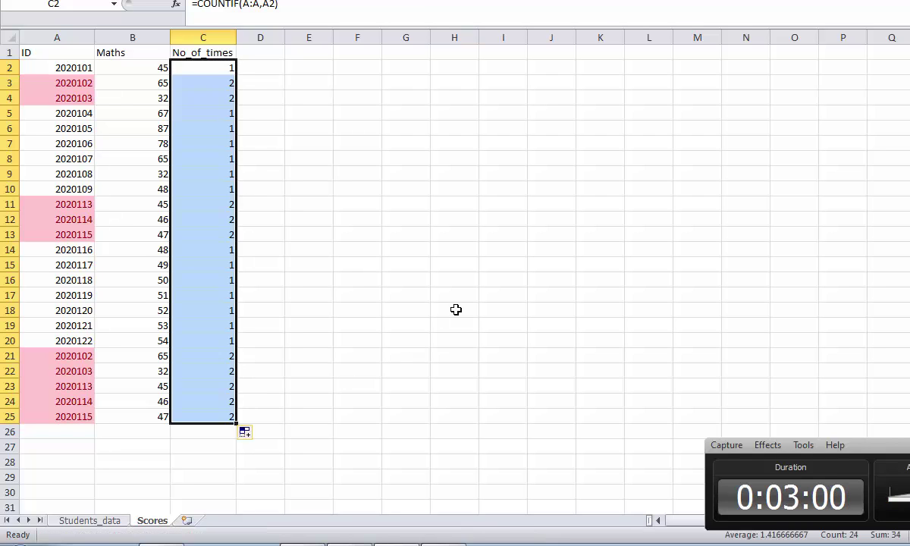
{"action": "left_click", "coordinate": [456, 309]}
- Check the count formulas in C2–C4 against the duplicated IDs in column A
{"action": "left_click", "coordinate": [206, 69]}
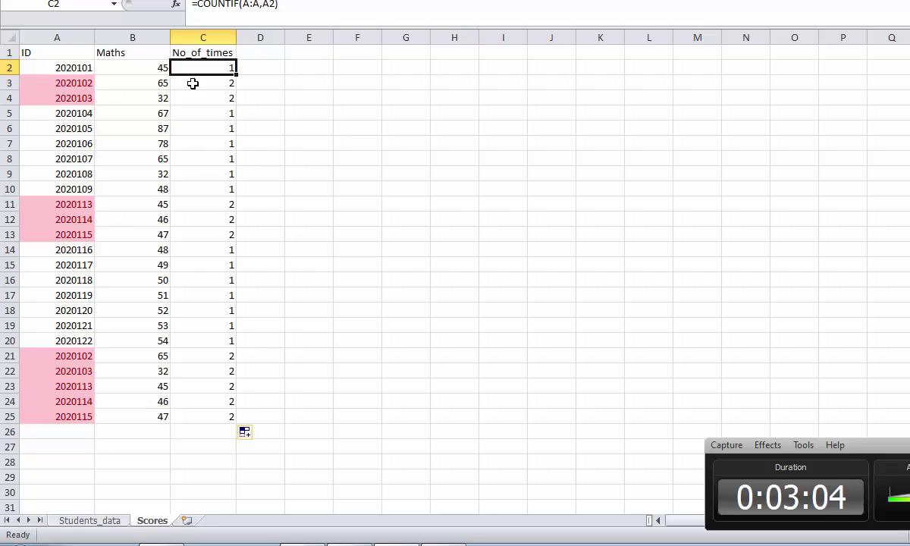
{"action": "left_click", "coordinate": [199, 84]}
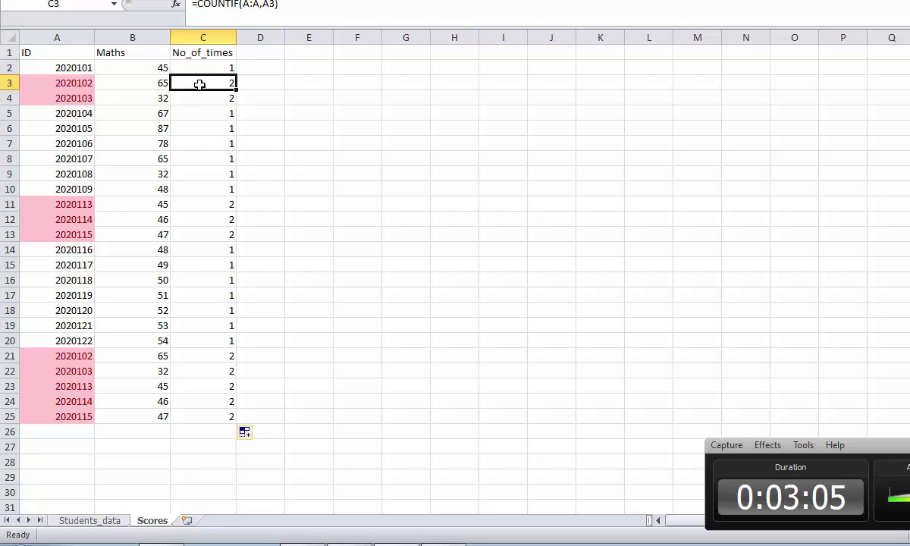
{"action": "left_click", "coordinate": [67, 84]}
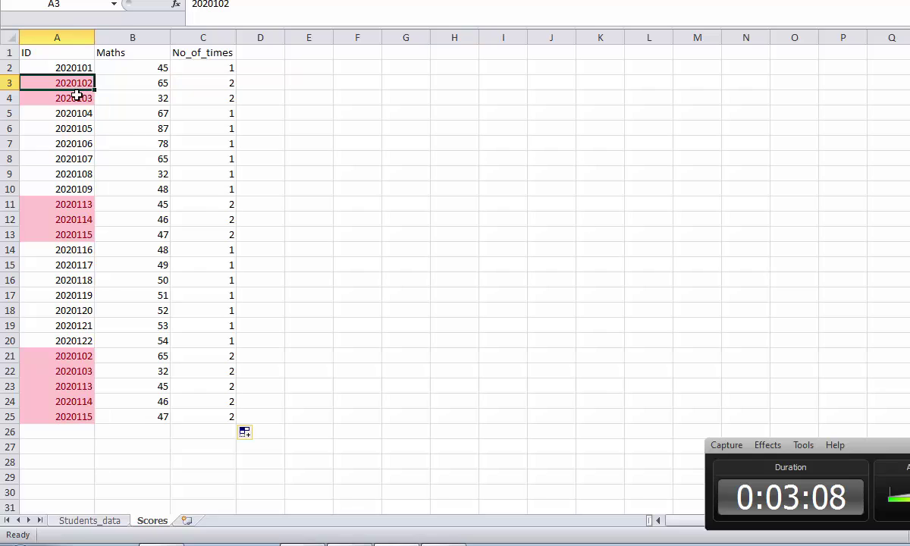
{"action": "left_click", "coordinate": [197, 98]}
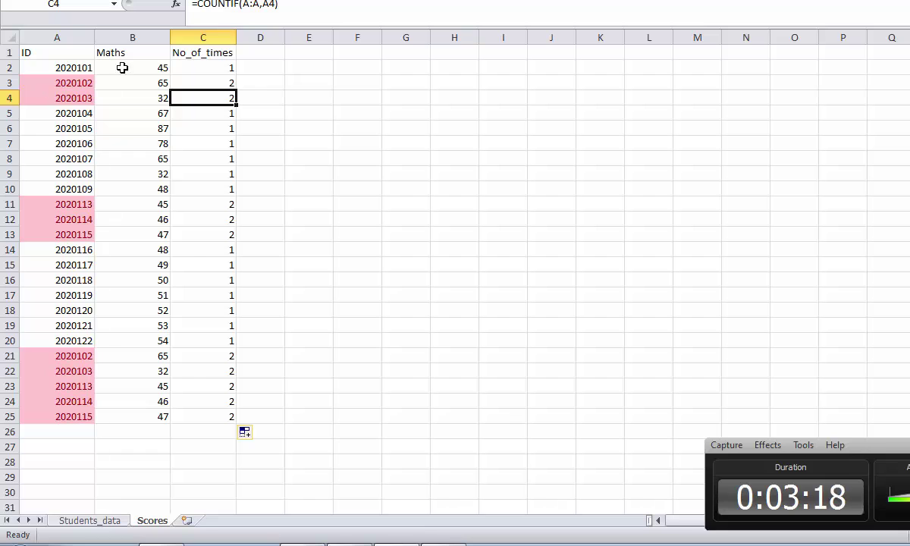
{"action": "left_click", "coordinate": [57, 37]}
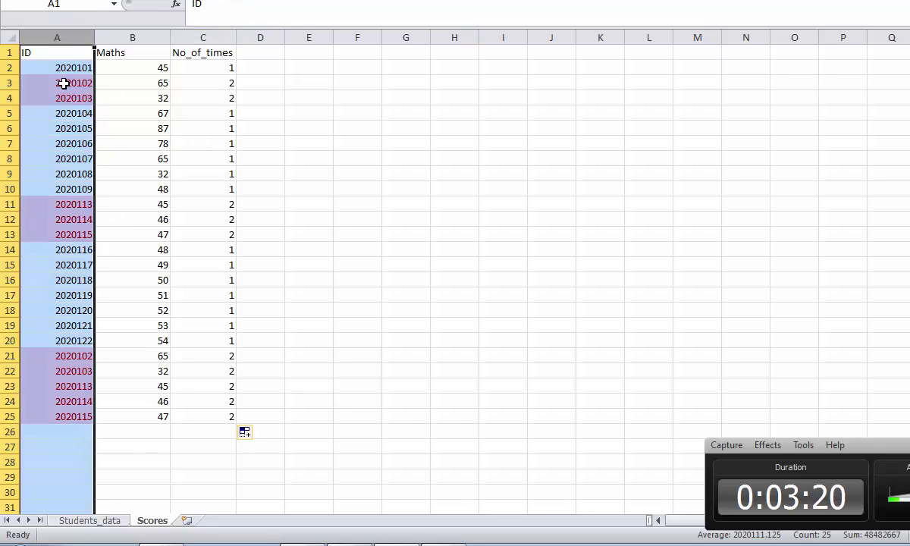
{"action": "left_click", "coordinate": [196, 53]}
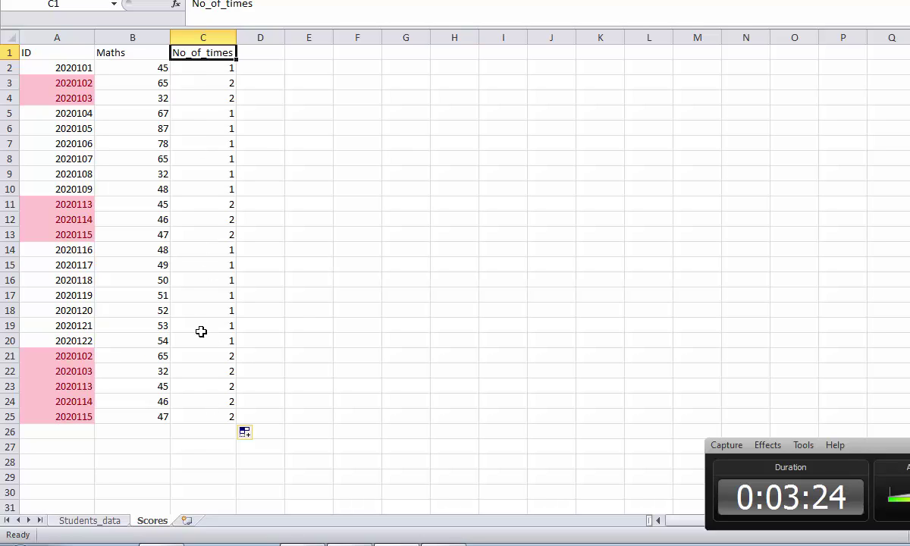
{"action": "left_click", "coordinate": [305, 322]}
{"action": "left_click", "coordinate": [273, 325]}
- Copy the Scores sheet as Scores (2) and place it after Scores
{"action": "right_click", "coordinate": [150, 521]}
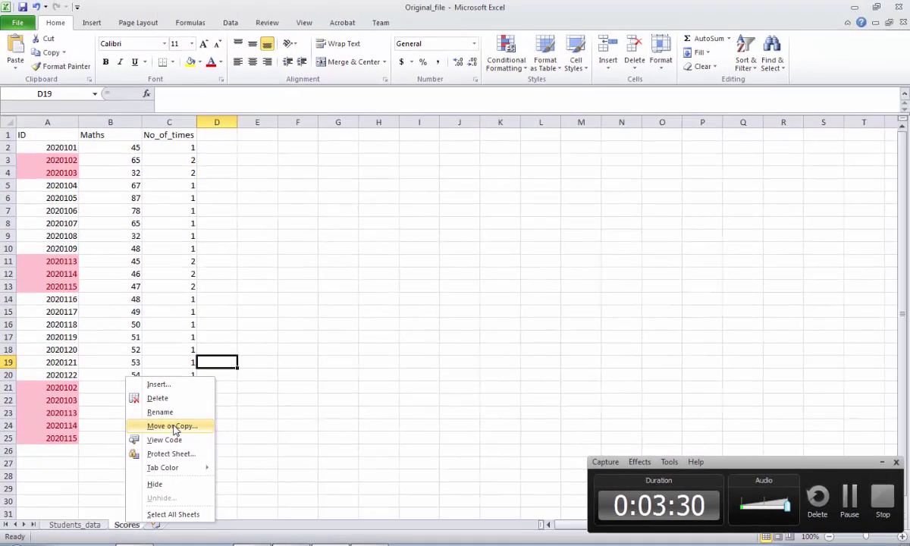
{"action": "left_click", "coordinate": [184, 419]}
{"action": "left_click", "coordinate": [94, 473]}
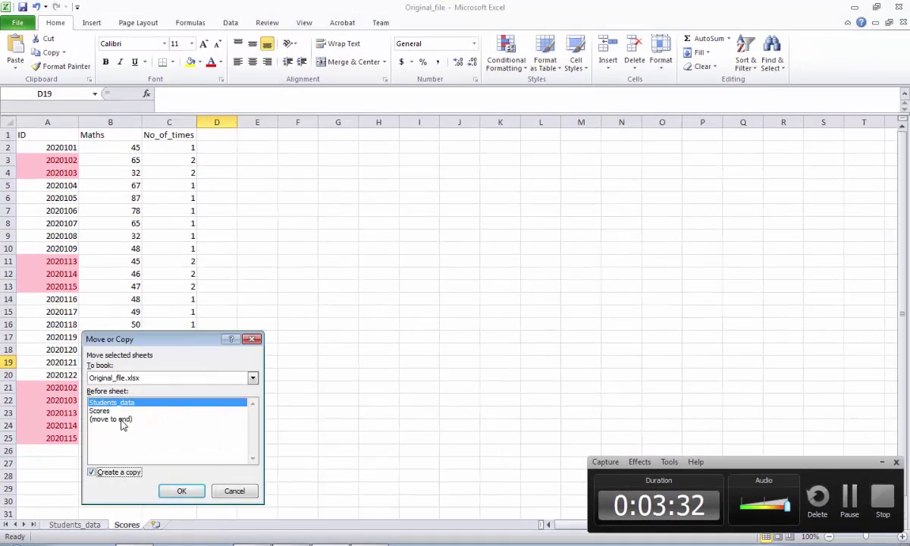
{"action": "left_click", "coordinate": [180, 491]}
{"action": "left_click_drag", "start_coordinate": [77, 514], "coordinate": [213, 535]}
{"action": "left_click", "coordinate": [131, 525]}
{"action": "left_click", "coordinate": [338, 311]}
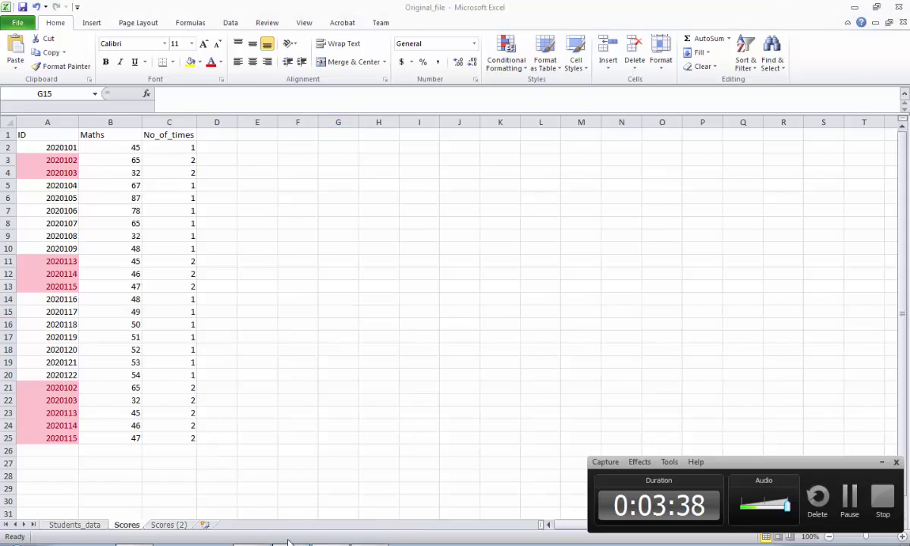
- In the Word task list, mark the Remove Duplicate Records task
{"action": "left_click", "coordinate": [287, 542]}
{"action": "left_click", "coordinate": [327, 259]}
{"action": "left_click_drag", "start_coordinate": [503, 263], "coordinate": [526, 258]}
{"action": "left_click", "coordinate": [500, 270]}
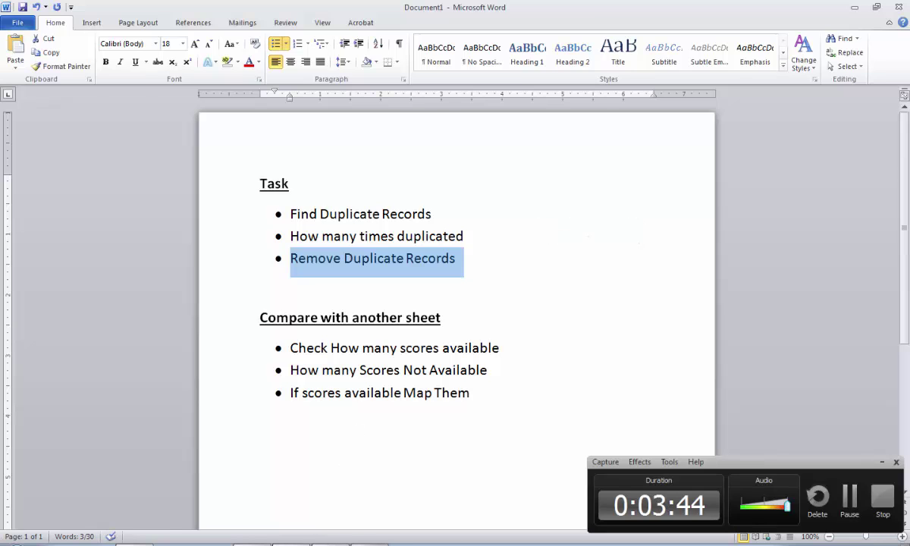
- Remove duplicates by ID only across the expanded Scores table, dropping 5 rows to leave 19
{"action": "left_click", "coordinate": [330, 542]}
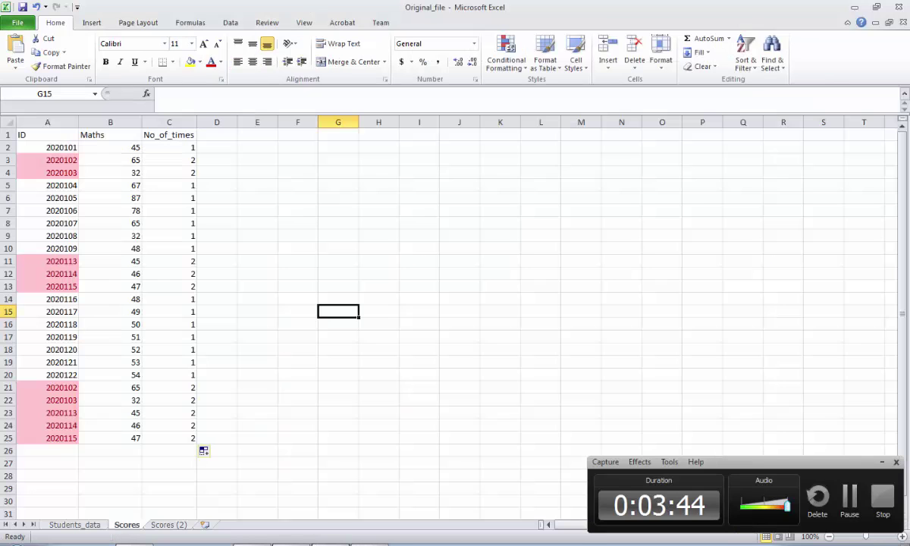
{"action": "left_click", "coordinate": [46, 122]}
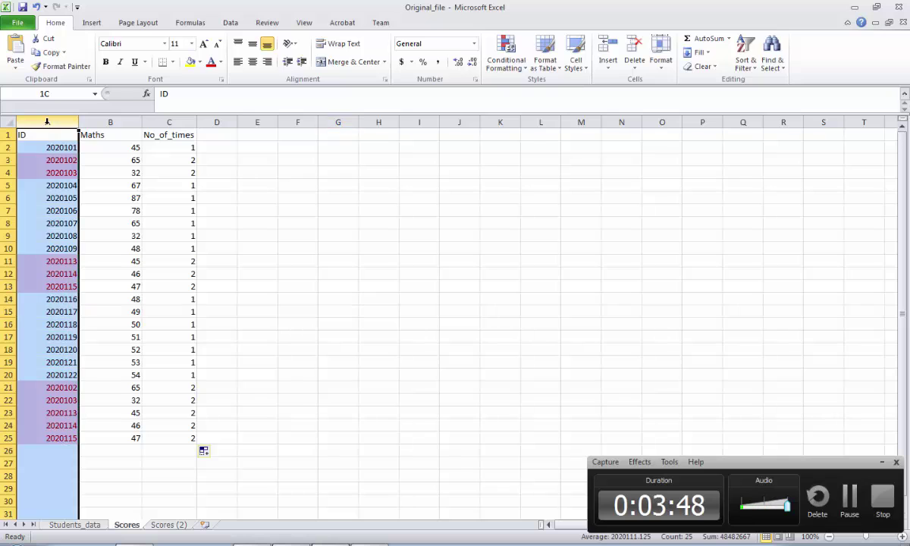
{"action": "left_click", "coordinate": [229, 24]}
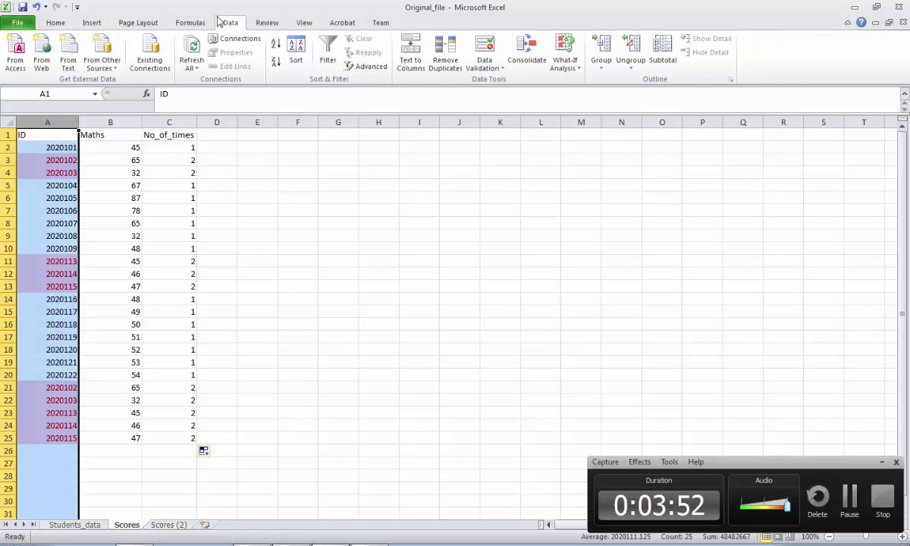
{"action": "left_click", "coordinate": [446, 64]}
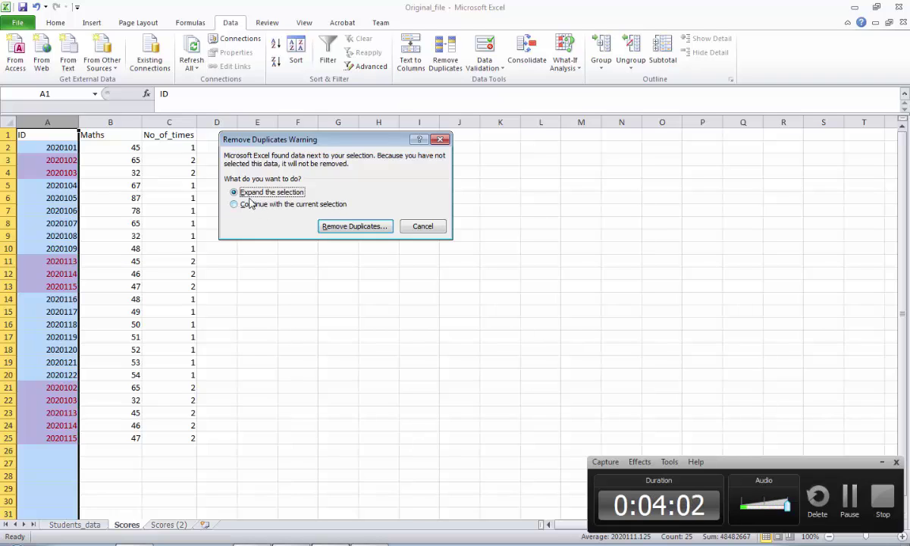
{"action": "left_click", "coordinate": [356, 227]}
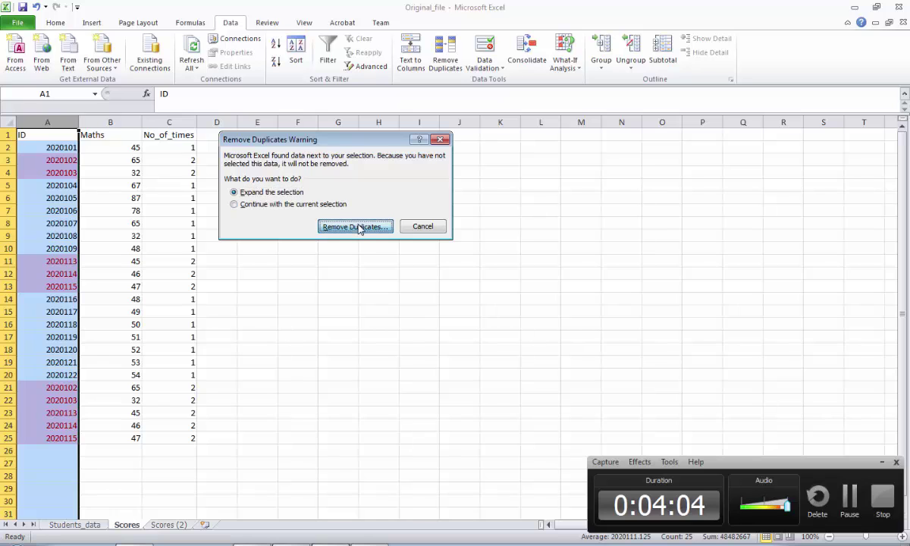
{"action": "left_click", "coordinate": [208, 212]}
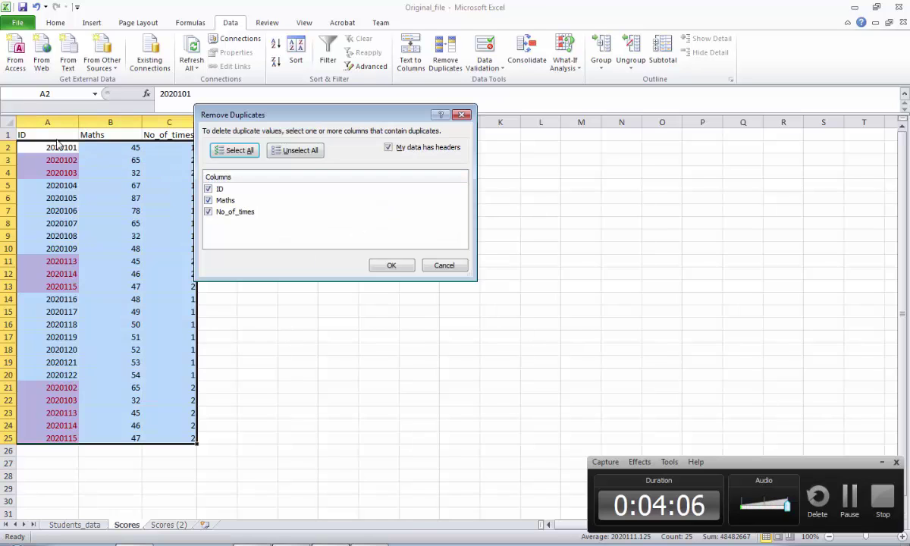
{"action": "left_click", "coordinate": [208, 200]}
{"action": "left_click", "coordinate": [207, 212]}
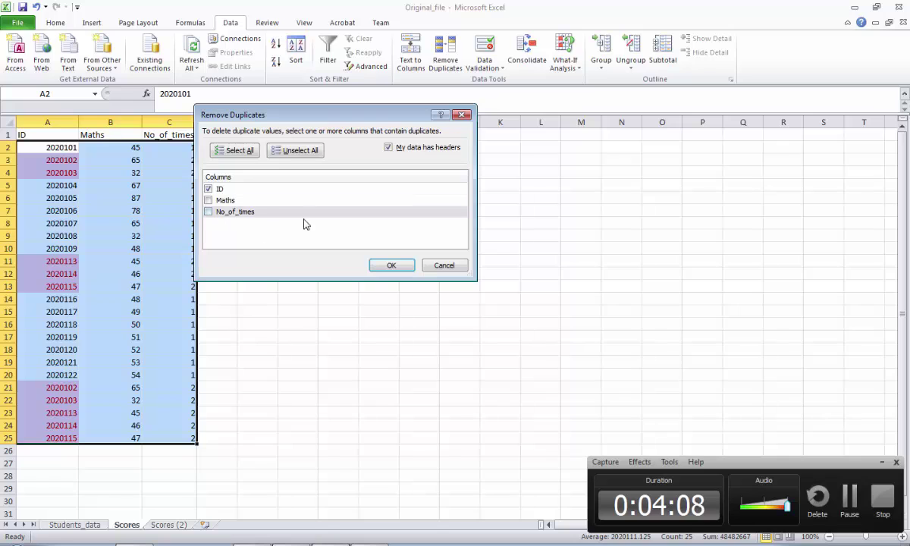
{"action": "left_click", "coordinate": [391, 266]}
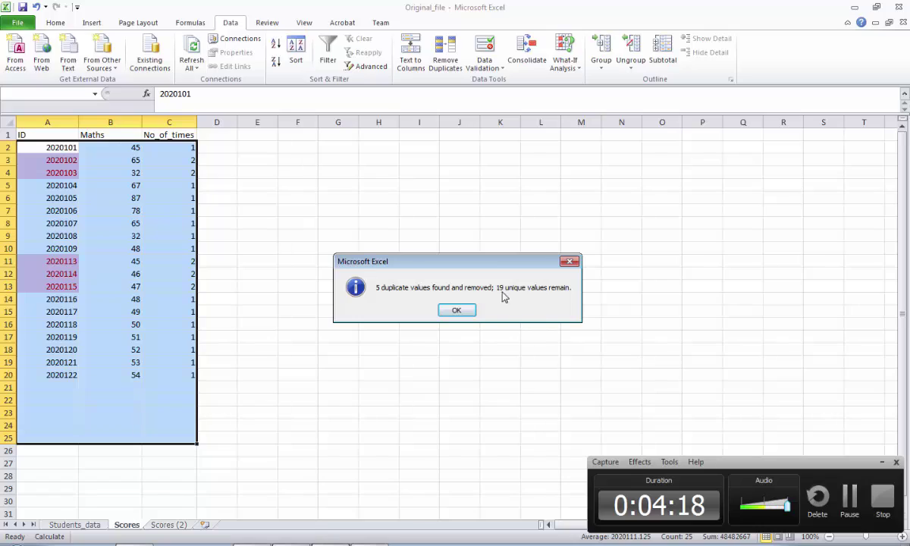
{"action": "left_click", "coordinate": [458, 310]}
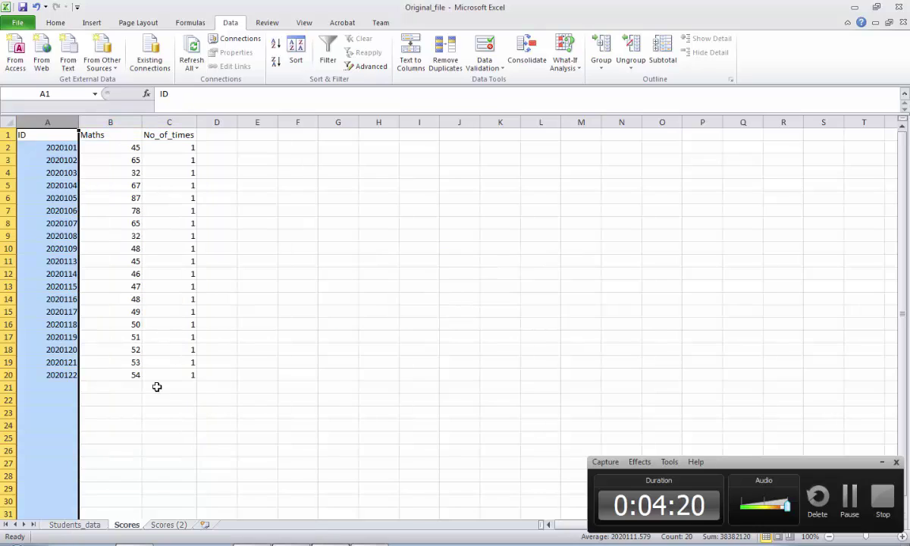
- Confirm the remaining IDs each show a count of 1 in C2:C20
{"action": "left_click", "coordinate": [156, 386]}
{"action": "left_click_drag", "start_coordinate": [63, 374], "coordinate": [59, 164]}
{"action": "left_click", "coordinate": [206, 222]}
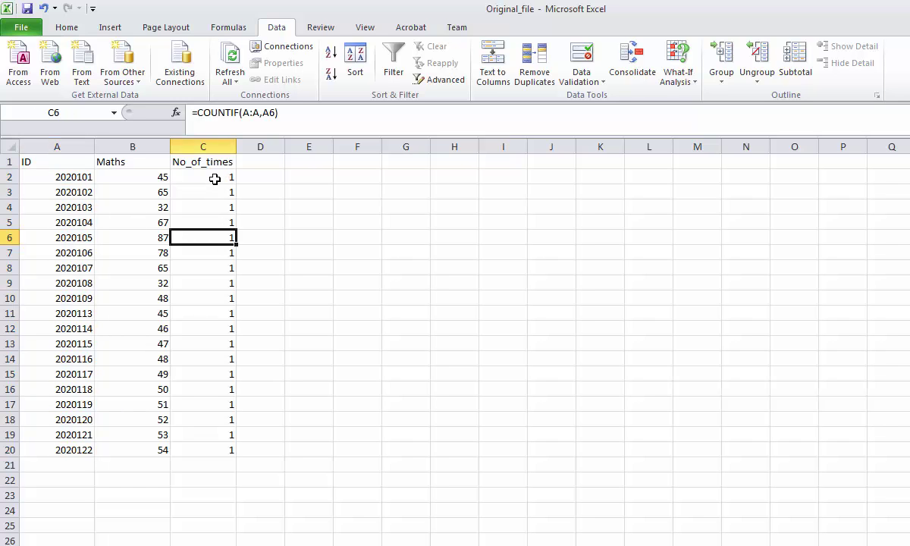
{"action": "left_click", "coordinate": [215, 178]}
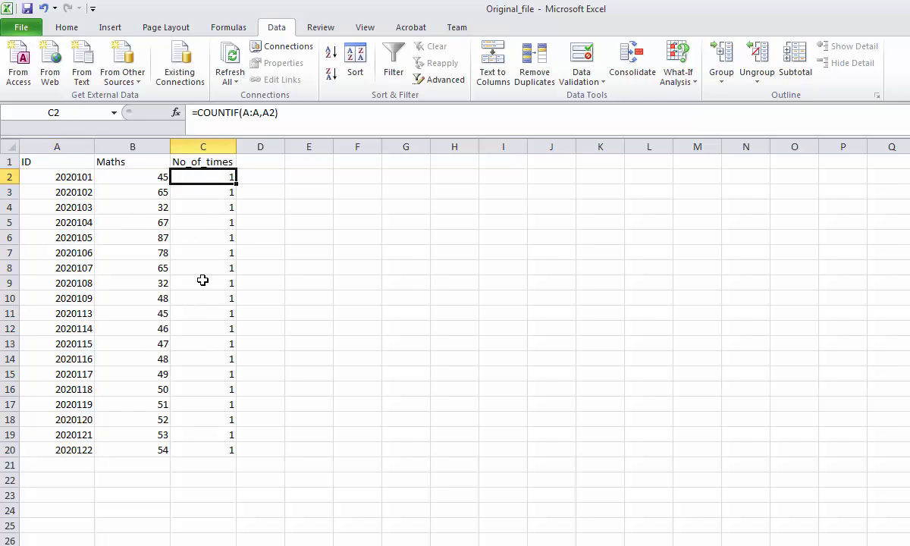
{"action": "left_click_drag", "start_coordinate": [194, 177], "coordinate": [212, 449]}
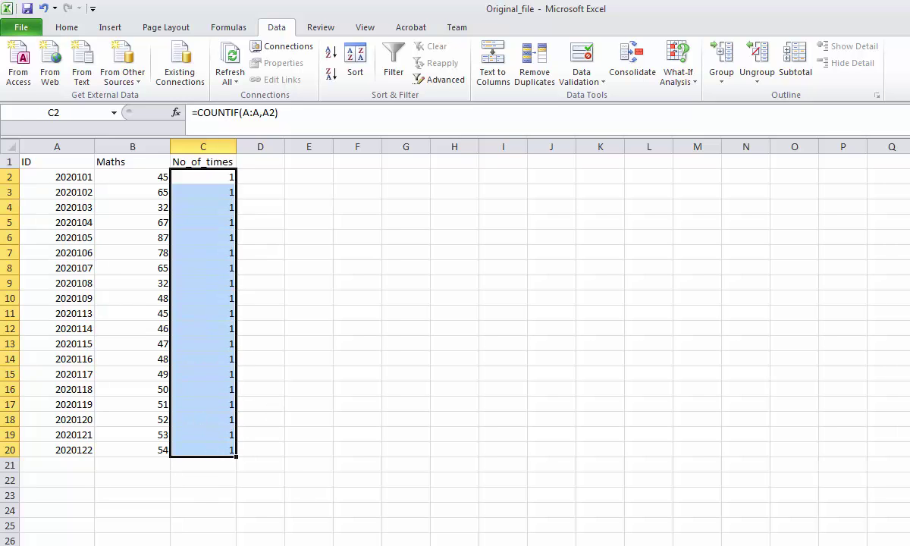
- Reread the Task list in Word, focusing on Find Duplicate Records, then return to Excel
{"action": "key", "text": "alt+Tab"}
{"action": "left_click", "coordinate": [549, 312]}
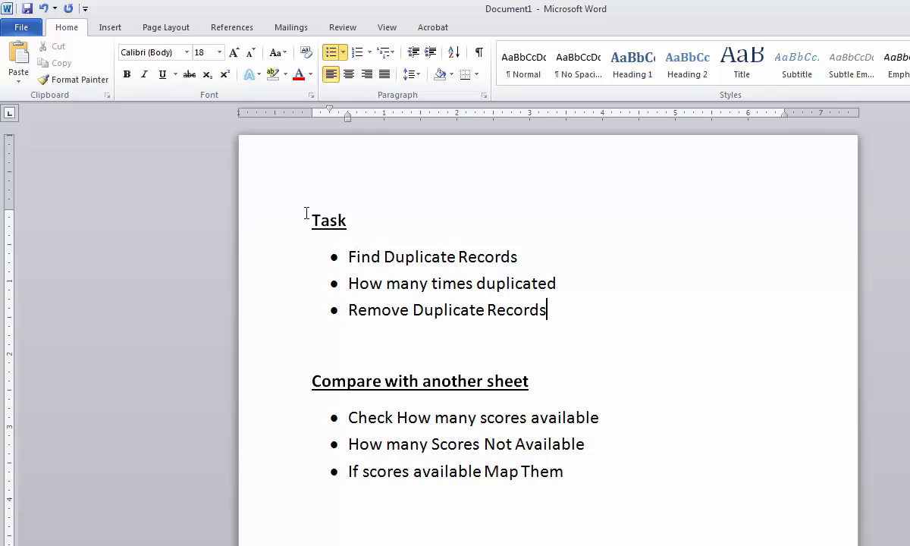
{"action": "left_click_drag", "start_coordinate": [306, 213], "coordinate": [546, 310]}
{"action": "left_click", "coordinate": [386, 285]}
{"action": "left_click_drag", "start_coordinate": [525, 256], "coordinate": [347, 256]}
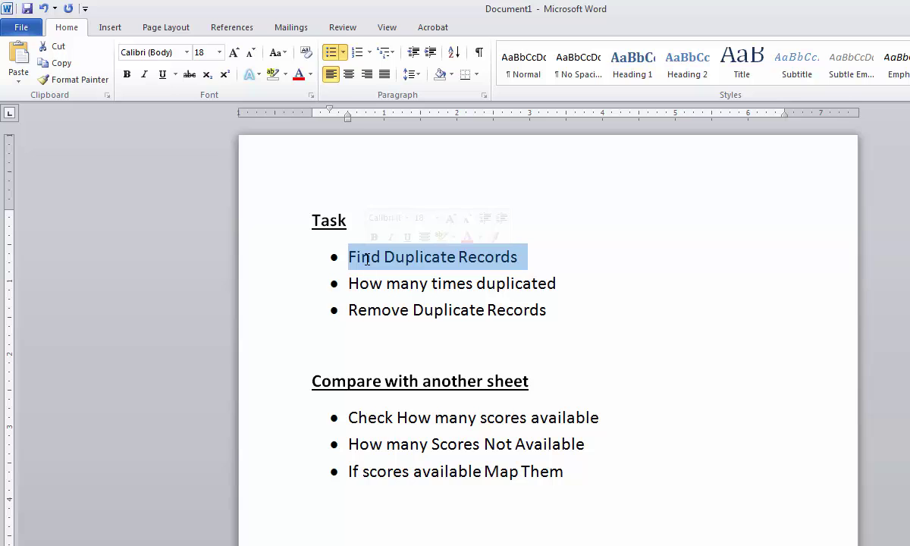
{"action": "left_click", "coordinate": [527, 266]}
{"action": "key", "text": "alt+Tab"}
- Select column A and browse Conditional Formatting's Highlight Cells Rules without applying one
{"action": "left_click", "coordinate": [75, 149]}
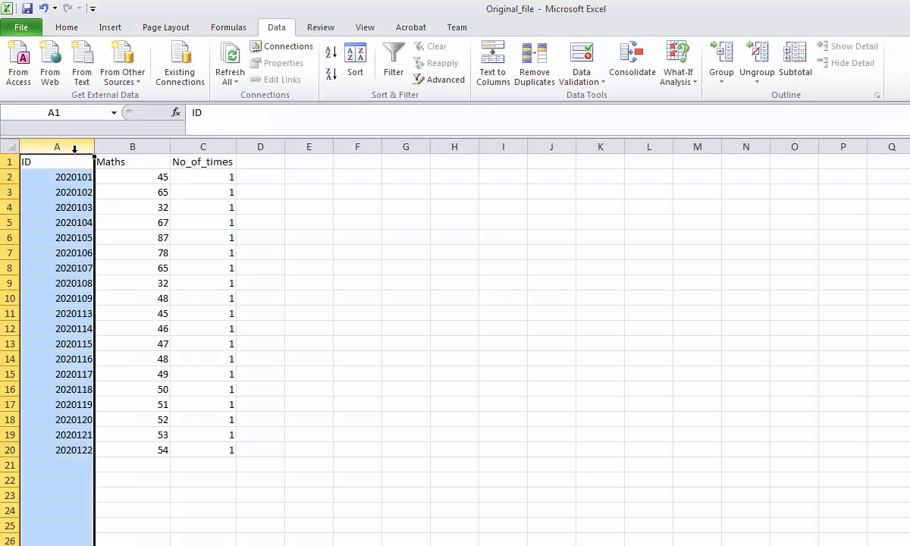
{"action": "left_click", "coordinate": [74, 30]}
{"action": "left_click", "coordinate": [609, 76]}
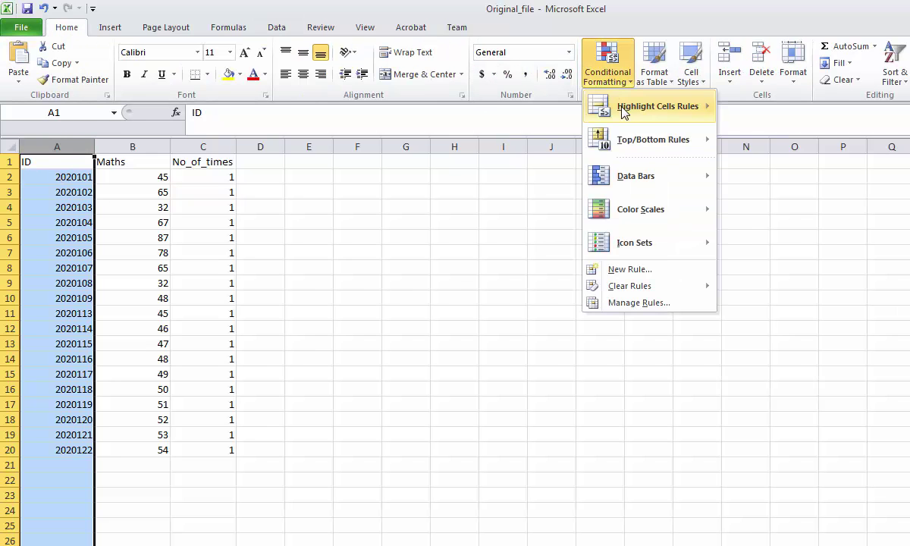
{"action": "mouse_move", "coordinate": [622, 111]}
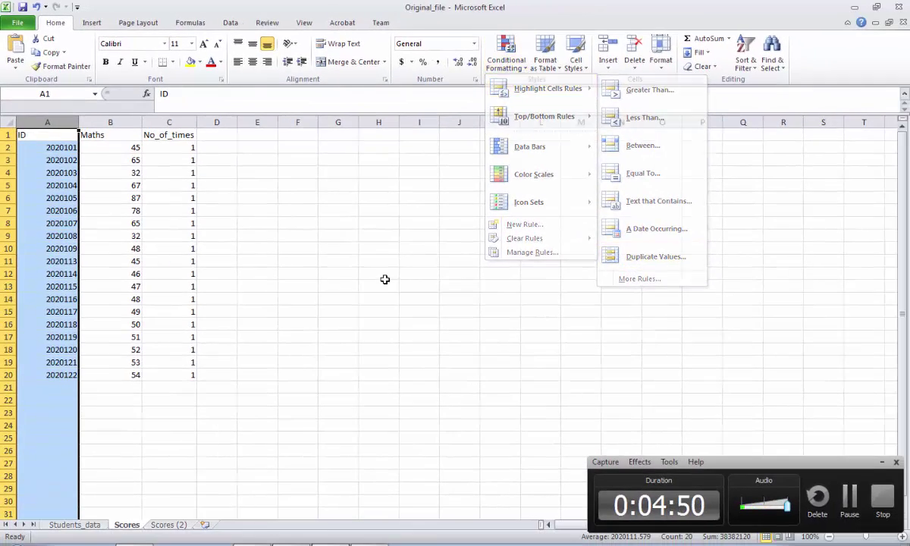
{"action": "left_click", "coordinate": [384, 278]}
- Review the How many times duplicated task and the count formula in C2
{"action": "key", "text": "alt+Tab"}
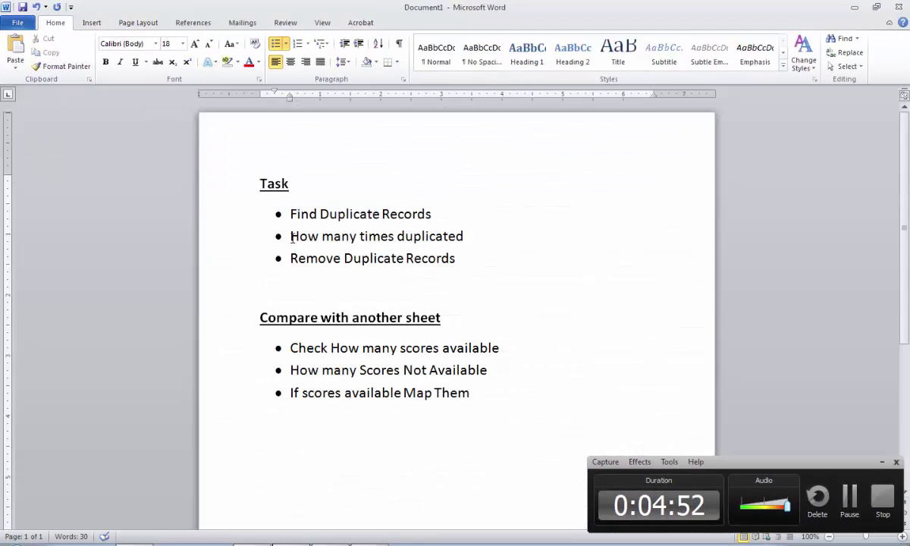
{"action": "left_click_drag", "start_coordinate": [289, 236], "coordinate": [456, 236]}
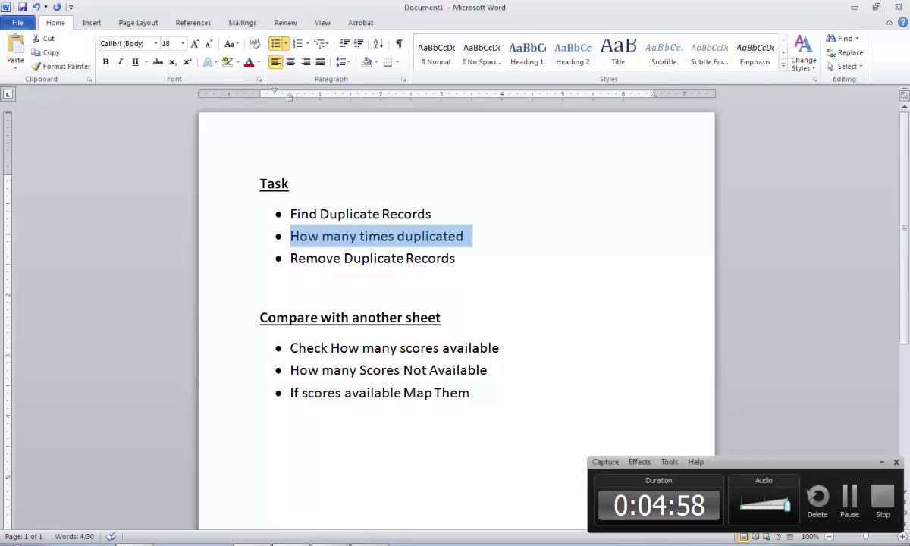
{"action": "left_click", "coordinate": [335, 544]}
{"action": "left_click", "coordinate": [216, 210]}
{"action": "left_click", "coordinate": [174, 147]}
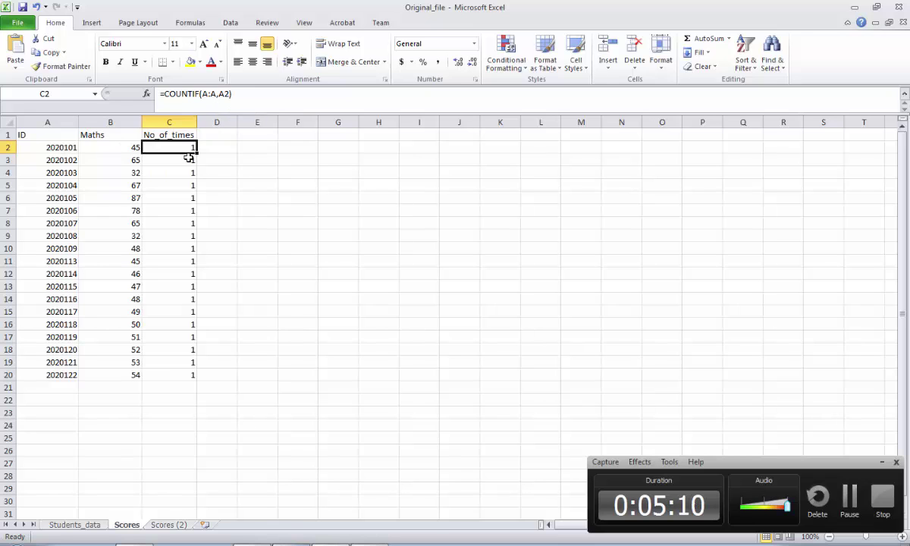
- Review the Remove Duplicate Records task and revisit the Data tools for column A
{"action": "key", "text": "alt+Tab"}
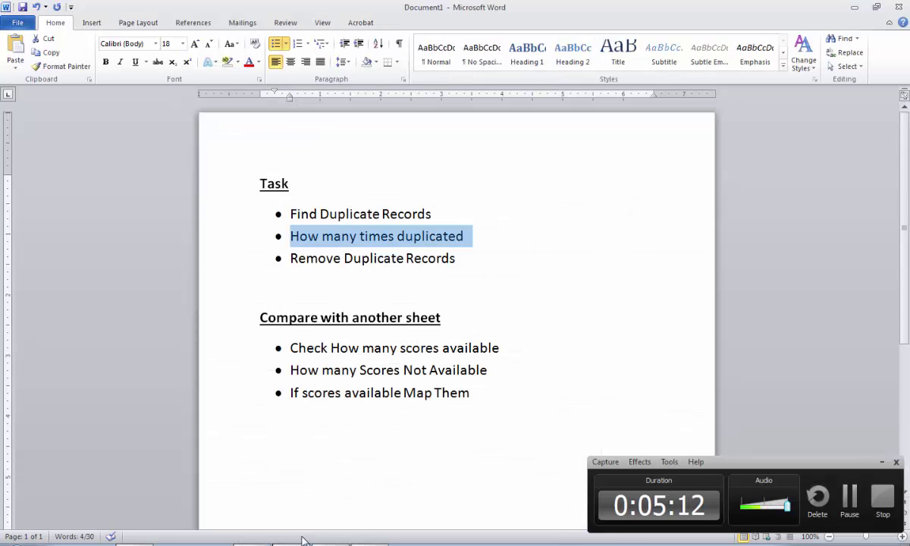
{"action": "left_click", "coordinate": [317, 280]}
{"action": "left_click_drag", "start_coordinate": [306, 256], "coordinate": [539, 258]}
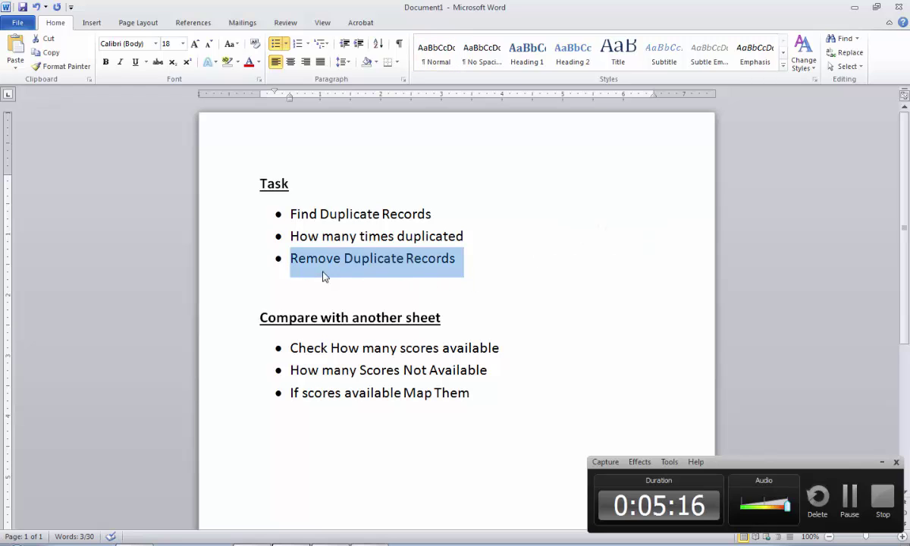
{"action": "key", "text": "alt+Tab"}
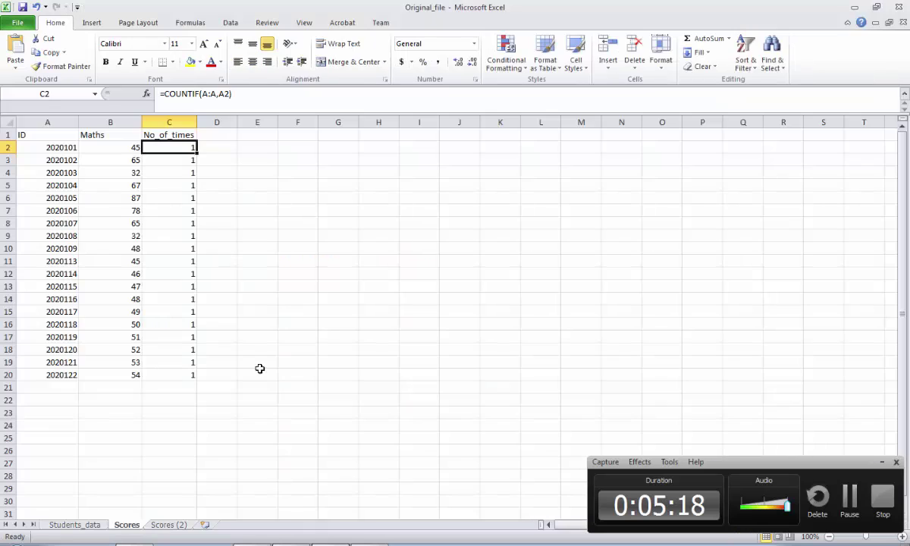
{"action": "left_click", "coordinate": [56, 121]}
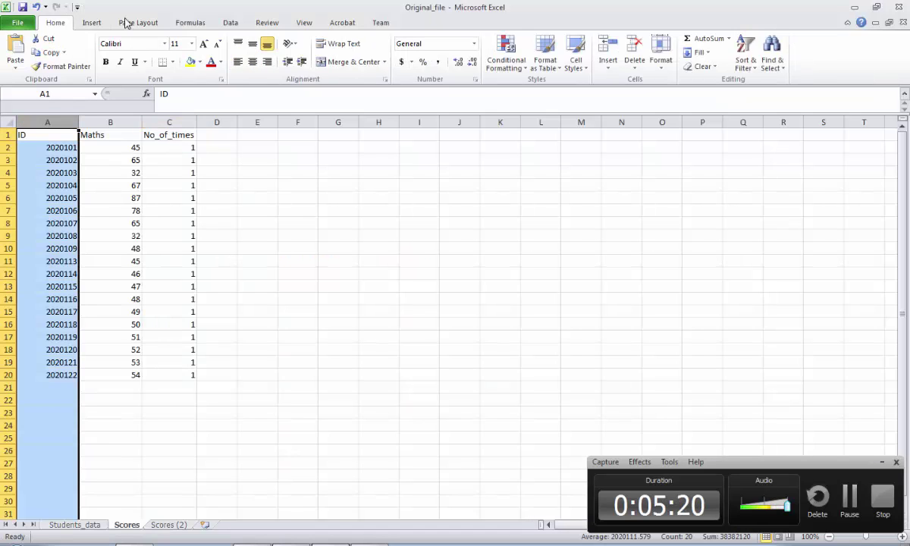
{"action": "left_click", "coordinate": [228, 23]}
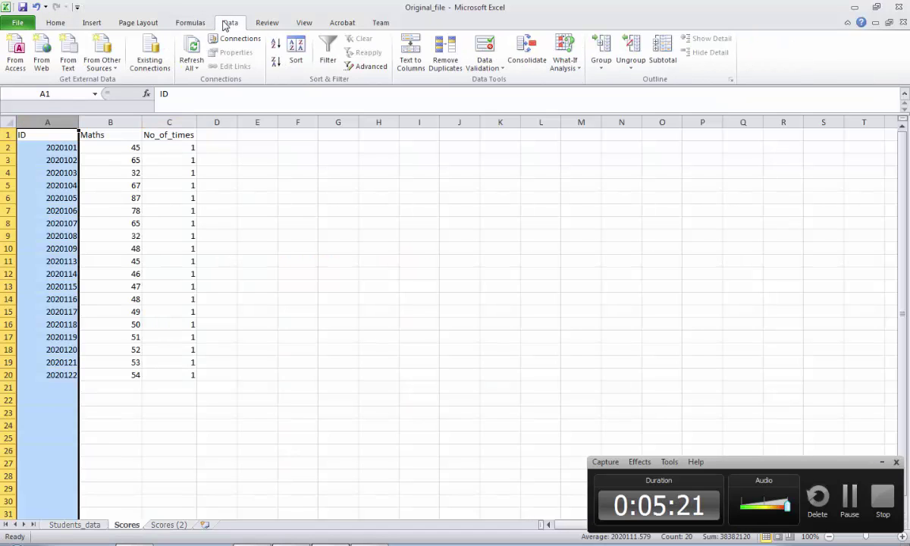
{"action": "left_click", "coordinate": [450, 70]}
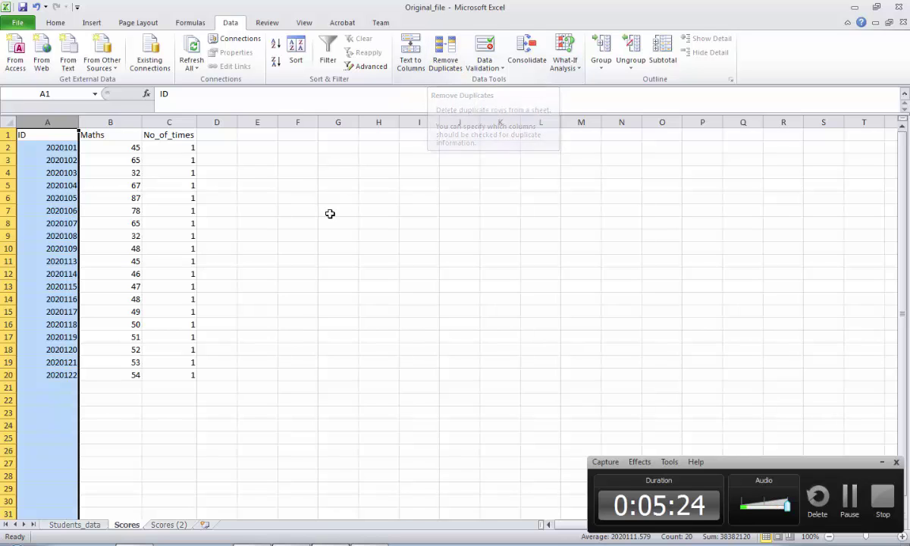
- Reread the whole Task list in Word, then return to the Scores sheet
{"action": "key", "text": "alt+Tab"}
{"action": "left_click", "coordinate": [368, 210]}
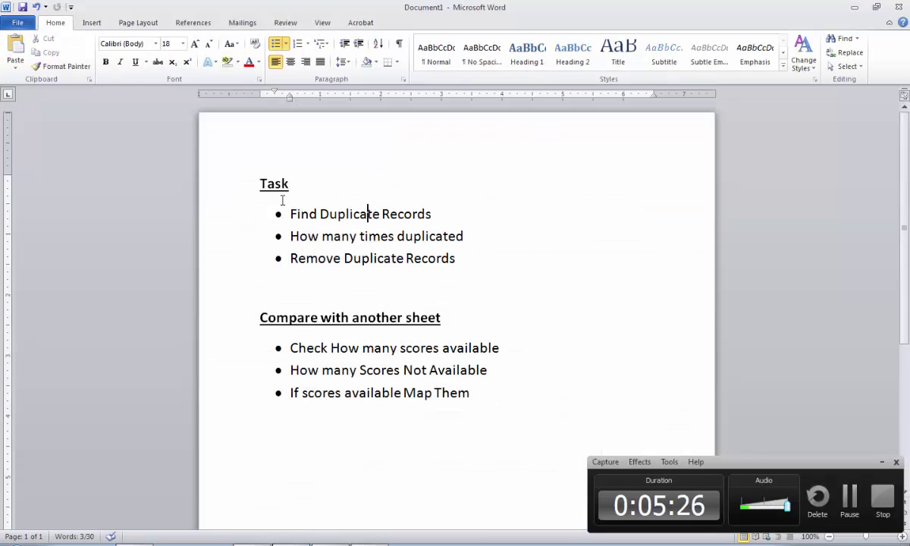
{"action": "left_click_drag", "start_coordinate": [255, 183], "coordinate": [467, 264]}
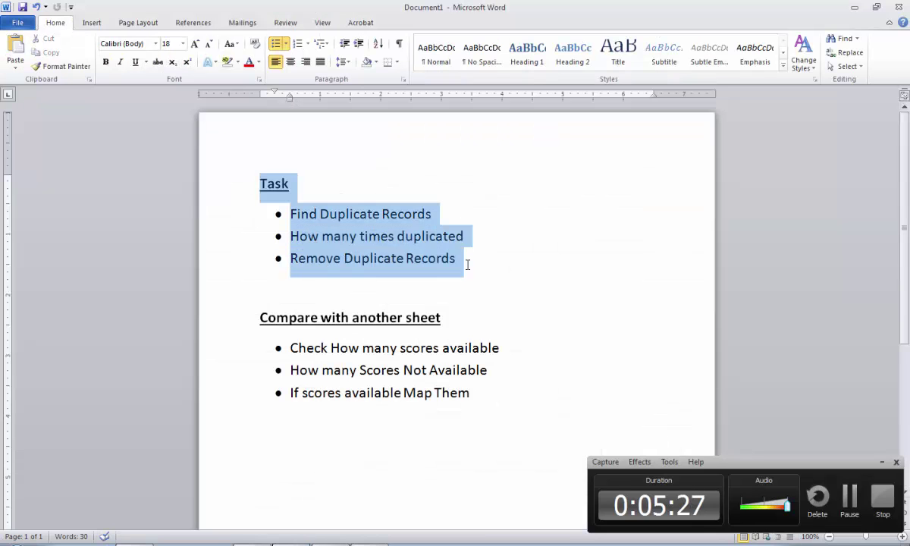
{"action": "left_click", "coordinate": [530, 272]}
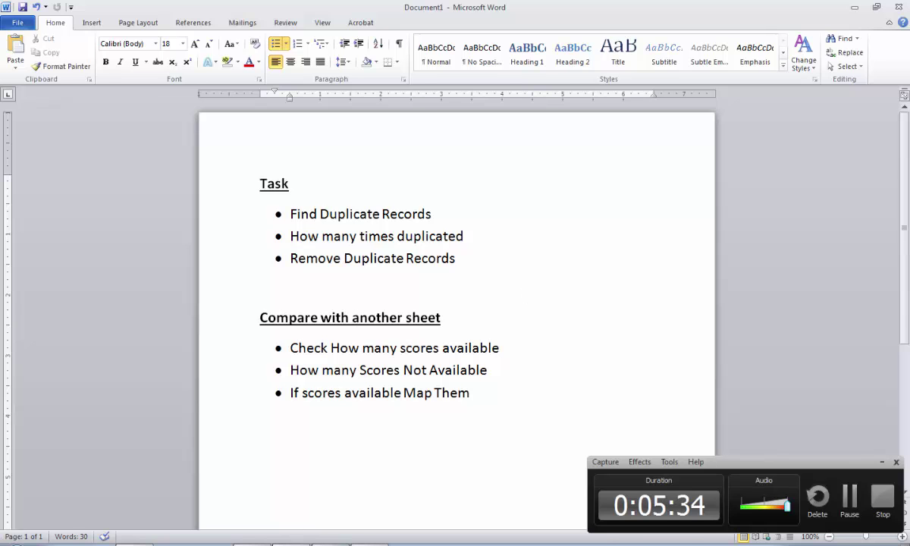
{"action": "key", "text": "alt+Tab"}
{"action": "left_click", "coordinate": [163, 452]}
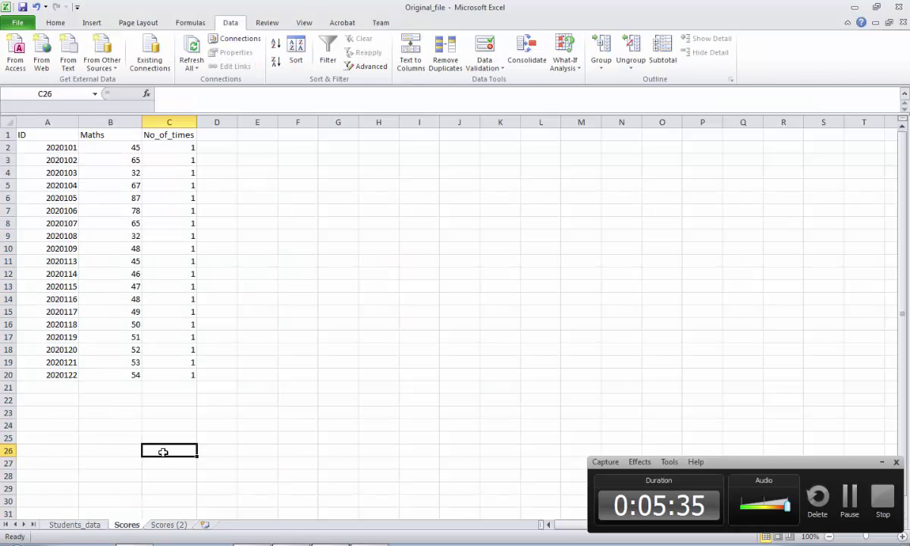
- Delete the No_of_times column C from the Scores sheet
{"action": "left_click", "coordinate": [82, 526]}
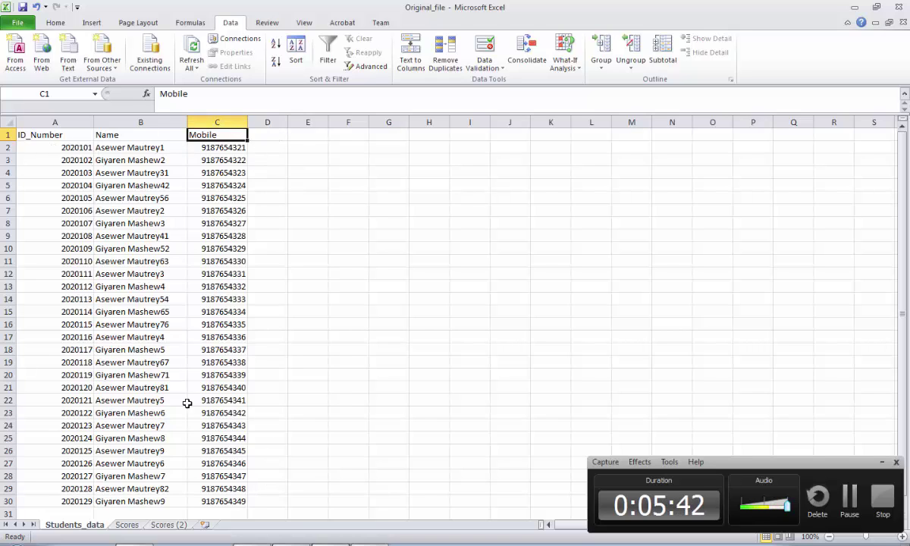
{"action": "left_click", "coordinate": [127, 526]}
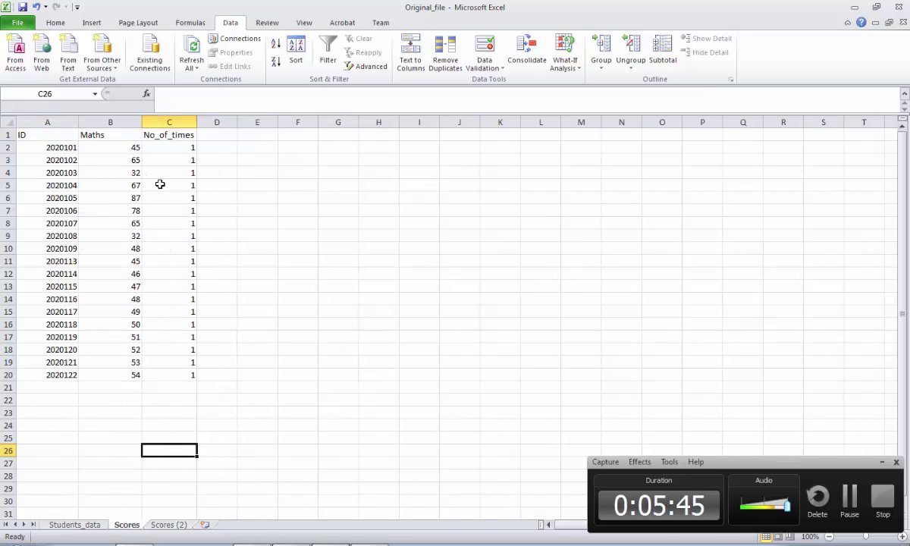
{"action": "left_click", "coordinate": [169, 123]}
{"action": "right_click", "coordinate": [169, 123]}
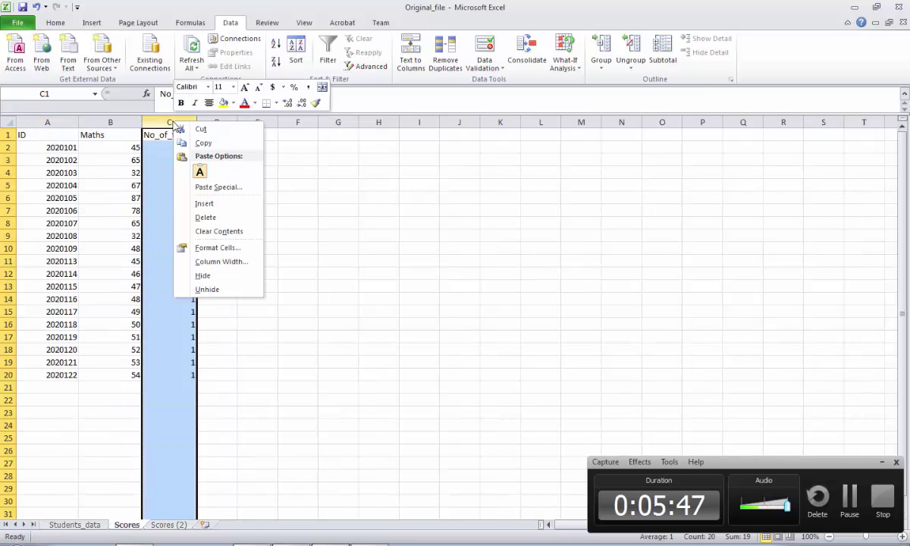
{"action": "left_click", "coordinate": [206, 216]}
- Type the heading Maths into cell D1 of Students_data, then go back to Word
{"action": "left_click", "coordinate": [74, 525]}
{"action": "left_click", "coordinate": [276, 134]}
{"action": "type", "text": "Maths"}
{"action": "left_click", "coordinate": [292, 172]}
{"action": "left_click", "coordinate": [257, 147]}
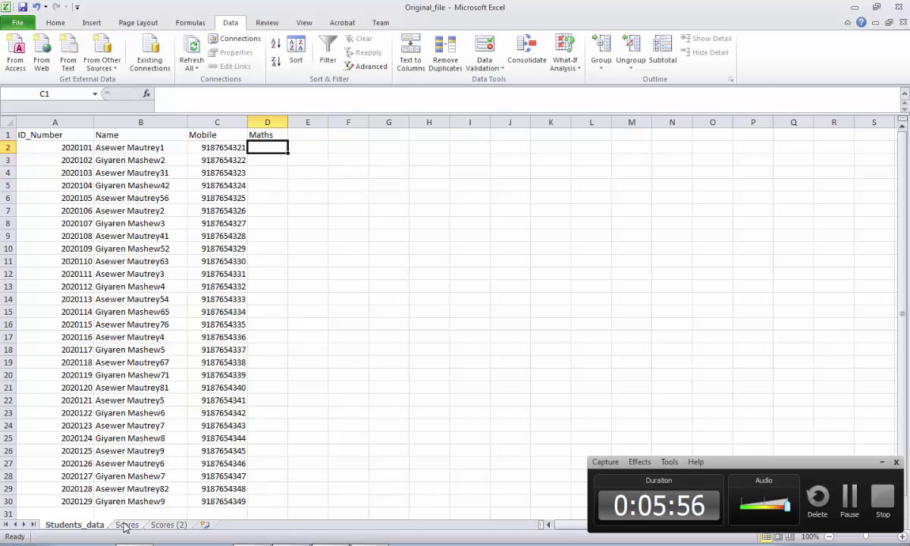
{"action": "left_click", "coordinate": [126, 525]}
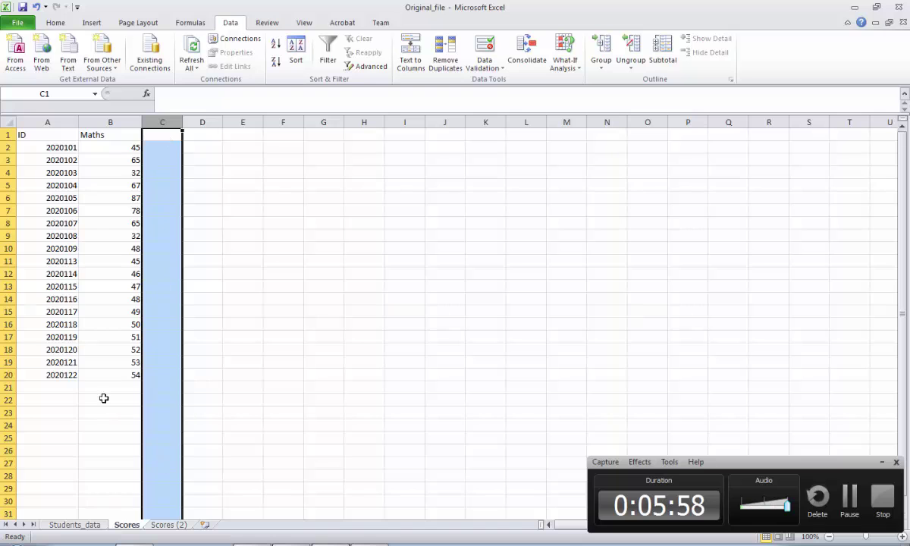
{"action": "left_click", "coordinate": [106, 311]}
{"action": "key", "text": "alt+Tab"}
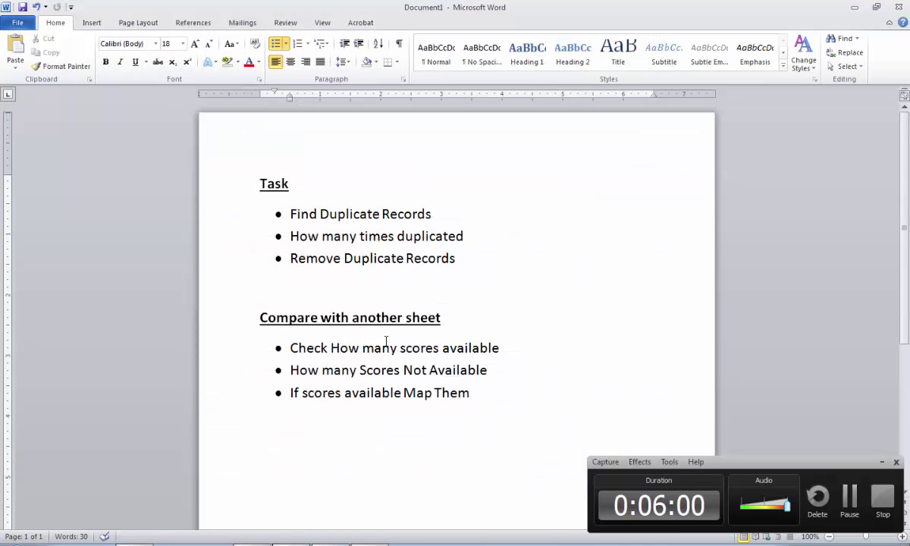
- Review the 'Check How many scores available' task in Word, then go back to Excel's Students_data sheet
{"action": "left_click_drag", "start_coordinate": [510, 348], "coordinate": [309, 347]}
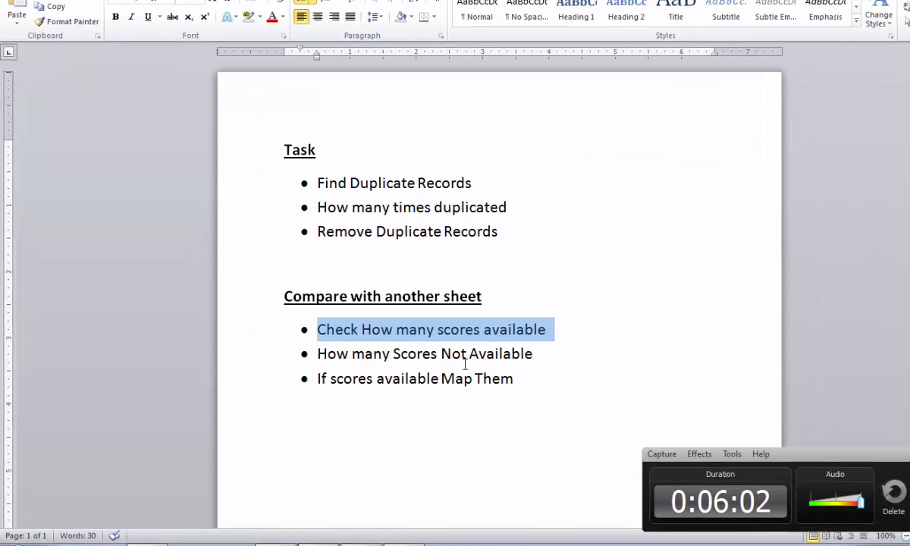
{"action": "left_click_drag", "start_coordinate": [350, 308], "coordinate": [607, 309]}
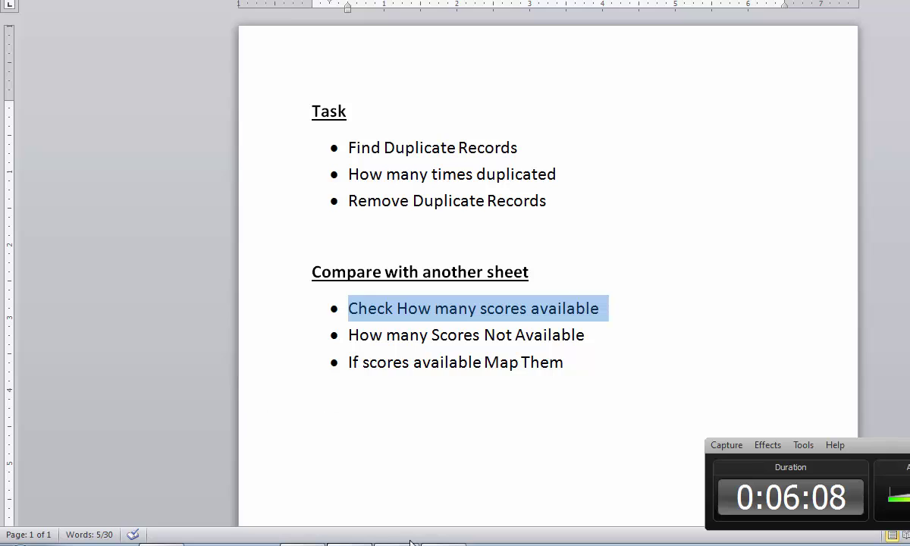
{"action": "key", "text": "Right"}
{"action": "key", "text": "alt+Tab"}
{"action": "left_click", "coordinate": [84, 520]}
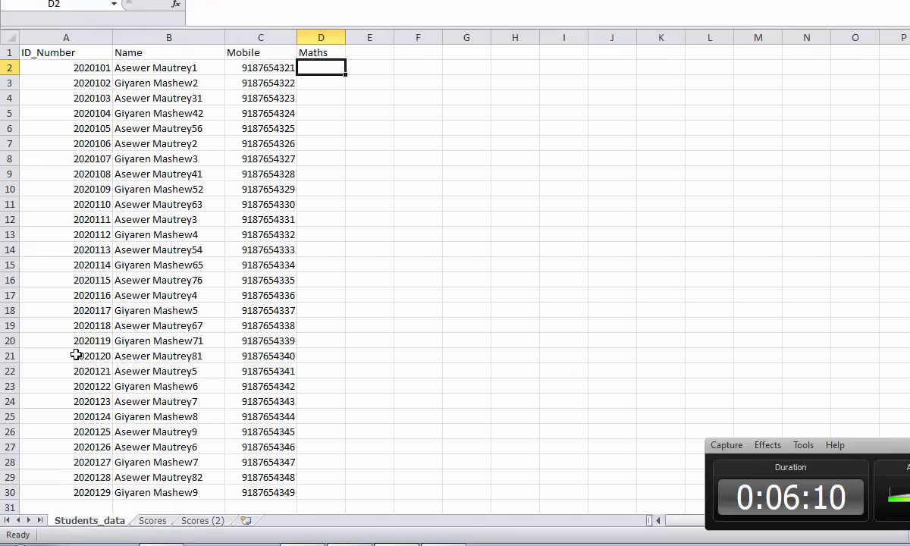
- Copy the IDs in column A of the Scores sheet and recheck the Word task line
{"action": "left_click", "coordinate": [148, 520]}
{"action": "left_click_drag", "start_coordinate": [57, 341], "coordinate": [65, 68]}
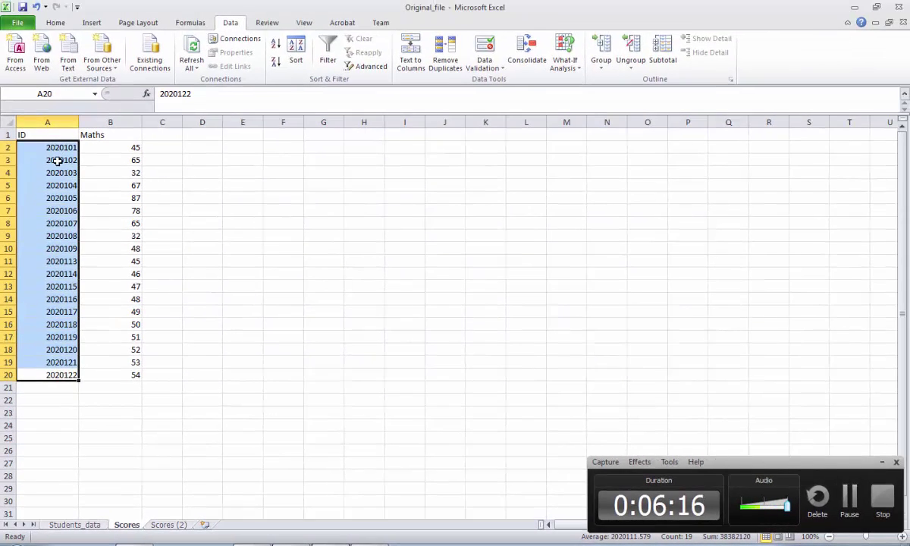
{"action": "key", "text": "ctrl+c"}
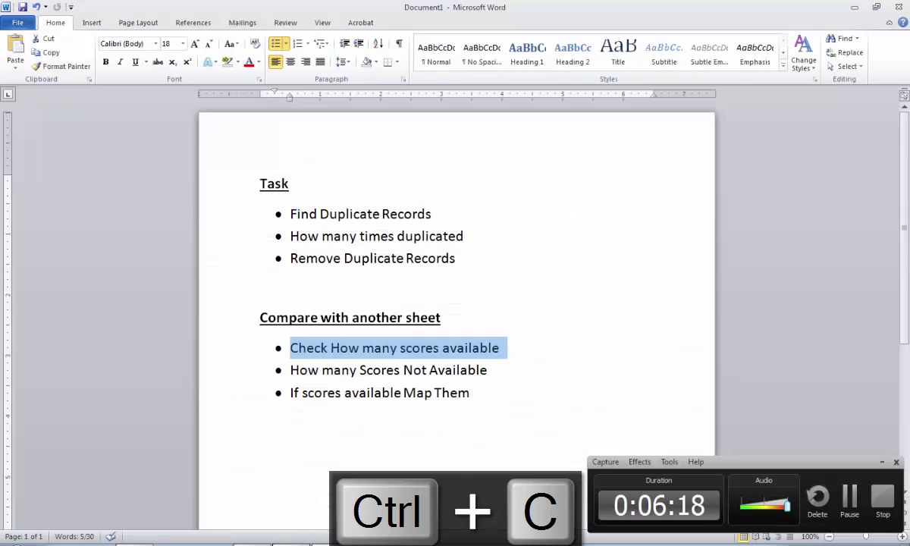
{"action": "key", "text": "alt+Tab"}
{"action": "left_click", "coordinate": [387, 370]}
{"action": "left_click_drag", "start_coordinate": [290, 348], "coordinate": [498, 349]}
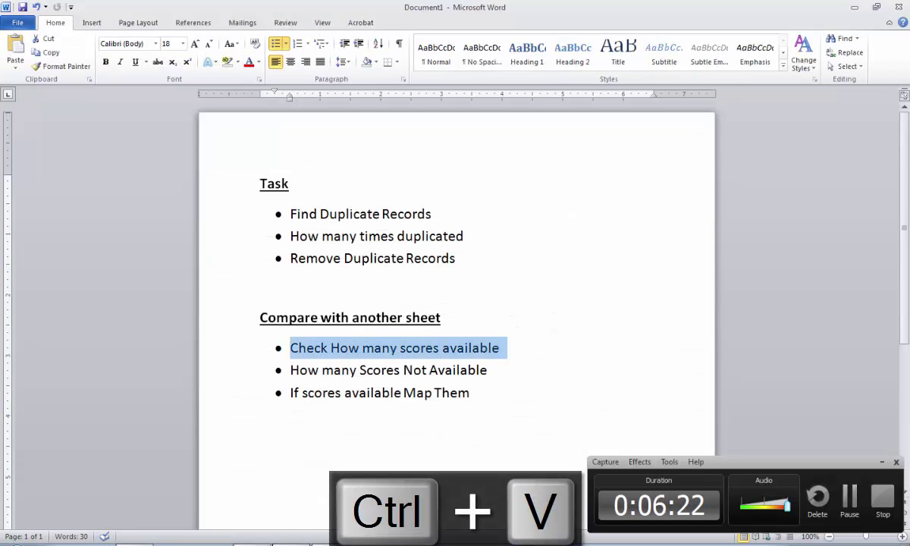
- Reselect exactly A2:A20 on Scores and copy the 19 IDs
{"action": "key", "text": "alt+Tab"}
{"action": "left_click", "coordinate": [201, 299]}
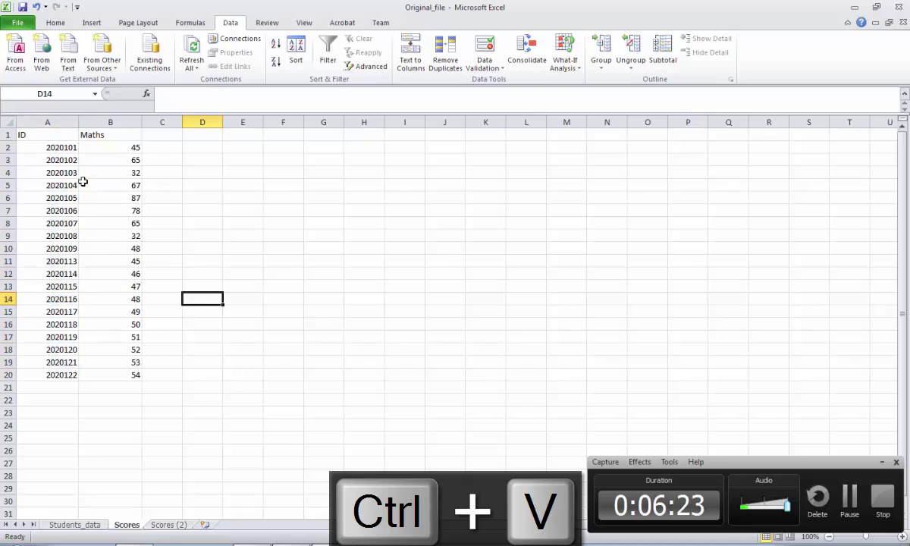
{"action": "left_click", "coordinate": [63, 148]}
{"action": "left_click_drag", "start_coordinate": [62, 148], "coordinate": [65, 375]}
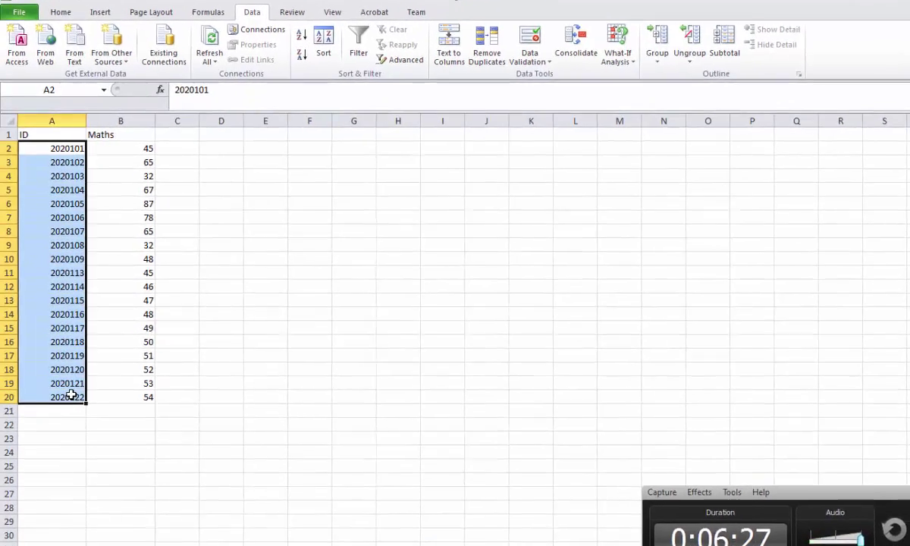
{"action": "key", "text": "ctrl+c"}
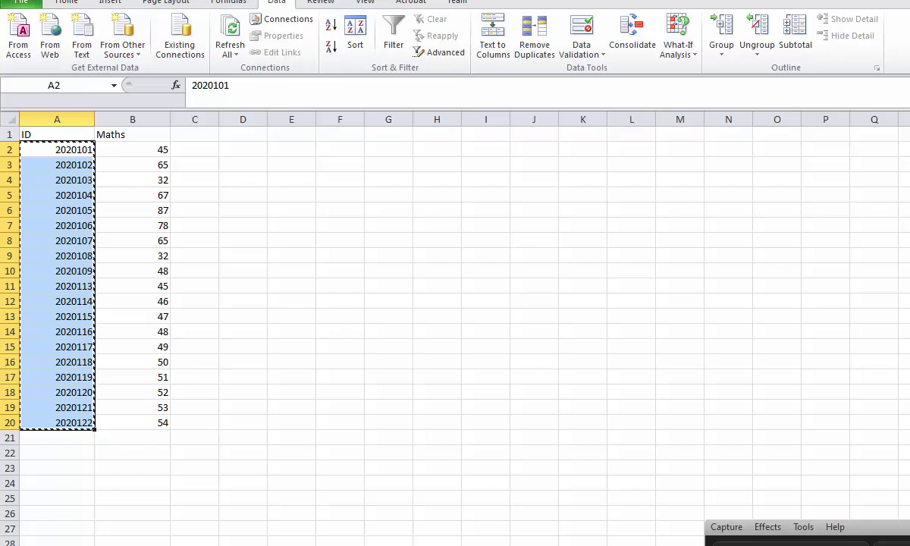
{"action": "left_click", "coordinate": [74, 525]}
{"action": "scroll", "coordinate": [160, 482], "scroll_direction": "down", "scroll_amount": 2}
- Paste the copied Scores IDs into Students_data starting at A31
{"action": "left_click", "coordinate": [74, 497]}
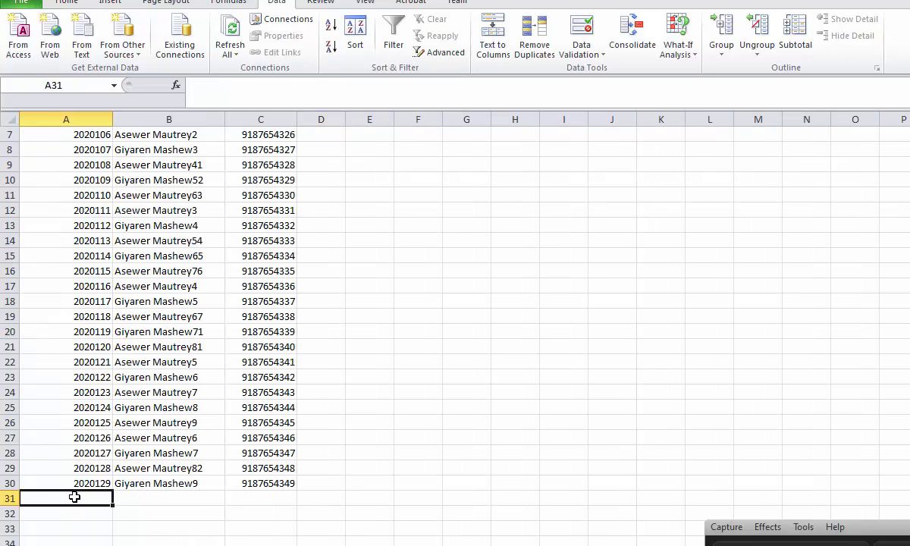
{"action": "key", "text": "ctrl+v"}
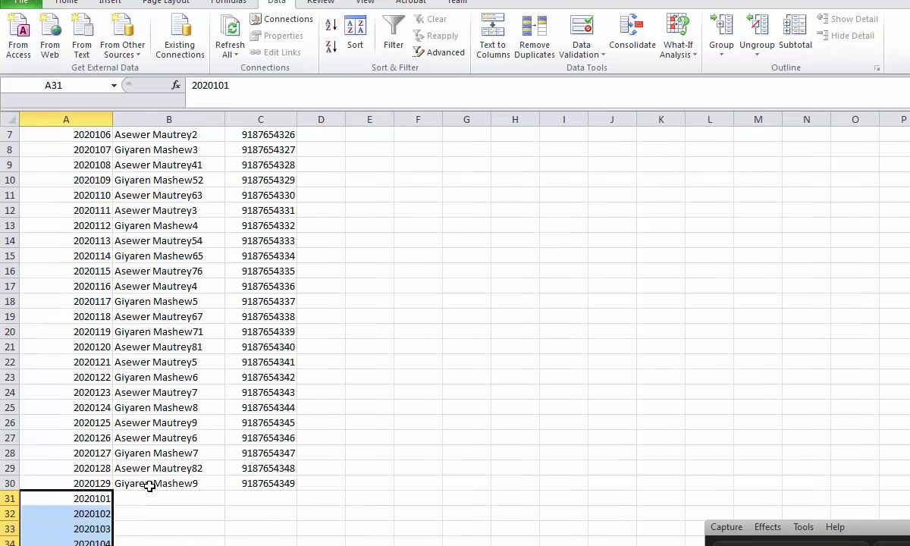
{"action": "scroll", "coordinate": [128, 475], "scroll_direction": "down", "scroll_amount": 7}
{"action": "scroll", "coordinate": [98, 465], "scroll_direction": "up", "scroll_amount": 4}
{"action": "scroll", "coordinate": [85, 370], "scroll_direction": "down", "scroll_amount": 1}
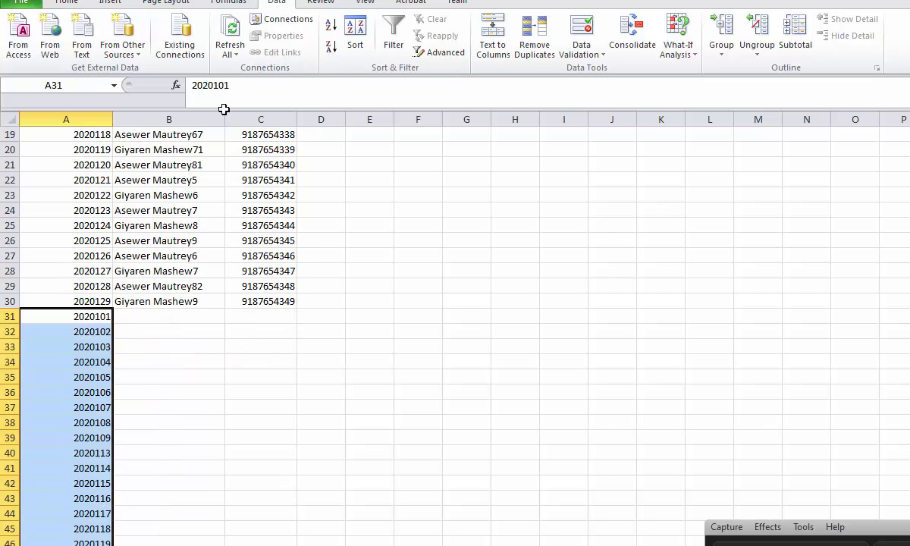
- Colour the pasted IDs in A31:A49 red
{"action": "left_click", "coordinate": [67, 3]}
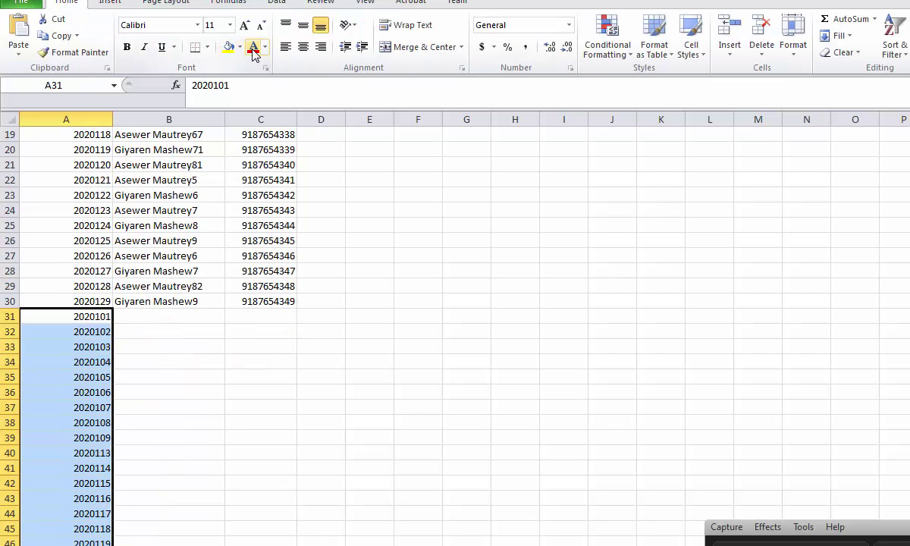
{"action": "left_click", "coordinate": [253, 47]}
{"action": "left_click", "coordinate": [91, 362]}
{"action": "scroll", "coordinate": [238, 348], "scroll_direction": "up", "scroll_amount": 6}
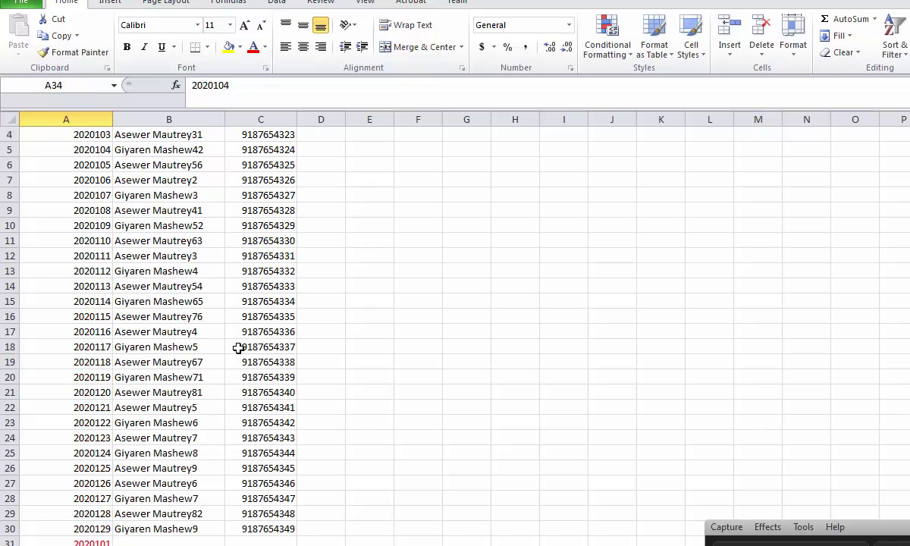
{"action": "left_click", "coordinate": [370, 131]}
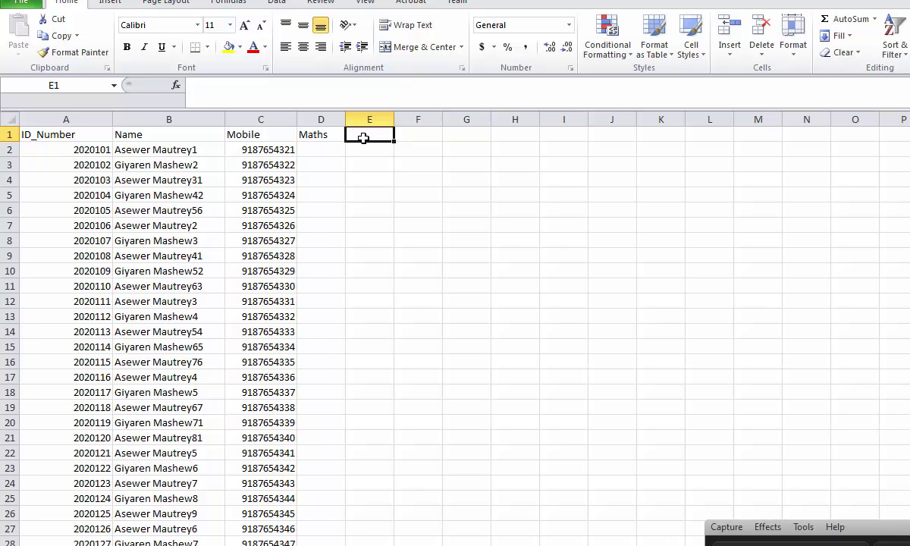
- Head E1 'Exist' and enter =COUNTIF(A:A,A2) in E2, returning 2
{"action": "type", "text": "Exist"}
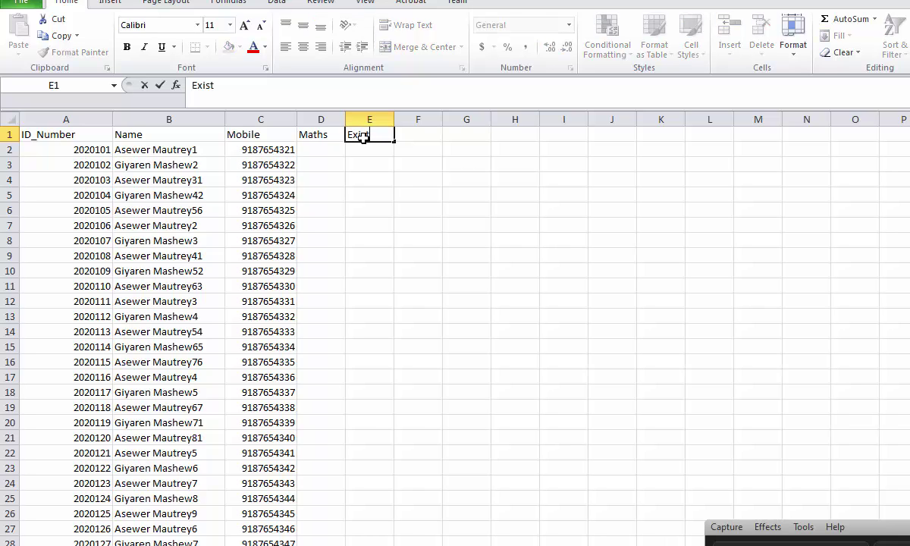
{"action": "left_click", "coordinate": [368, 153]}
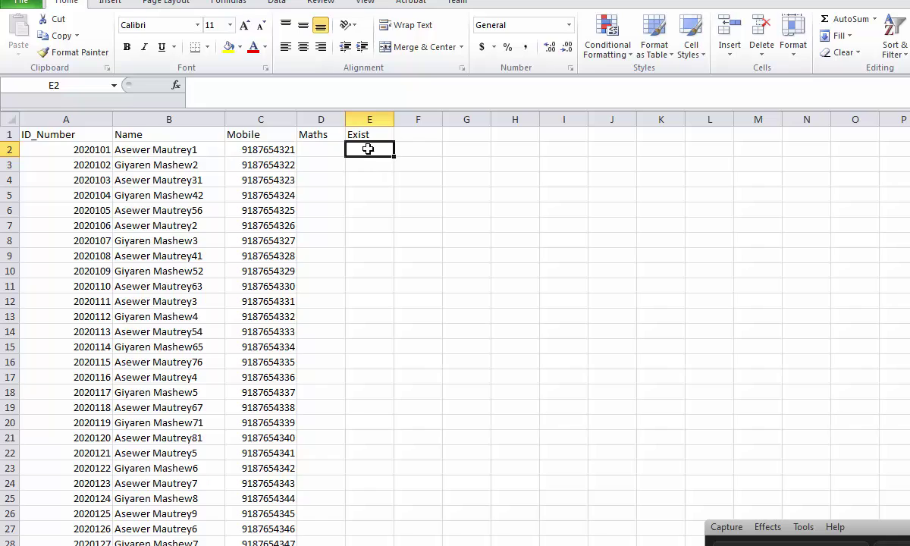
{"action": "type", "text": "=Count"}
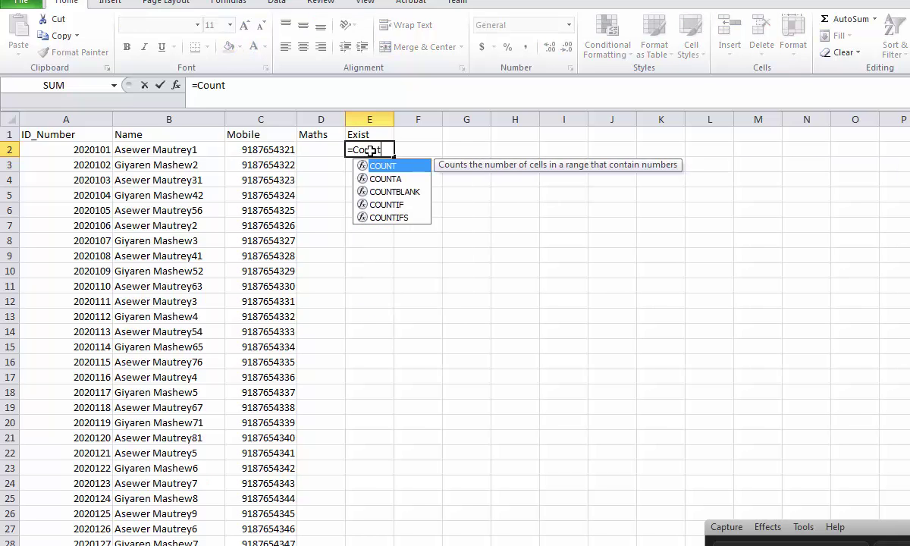
{"action": "type", "text": "if"}
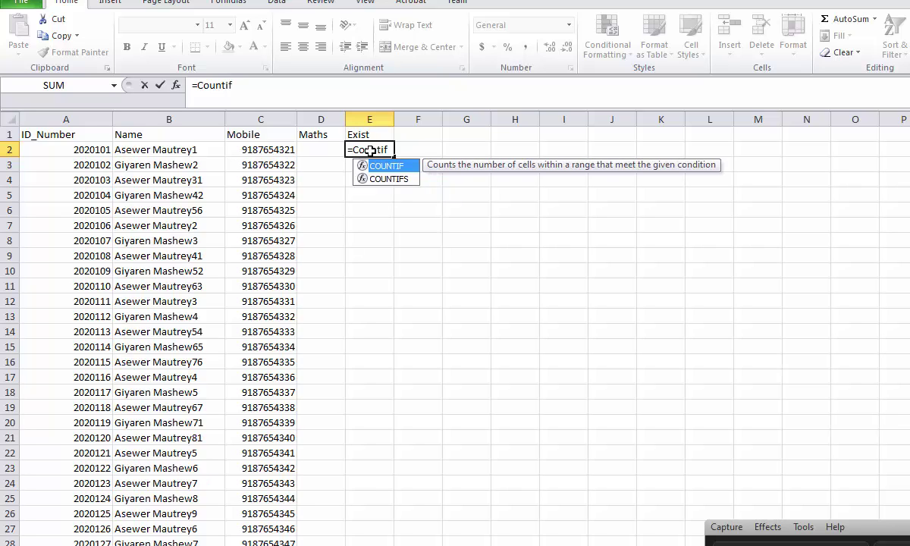
{"action": "type", "text": "("}
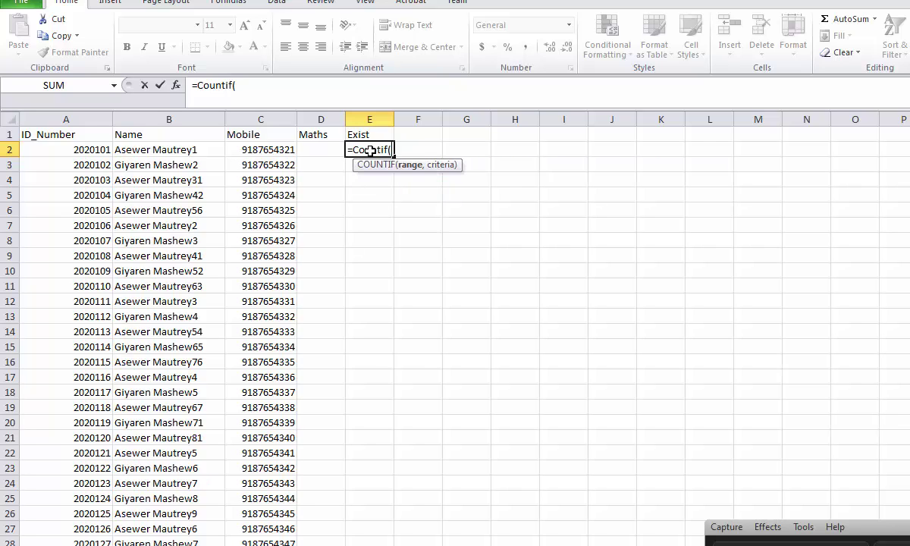
{"action": "left_click", "coordinate": [64, 116]}
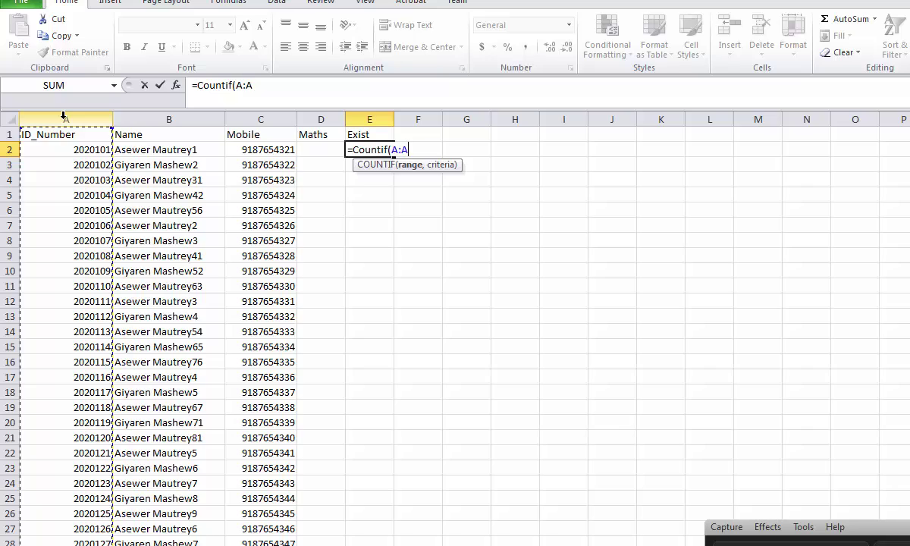
{"action": "type", "text": ","}
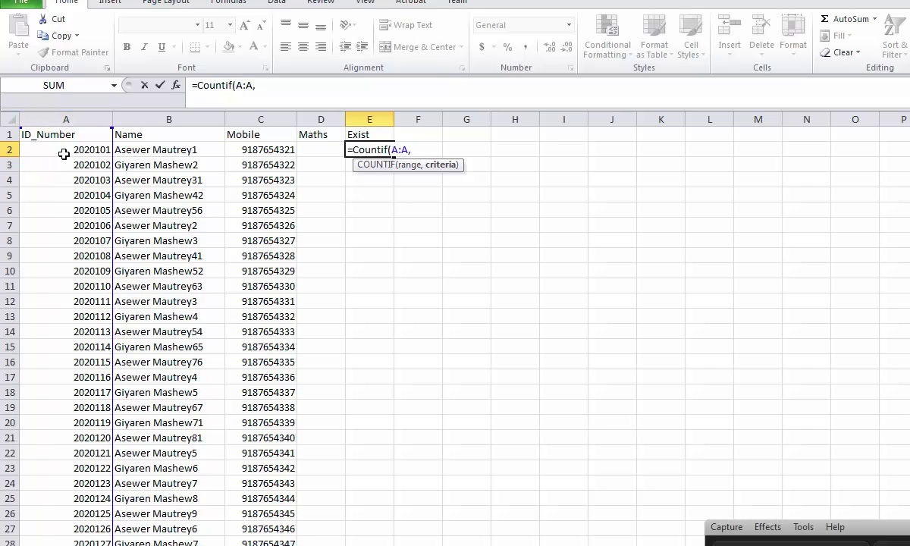
{"action": "left_click", "coordinate": [64, 151]}
{"action": "type", "text": ")"}
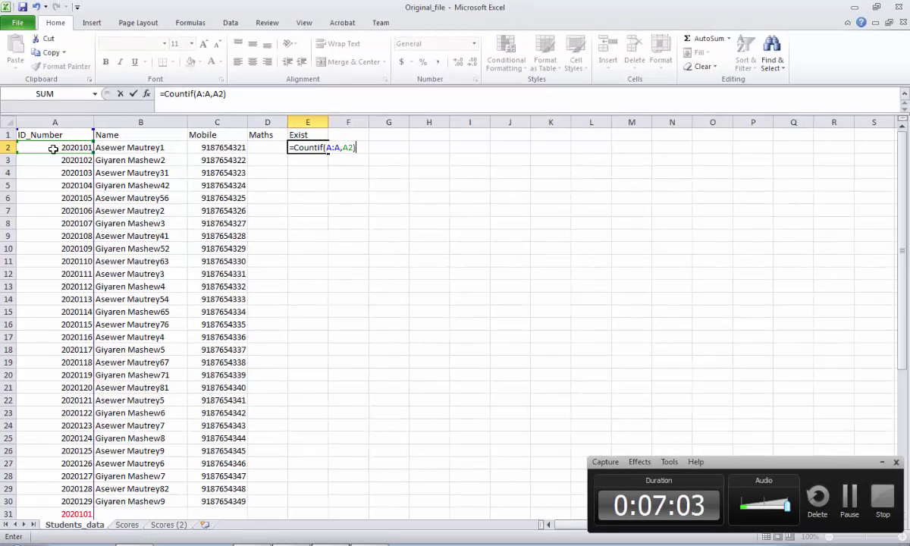
{"action": "key", "text": "Return"}
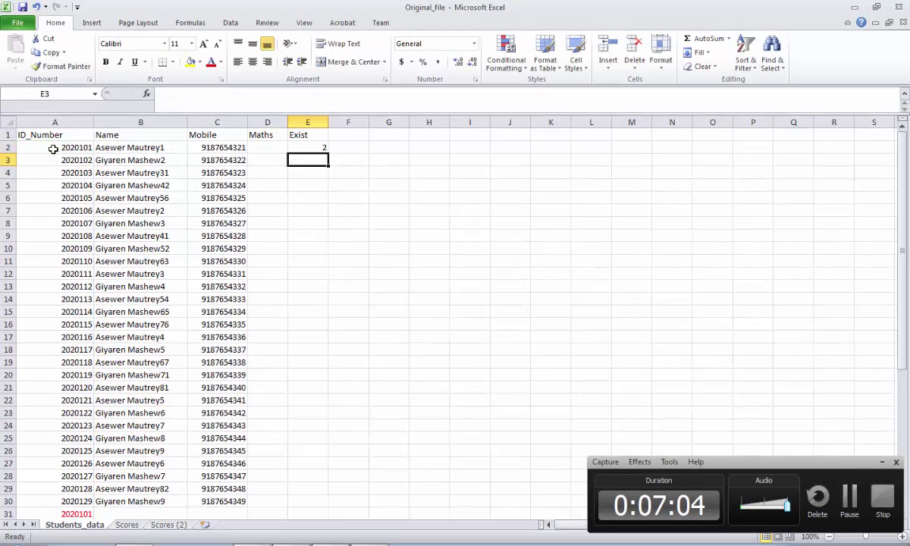
- Copy =COUNTIF(A:A,A2) from E2 down to E30 and review the resulting 2 and 1 counts
{"action": "left_click", "coordinate": [306, 148]}
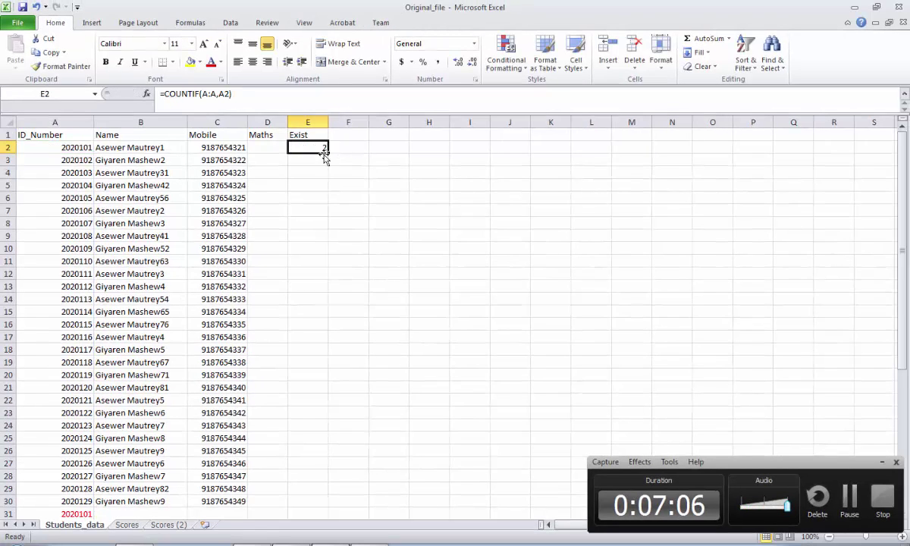
{"action": "left_click_drag", "start_coordinate": [329, 152], "coordinate": [331, 505]}
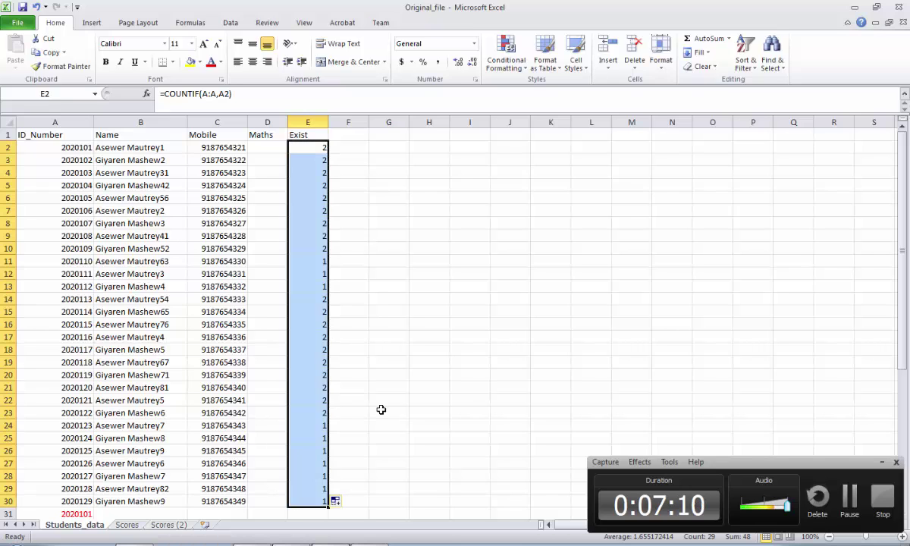
{"action": "left_click", "coordinate": [314, 146]}
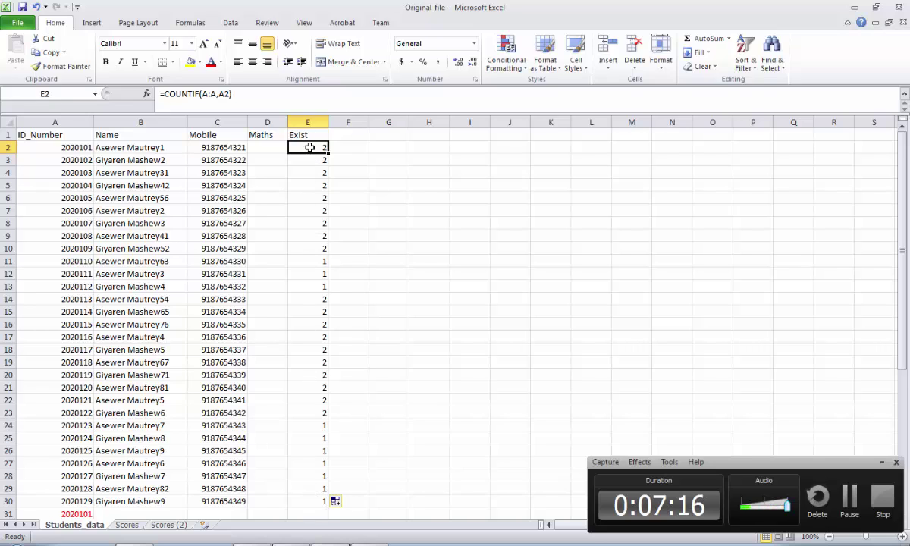
{"action": "left_click_drag", "start_coordinate": [311, 426], "coordinate": [116, 471]}
{"action": "left_click", "coordinate": [391, 332]}
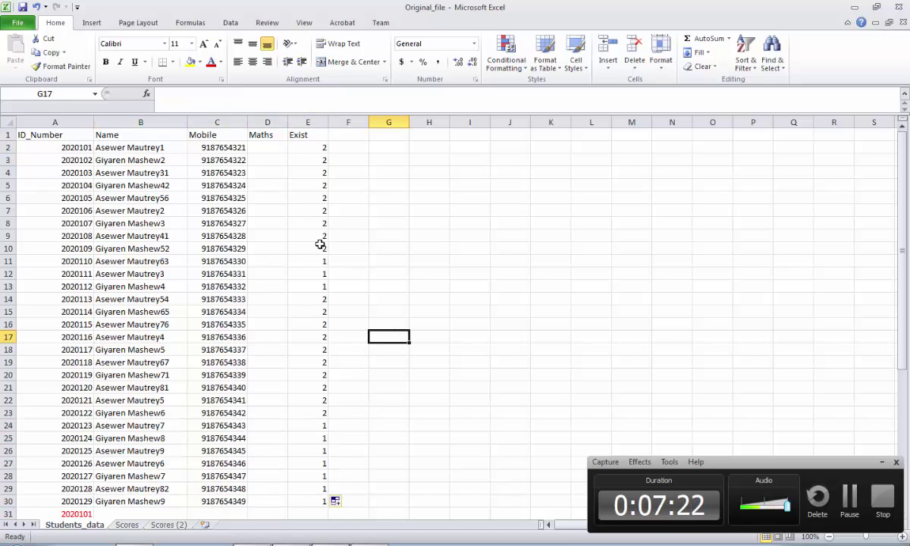
{"action": "left_click_drag", "start_coordinate": [319, 151], "coordinate": [327, 503]}
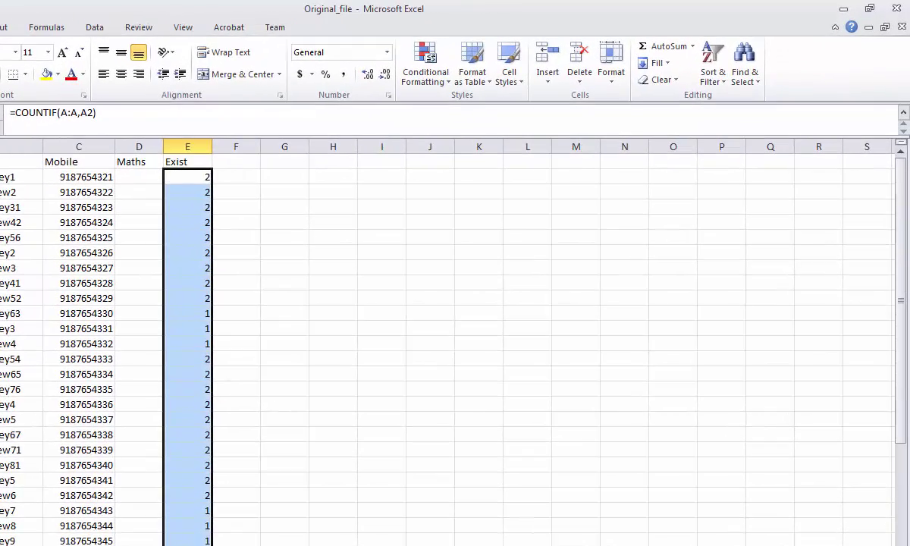
{"action": "scroll", "coordinate": [312, 224], "scroll_direction": "down", "scroll_amount": 5}
{"action": "scroll", "coordinate": [455, 342], "scroll_direction": "up", "scroll_amount": 5}
{"action": "key", "text": "ctrl+Home"}
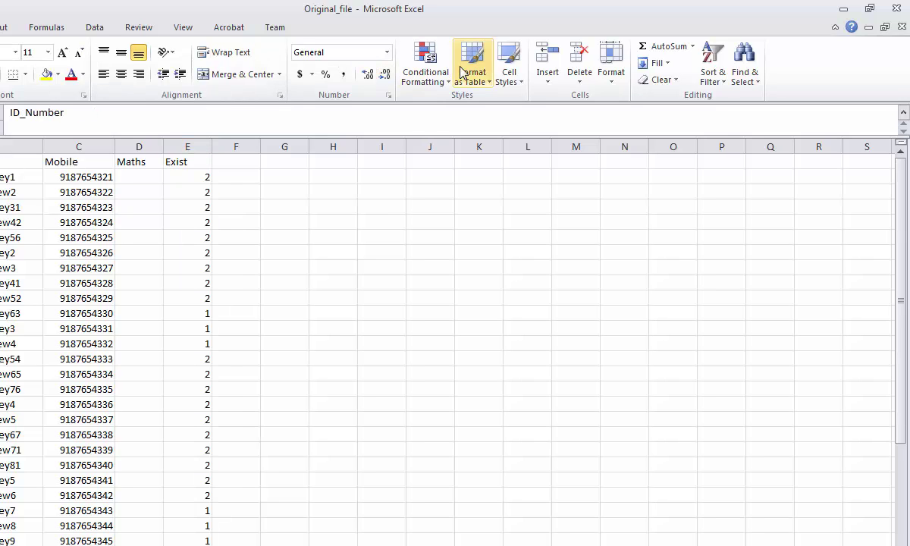
- Apply a Duplicate Values conditional format with light red fill to the ID_Number column
{"action": "left_click", "coordinate": [420, 70]}
{"action": "mouse_move", "coordinate": [451, 108]}
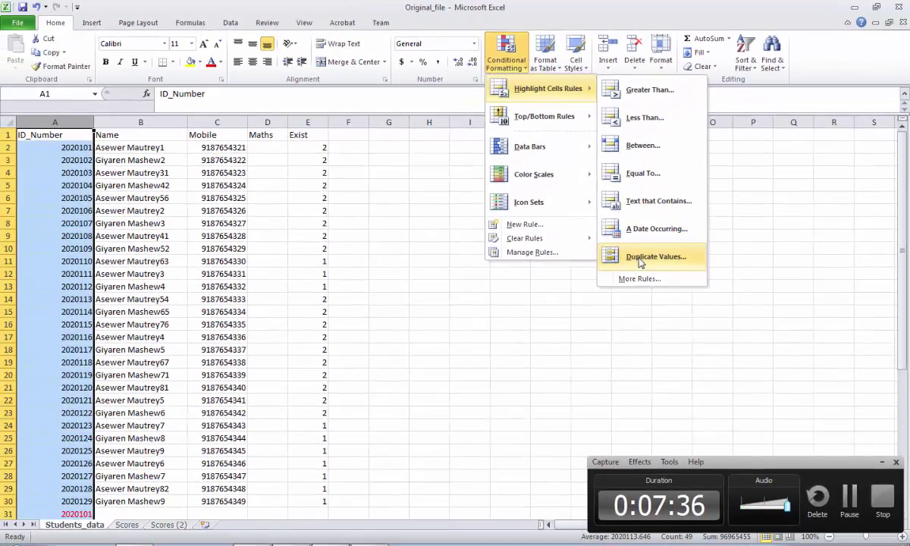
{"action": "left_click", "coordinate": [588, 309]}
{"action": "left_click", "coordinate": [365, 220]}
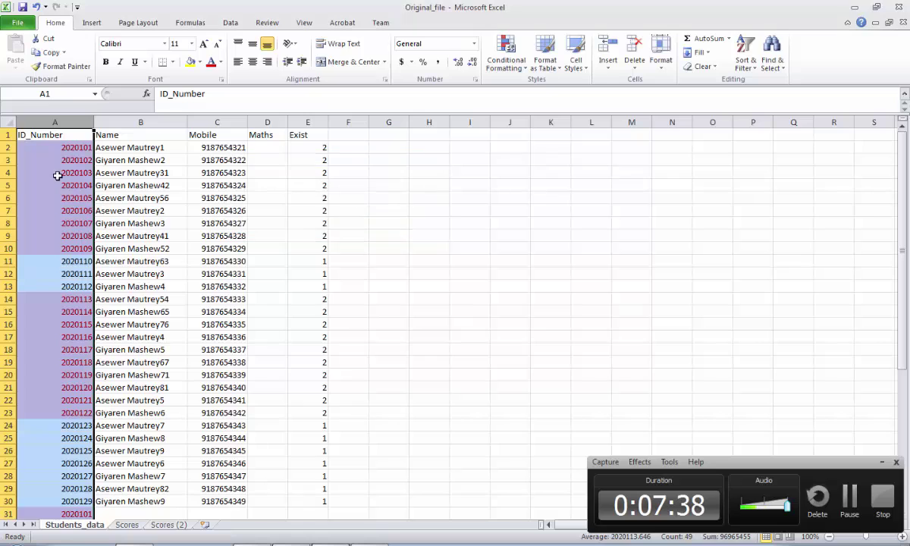
{"action": "left_click", "coordinate": [53, 159]}
- Review the highlighted duplicate records in rows 2–23 against the unique ones from row 24
{"action": "left_click_drag", "start_coordinate": [53, 147], "coordinate": [45, 244]}
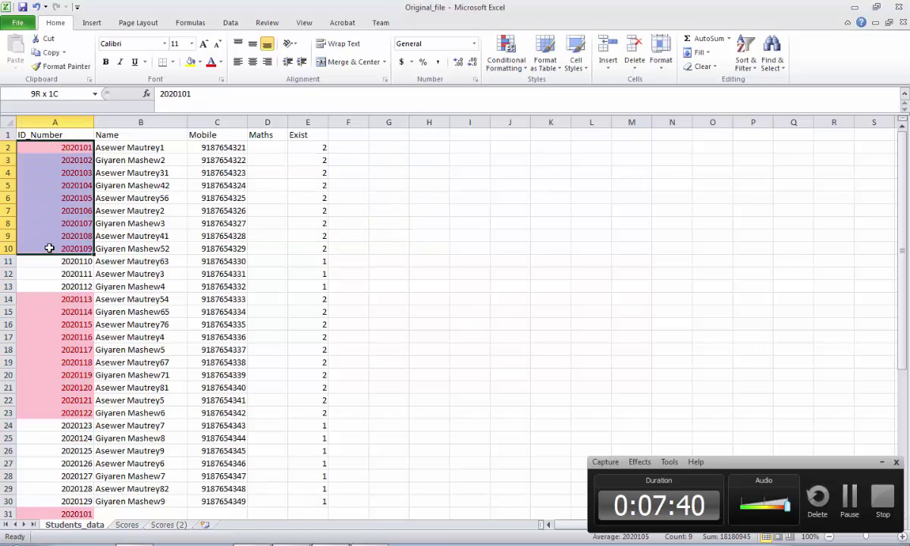
{"action": "left_click_drag", "start_coordinate": [83, 148], "coordinate": [308, 236]}
{"action": "left_click_drag", "start_coordinate": [60, 300], "coordinate": [305, 417]}
{"action": "left_click_drag", "start_coordinate": [56, 429], "coordinate": [313, 494]}
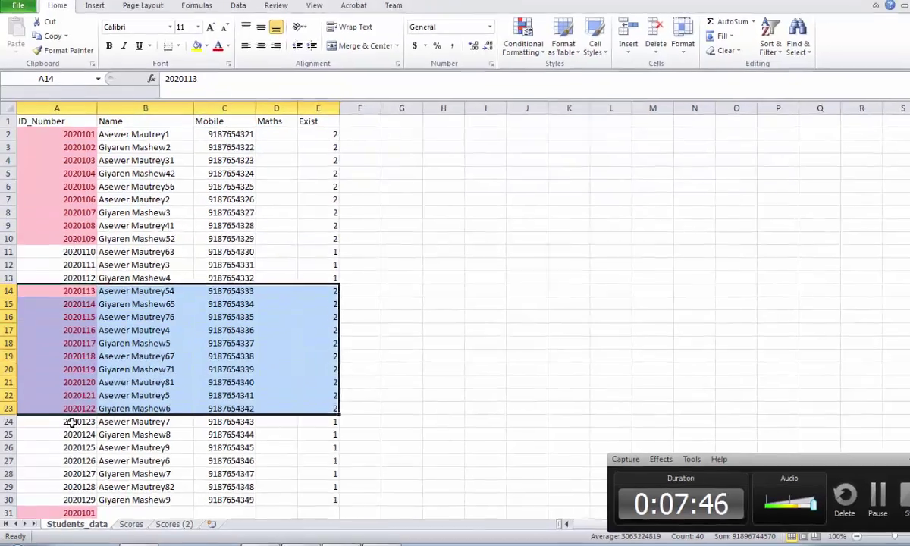
{"action": "left_click_drag", "start_coordinate": [376, 483], "coordinate": [375, 493]}
{"action": "scroll", "coordinate": [303, 318], "scroll_direction": "down", "scroll_amount": 3}
{"action": "scroll", "coordinate": [286, 304], "scroll_direction": "up", "scroll_amount": 3}
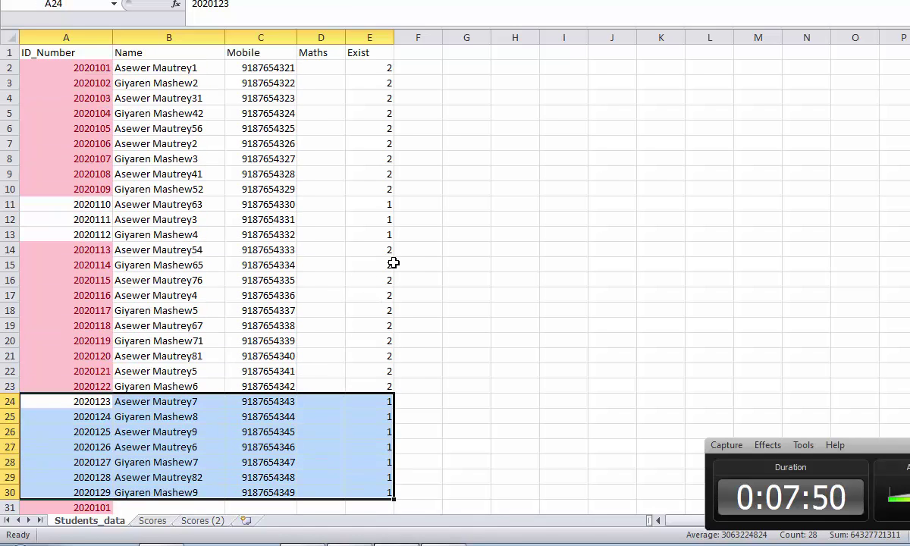
- Inspect the repeated IDs in row 31 and mark the 'Check How many scores available' task in Word
{"action": "left_click", "coordinate": [496, 218]}
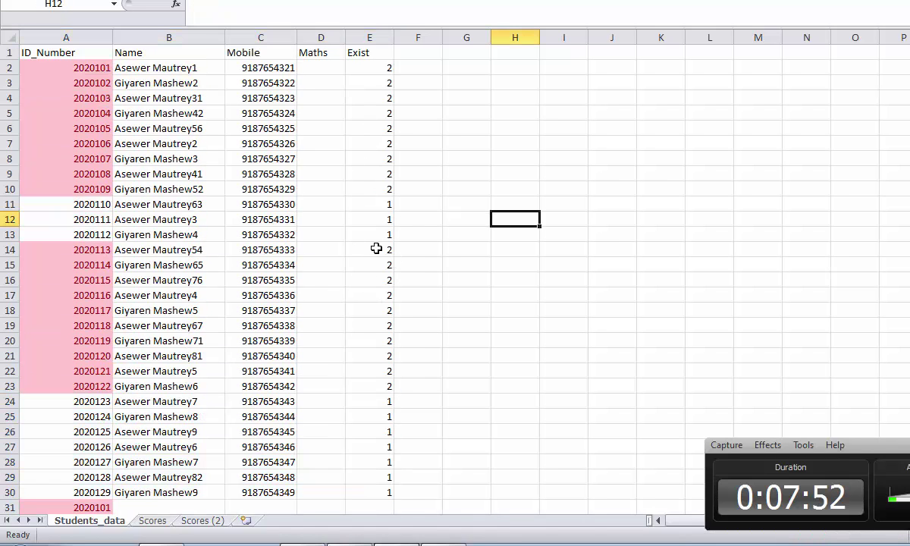
{"action": "scroll", "coordinate": [350, 367], "scroll_direction": "down", "scroll_amount": 3}
{"action": "scroll", "coordinate": [350, 366], "scroll_direction": "up", "scroll_amount": 3}
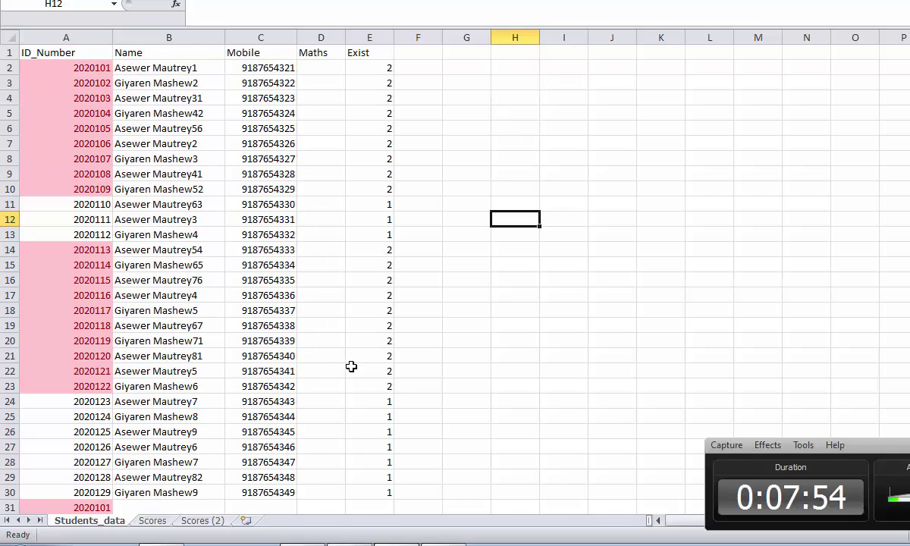
{"action": "scroll", "coordinate": [358, 193], "scroll_direction": "down", "scroll_amount": 3}
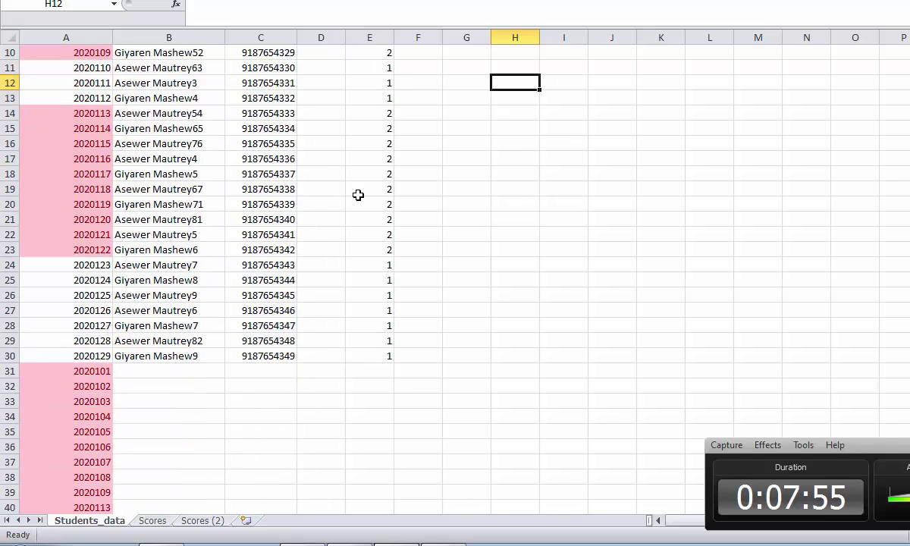
{"action": "left_click", "coordinate": [4, 371]}
{"action": "key", "text": "alt+Tab"}
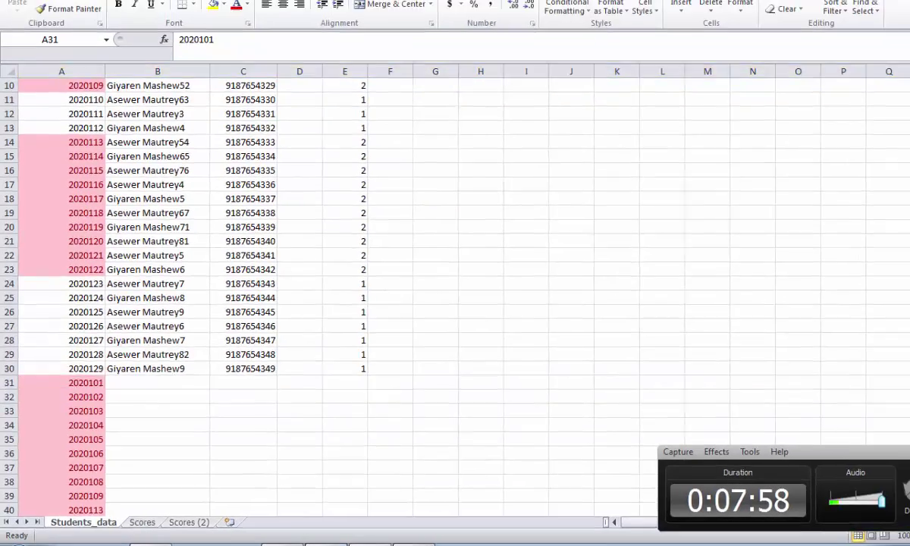
{"action": "left_click_drag", "start_coordinate": [520, 343], "coordinate": [298, 342]}
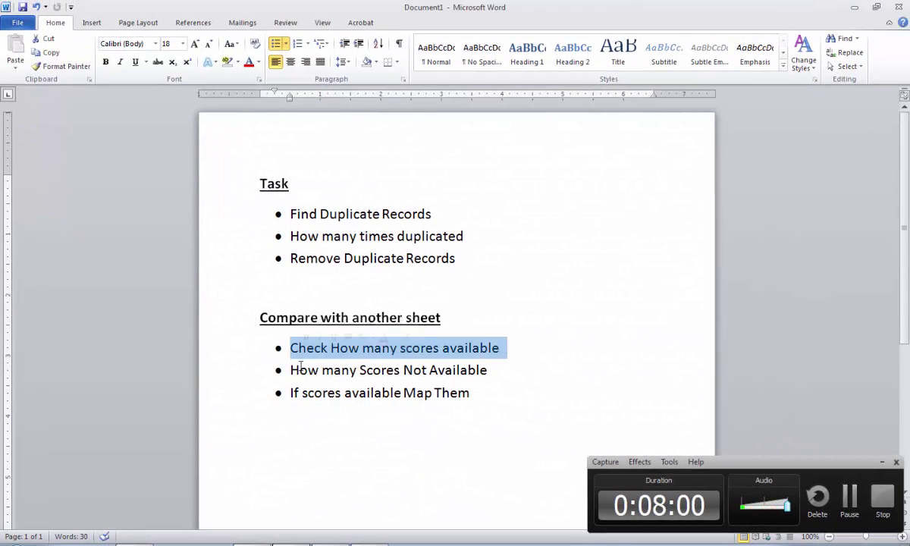
- Mark the 'How many Scores Not Available' task in Word and return to the Excel sheet
{"action": "left_click", "coordinate": [306, 369]}
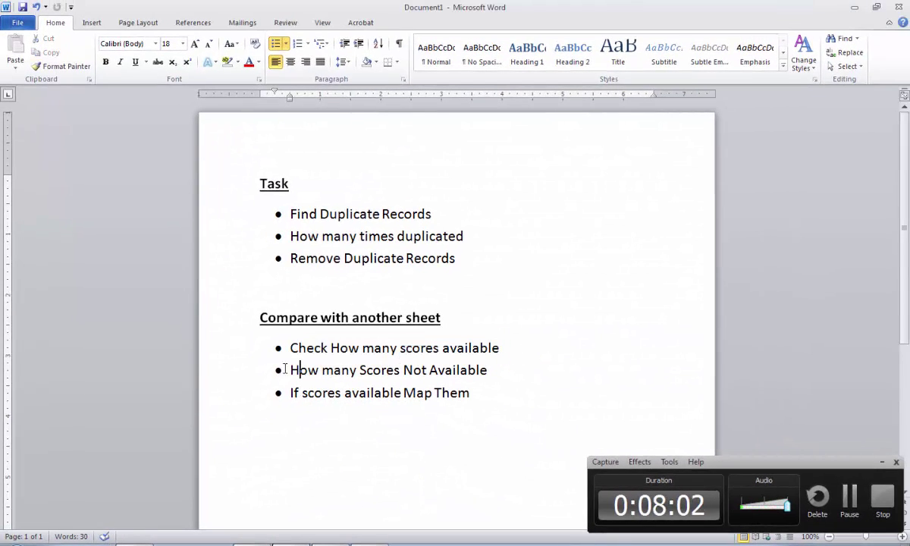
{"action": "mouse_move", "coordinate": [285, 369]}
{"action": "left_mouse_down"}
{"action": "mouse_move", "coordinate": [531, 372]}
{"action": "mouse_move", "coordinate": [298, 371]}
{"action": "left_mouse_up"}
{"action": "left_click", "coordinate": [530, 371]}
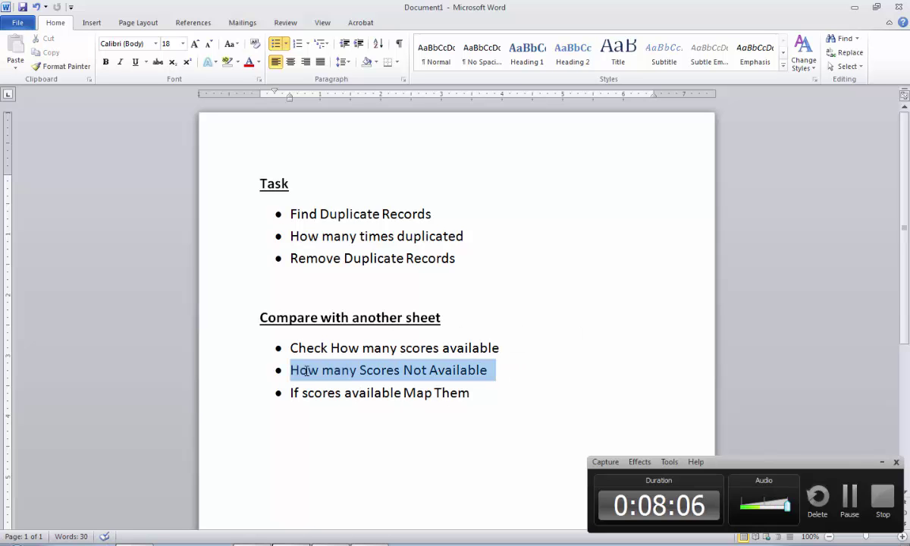
{"action": "key", "text": "alt+Tab"}
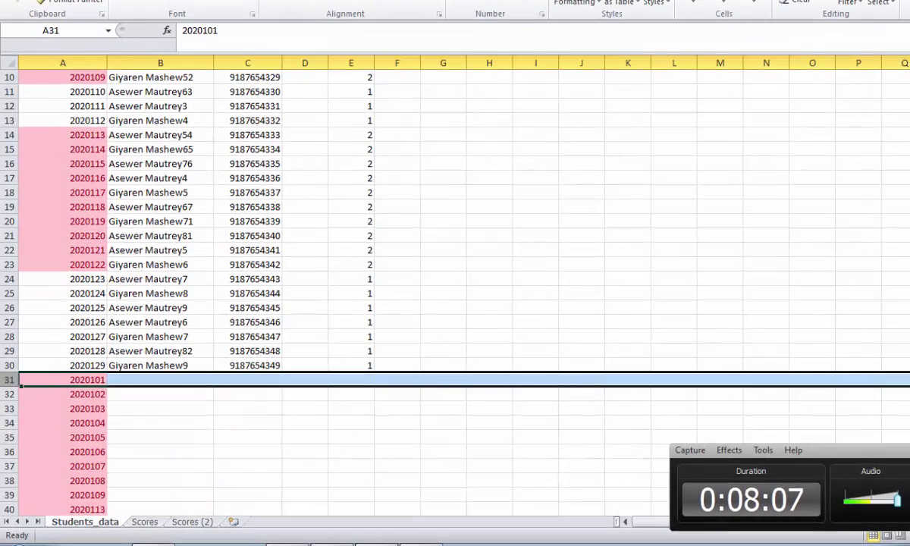
{"action": "left_click", "coordinate": [443, 232]}
- Review which IDs have an Exist count of 1 versus 2
{"action": "scroll", "coordinate": [353, 152], "scroll_direction": "up", "scroll_amount": 3}
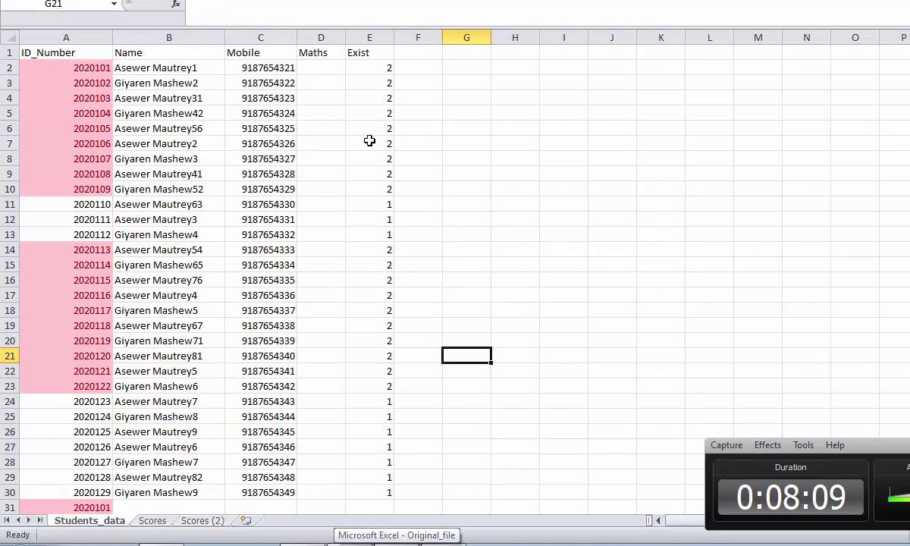
{"action": "left_click_drag", "start_coordinate": [368, 67], "coordinate": [369, 146]}
{"action": "left_click_drag", "start_coordinate": [368, 204], "coordinate": [368, 240]}
{"action": "left_click", "coordinate": [370, 50]}
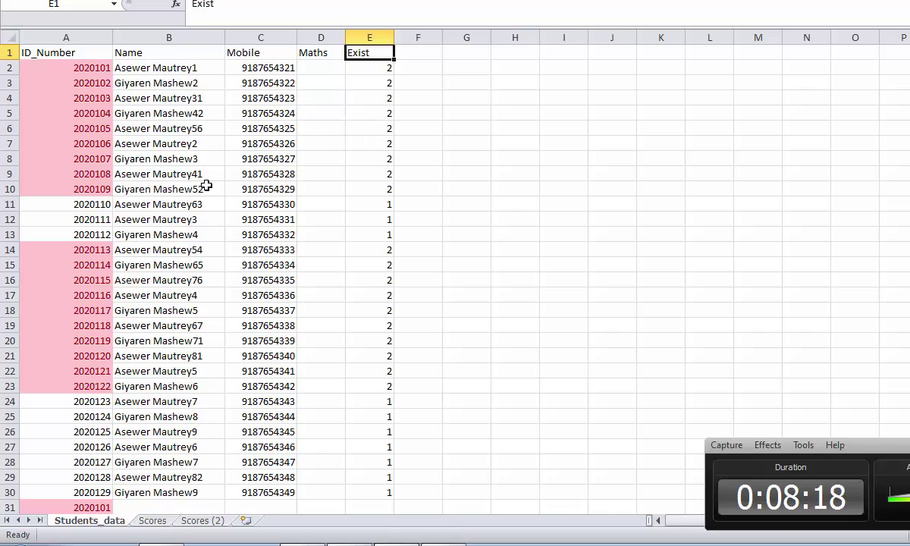
{"action": "left_click_drag", "start_coordinate": [83, 211], "coordinate": [80, 234]}
{"action": "left_click_drag", "start_coordinate": [81, 402], "coordinate": [87, 491]}
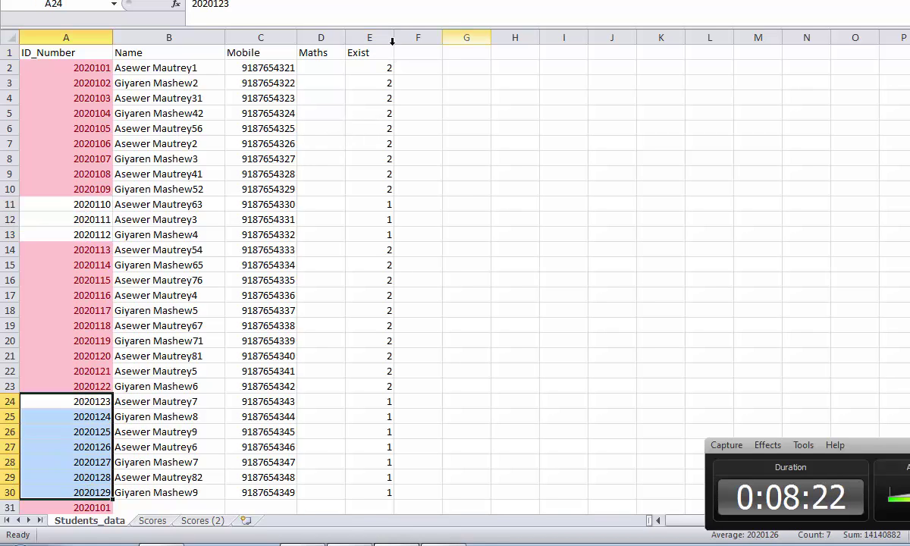
{"action": "left_click", "coordinate": [370, 53]}
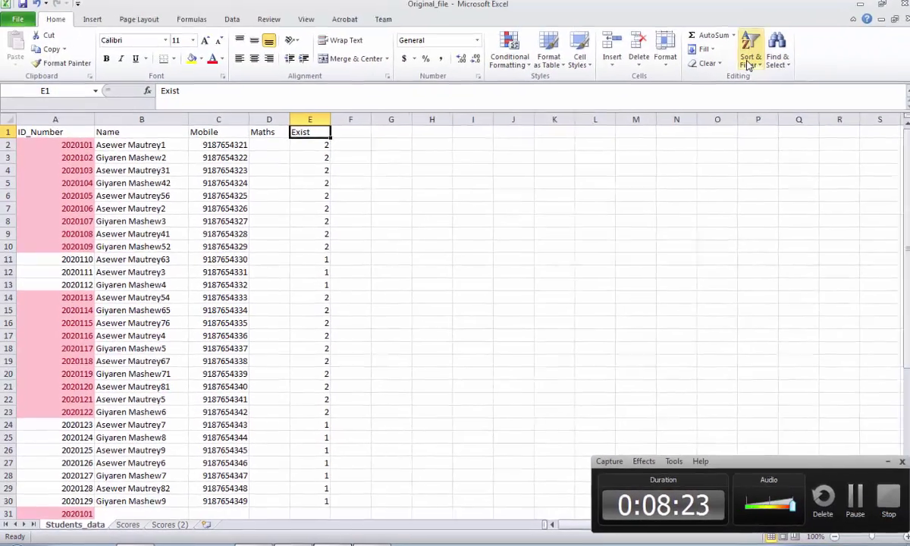
- Filter Exist to value 1 only, excluding 2 and blanks, and copy the filtered ID, name and mobile cells
{"action": "left_click", "coordinate": [749, 66]}
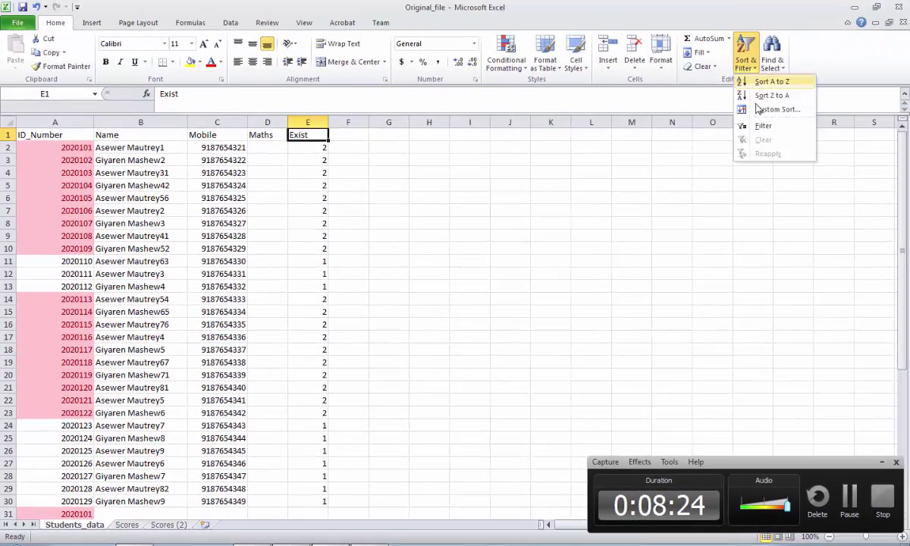
{"action": "key", "text": "ctrl+c"}
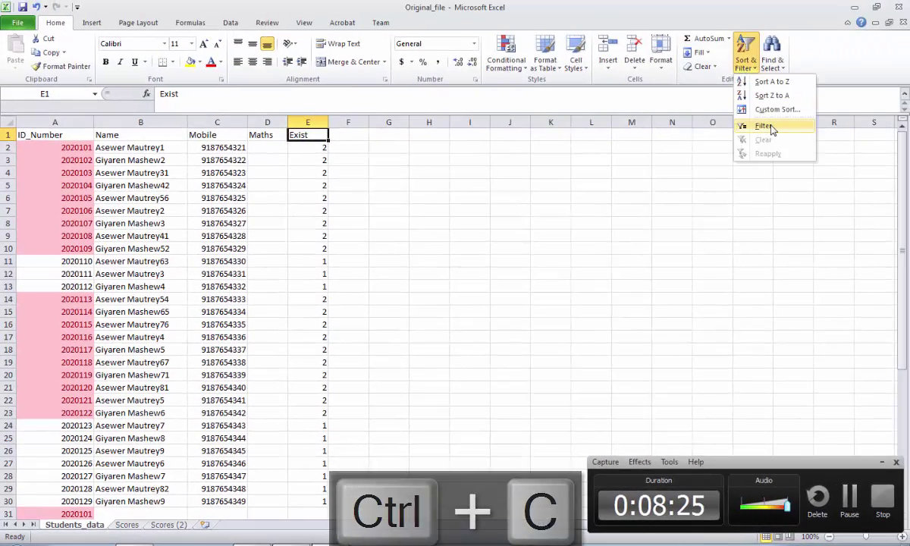
{"action": "left_click", "coordinate": [764, 126]}
{"action": "key", "text": "ctrl+v"}
{"action": "left_click", "coordinate": [322, 134]}
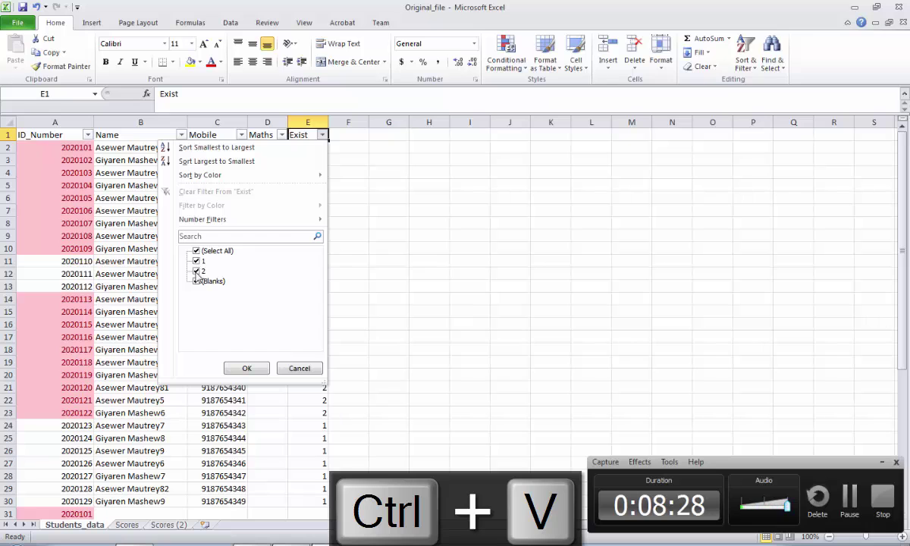
{"action": "left_click", "coordinate": [197, 271]}
{"action": "left_click", "coordinate": [196, 281]}
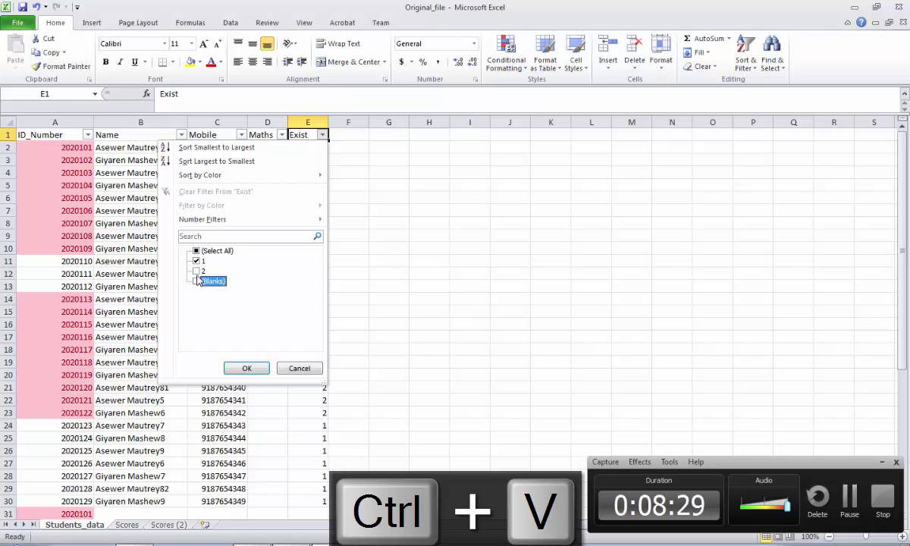
{"action": "left_click", "coordinate": [237, 369]}
{"action": "left_click_drag", "start_coordinate": [67, 147], "coordinate": [244, 264]}
{"action": "key", "text": "ctrl+c"}
- Paste the filtered students into a new Sheet5 and autofit columns A and B
{"action": "left_click", "coordinate": [205, 524]}
{"action": "key", "text": "ctrl+v"}
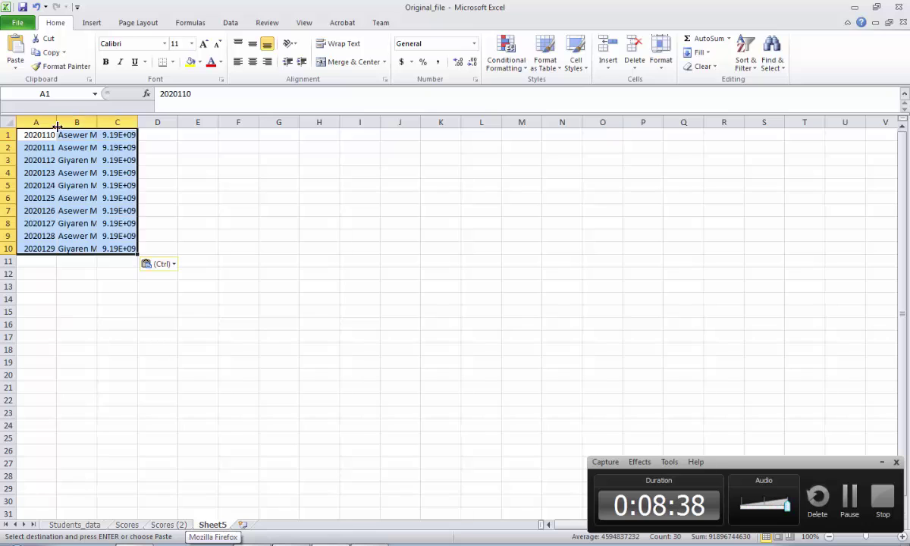
{"action": "double_click", "coordinate": [56, 123]}
{"action": "double_click", "coordinate": [90, 122]}
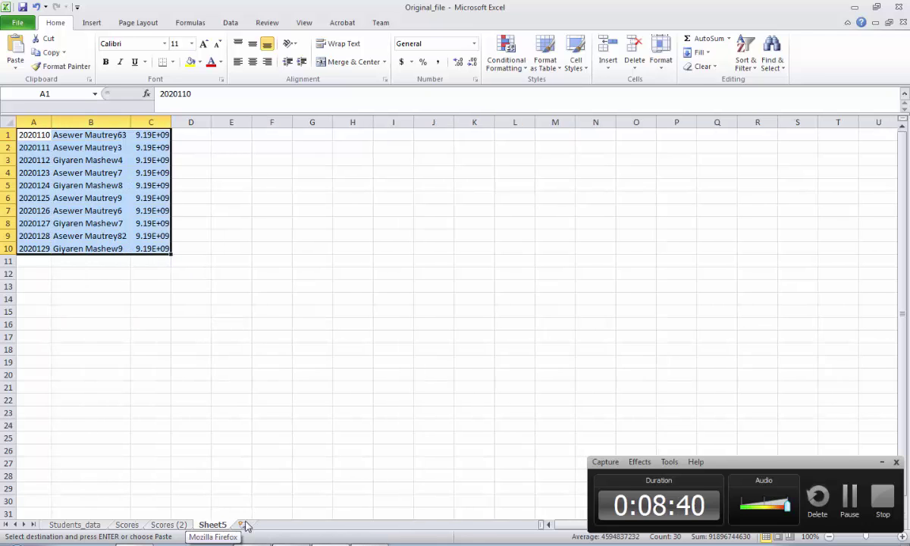
- Rename Sheet5 to 'Scores_not_available' and widen the mobile column to show full numbers
{"action": "right_click", "coordinate": [206, 525]}
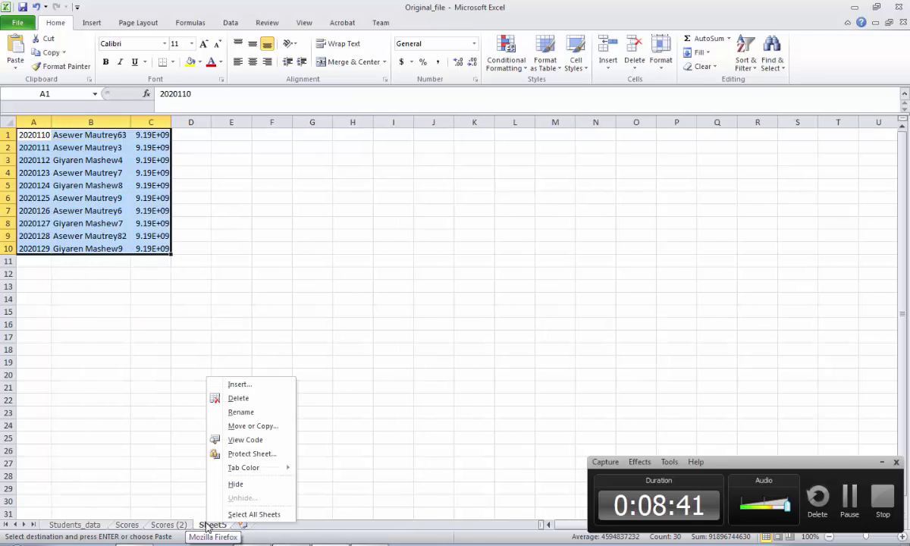
{"action": "left_click", "coordinate": [240, 412]}
{"action": "type", "text": "Sco"}
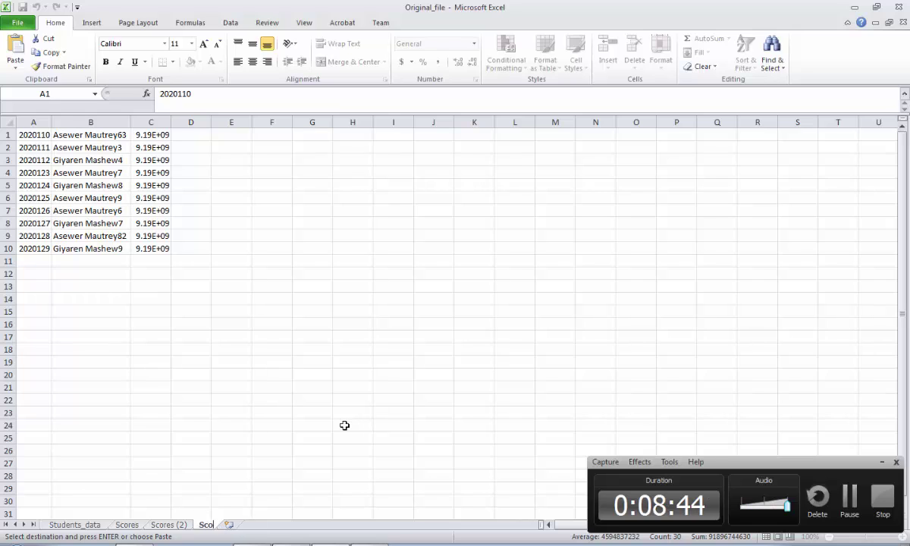
{"action": "type", "text": "res_not_available"}
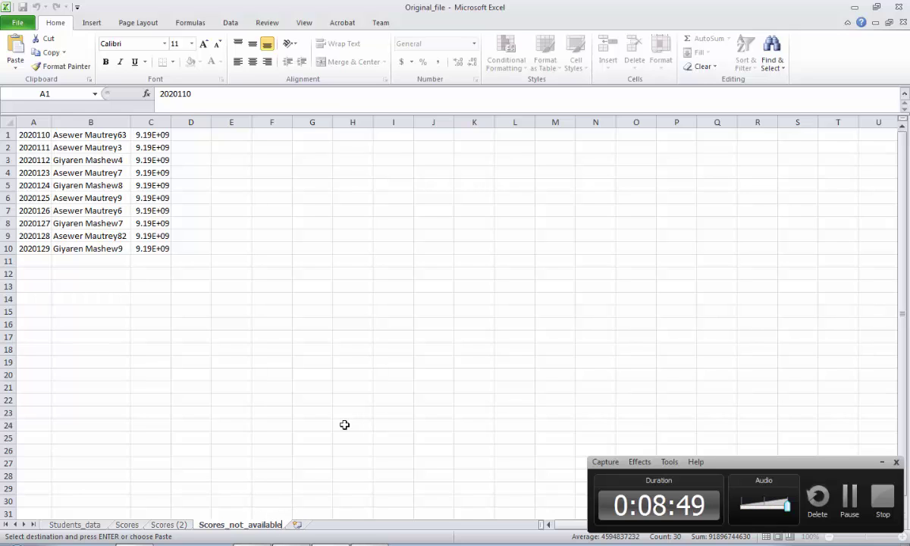
{"action": "key", "text": "Return"}
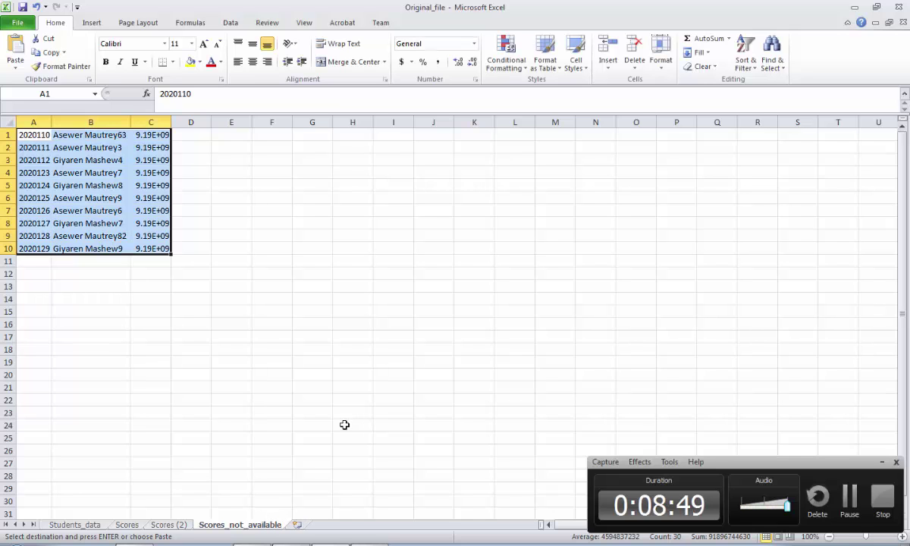
{"action": "double_click", "coordinate": [173, 123]}
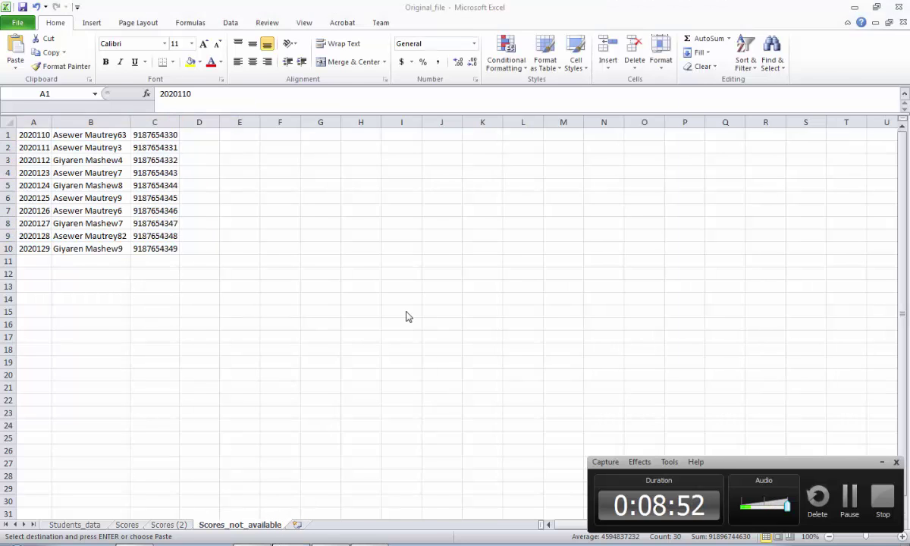
{"action": "key", "text": "alt+Tab"}
{"action": "left_click", "coordinate": [432, 350]}
- Highlight the 'How many Scores Not Available' and 'If scores available Map Them' task lines, then return to Excel
{"action": "left_click", "coordinate": [434, 349]}
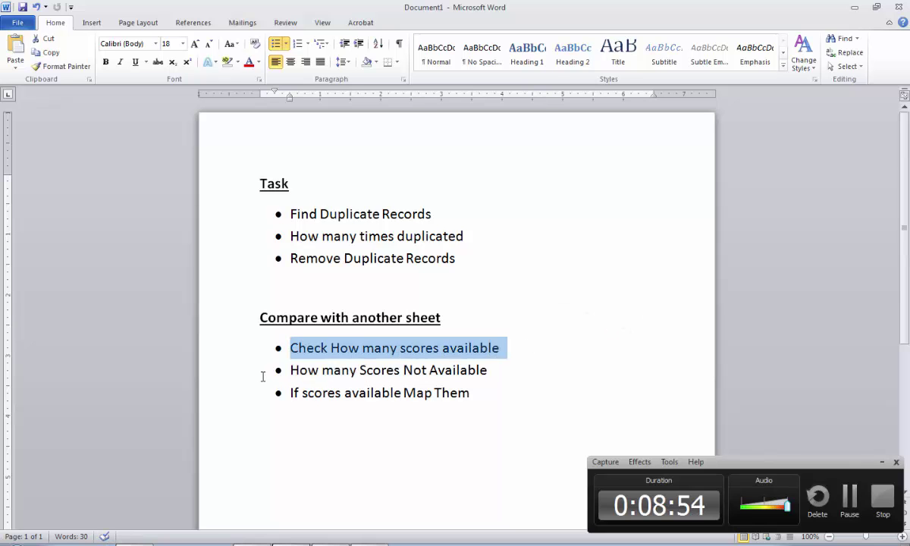
{"action": "triple_click", "coordinate": [291, 370]}
{"action": "left_click", "coordinate": [443, 426]}
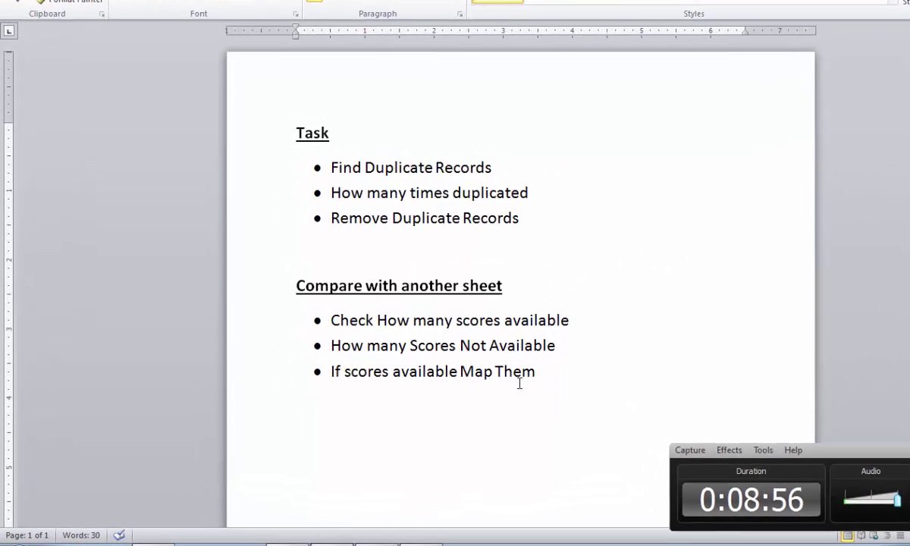
{"action": "triple_click", "coordinate": [282, 392]}
{"action": "left_click", "coordinate": [484, 363]}
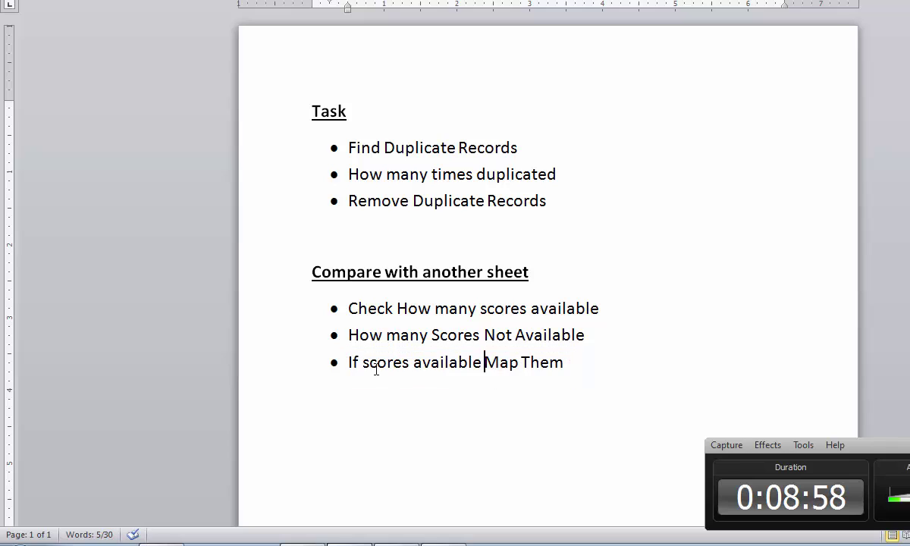
{"action": "left_click", "coordinate": [348, 363]}
{"action": "left_click_drag", "start_coordinate": [348, 363], "coordinate": [569, 367]}
{"action": "key", "text": "alt+Tab"}
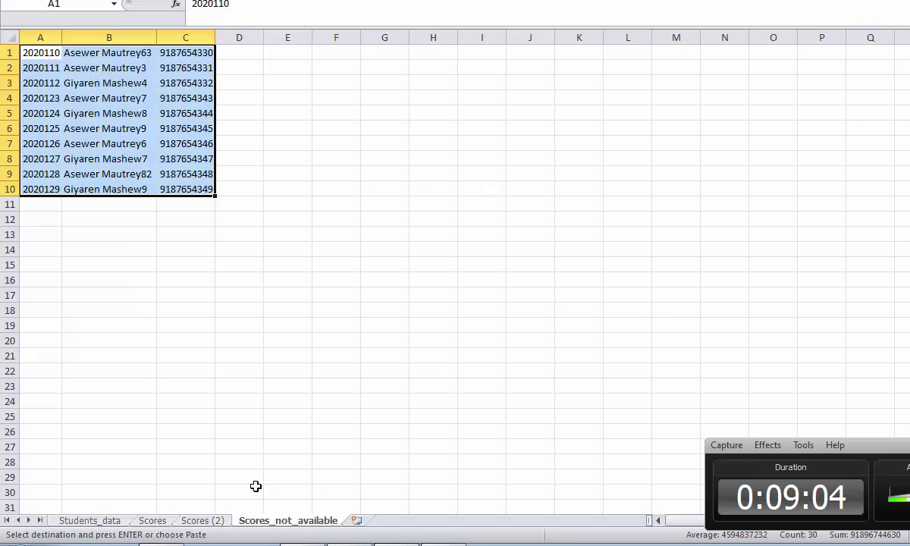
- Return from Scores_not_available to Students_data and cancel the pending copy
{"action": "left_click", "coordinate": [186, 491]}
{"action": "left_click", "coordinate": [122, 522]}
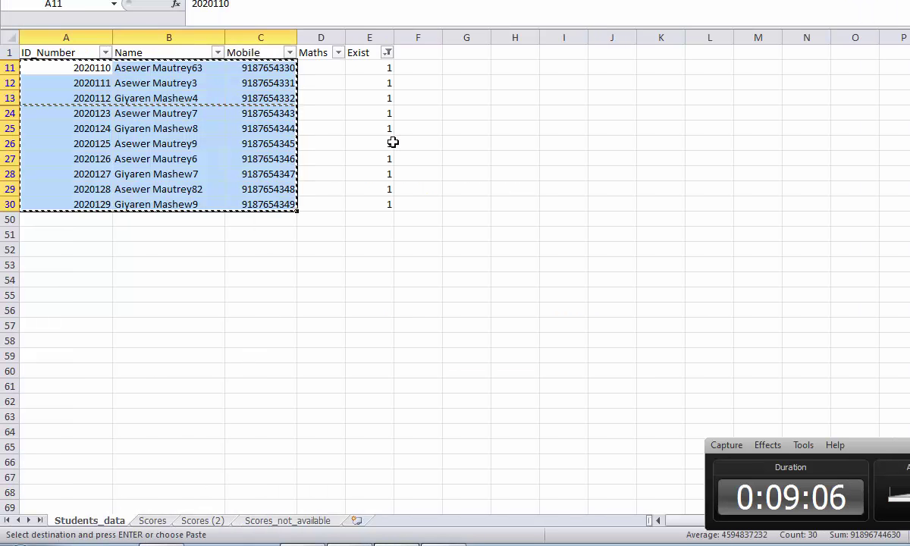
{"action": "left_click", "coordinate": [418, 204]}
{"action": "key", "text": "Escape"}
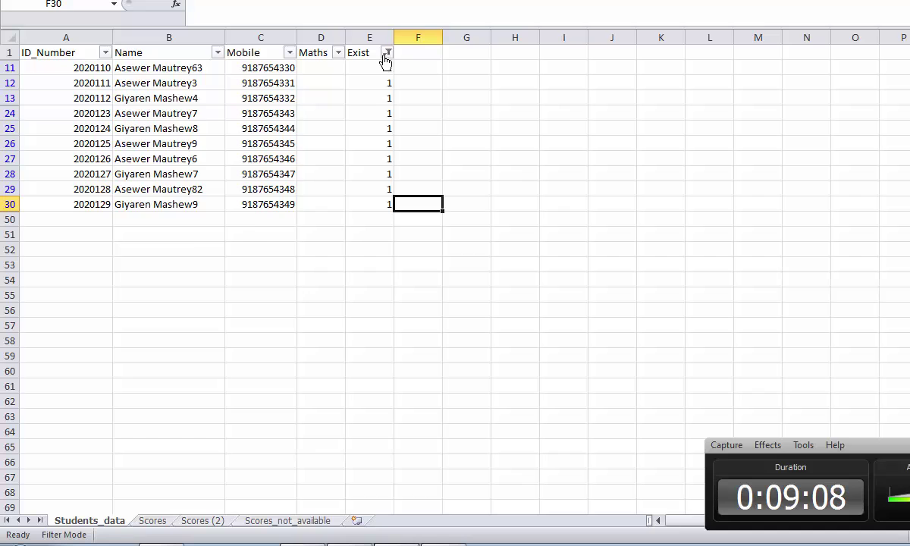
- Show all Exist values in the filter and select stray ID rows 31–32
{"action": "left_click", "coordinate": [384, 59]}
{"action": "left_click", "coordinate": [236, 192]}
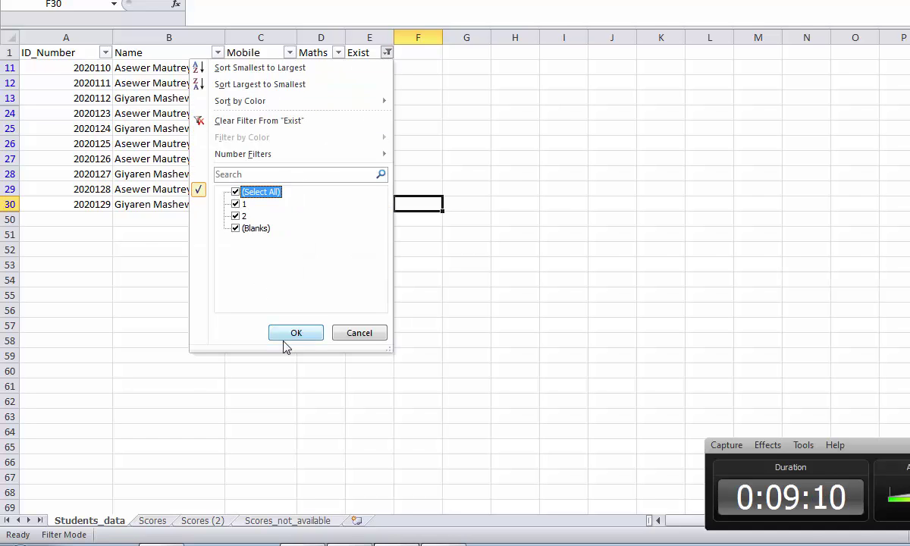
{"action": "left_click", "coordinate": [295, 333]}
{"action": "scroll", "coordinate": [413, 247], "scroll_direction": "down", "scroll_amount": 5}
{"action": "left_click", "coordinate": [285, 332]}
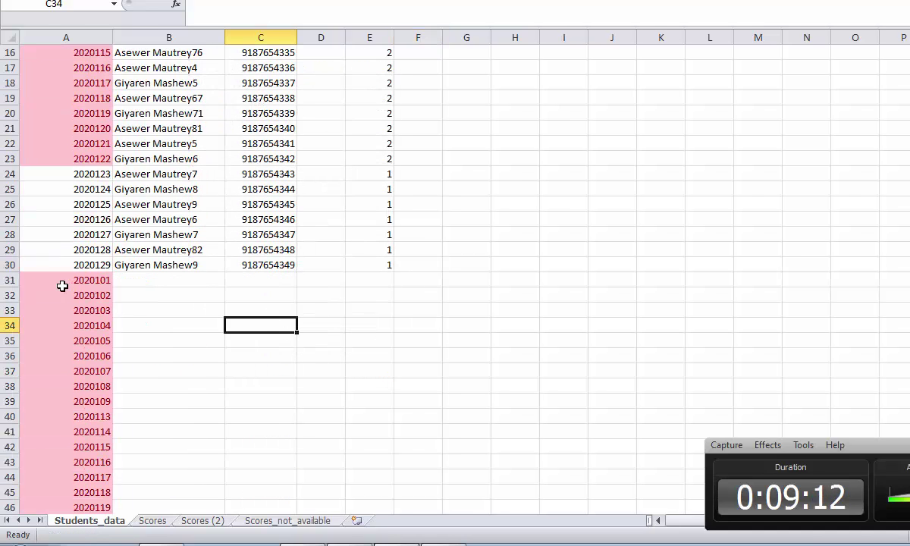
{"action": "left_click", "coordinate": [9, 280]}
{"action": "left_click_drag", "start_coordinate": [9, 280], "coordinate": [9, 293]}
{"action": "scroll", "coordinate": [125, 279], "scroll_direction": "up", "scroll_amount": 5}
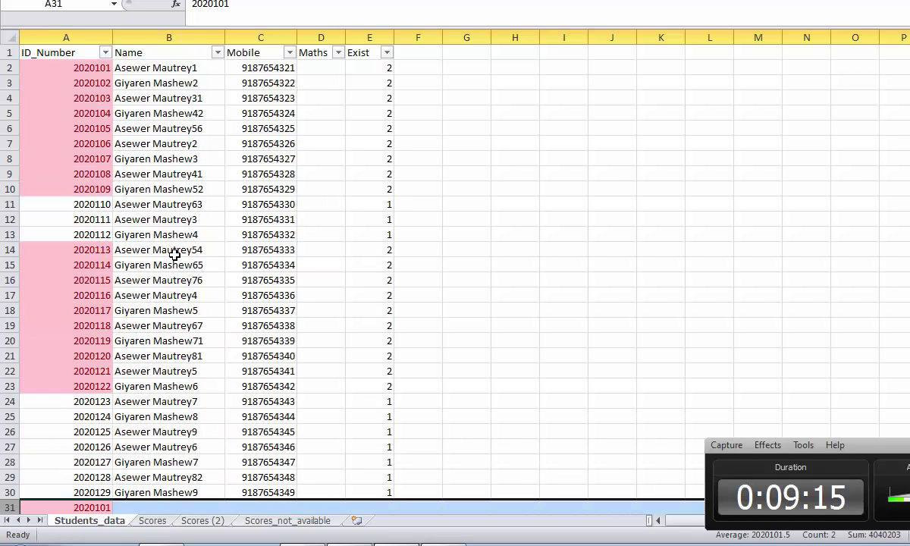
- Filter the Exist column to values 1 and 2 only, hiding blanks
{"action": "left_click", "coordinate": [387, 52]}
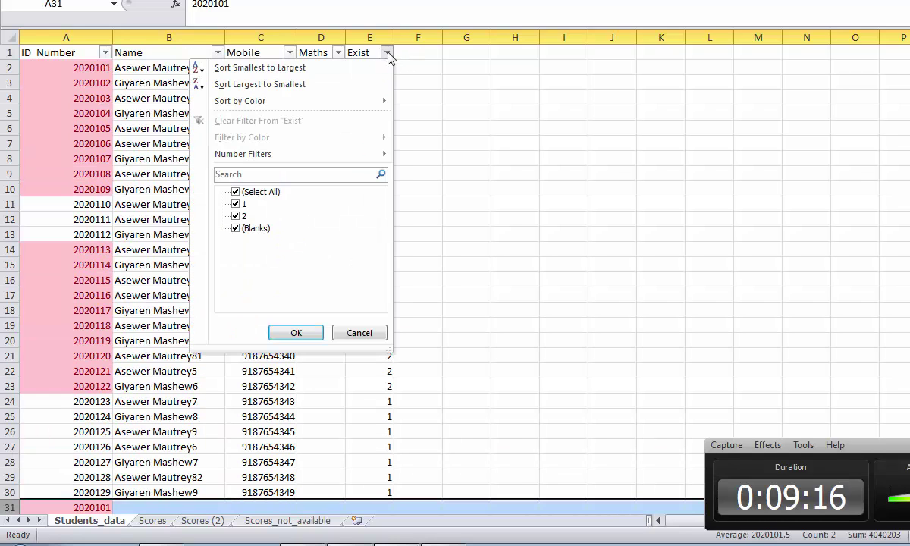
{"action": "left_click", "coordinate": [238, 216]}
{"action": "left_click", "coordinate": [238, 228]}
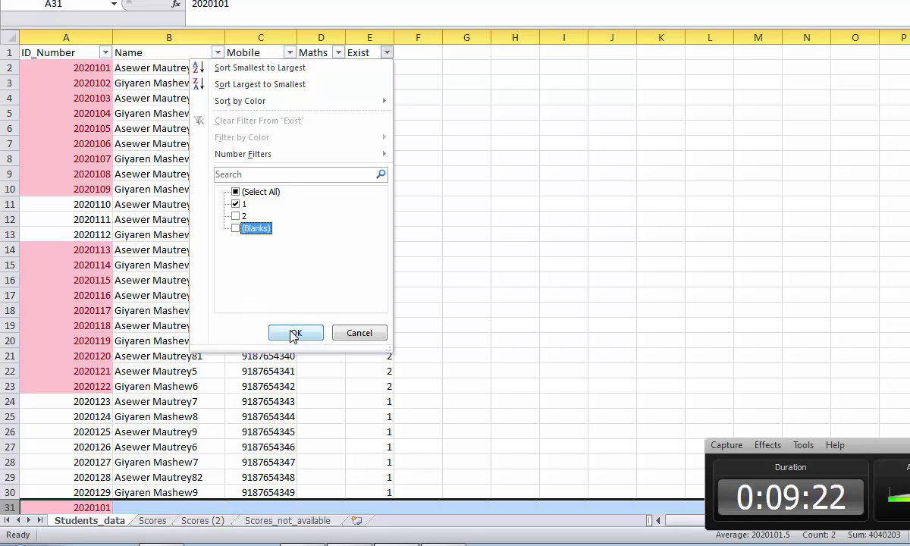
{"action": "left_click", "coordinate": [236, 217]}
{"action": "left_click", "coordinate": [294, 333]}
{"action": "left_click", "coordinate": [467, 280]}
{"action": "scroll", "coordinate": [39, 317], "scroll_direction": "down", "scroll_amount": 5}
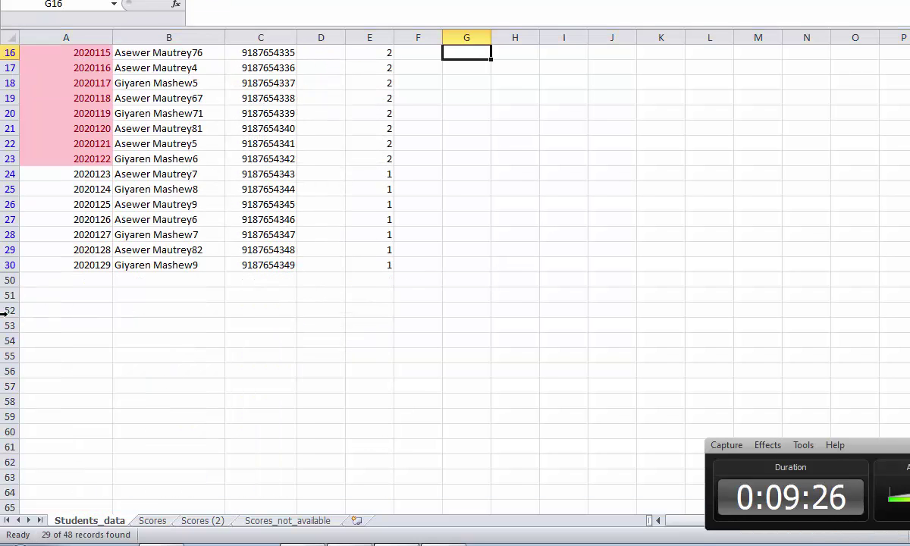
{"action": "scroll", "coordinate": [29, 290], "scroll_direction": "up", "scroll_amount": 5}
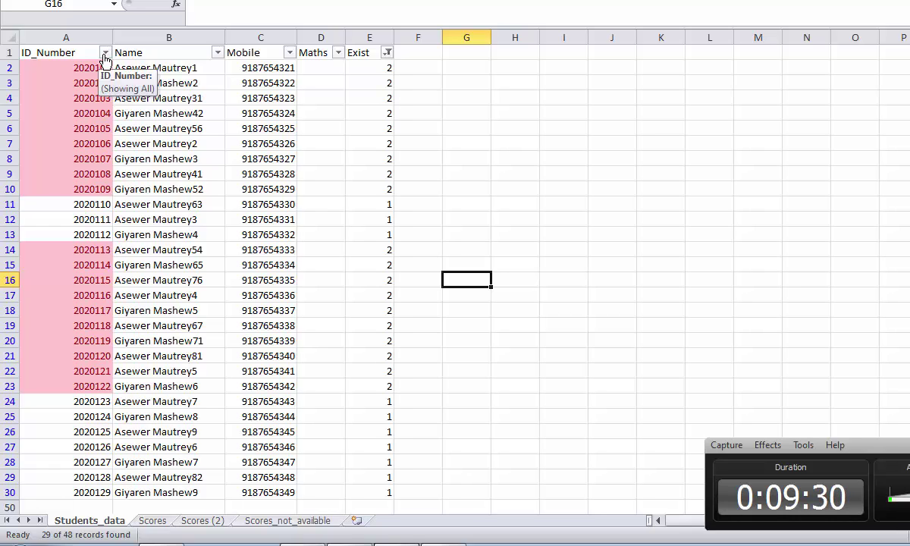
{"action": "left_click", "coordinate": [309, 68]}
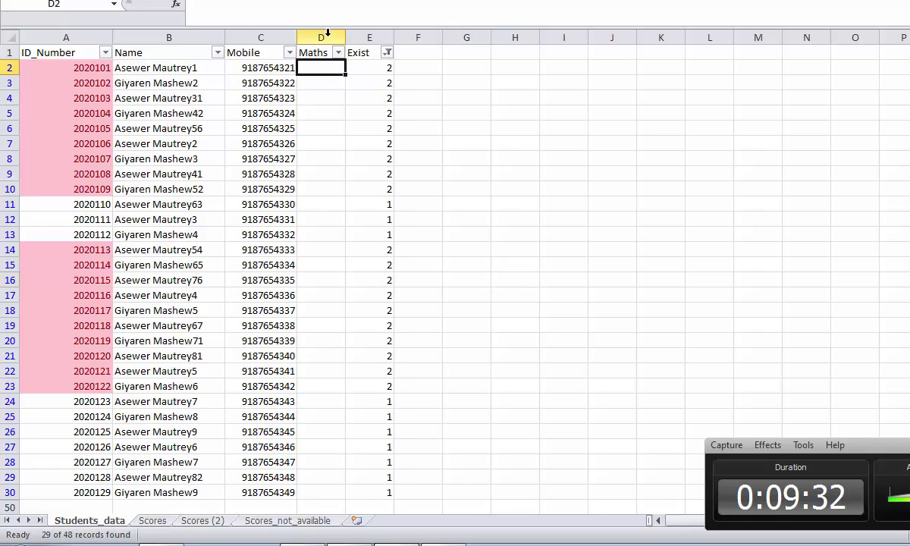
- Delete the old Maths and Exist columns D:E
{"action": "left_click", "coordinate": [327, 33]}
{"action": "right_click", "coordinate": [327, 34]}
{"action": "key", "text": "Escape"}
{"action": "left_click_drag", "start_coordinate": [324, 34], "coordinate": [383, 34]}
{"action": "right_click", "coordinate": [372, 34]}
{"action": "left_click", "coordinate": [410, 152]}
- Widen the new column D and head it 'Maths' in D1
{"action": "left_click", "coordinate": [334, 53]}
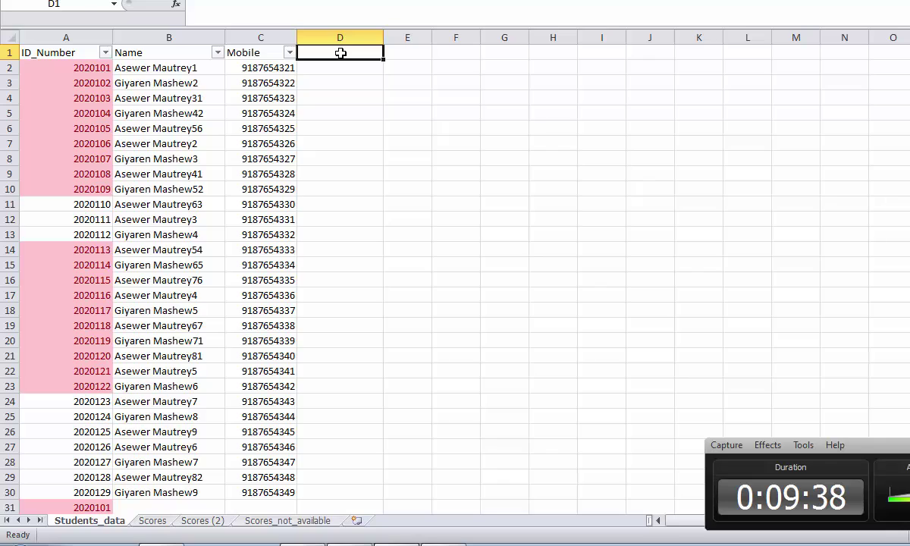
{"action": "type", "text": "Maths"}
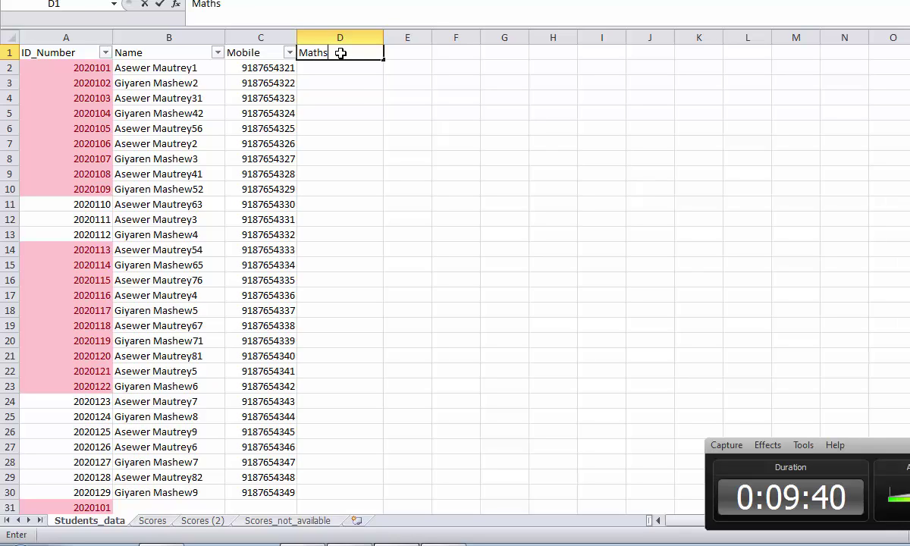
{"action": "left_click", "coordinate": [340, 96]}
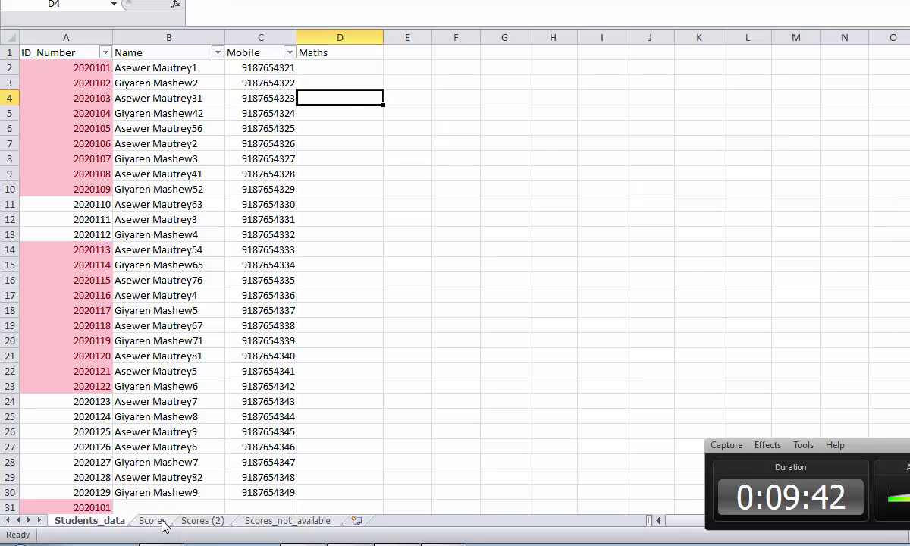
{"action": "left_click", "coordinate": [88, 66]}
{"action": "left_click", "coordinate": [164, 65]}
{"action": "left_click", "coordinate": [77, 66]}
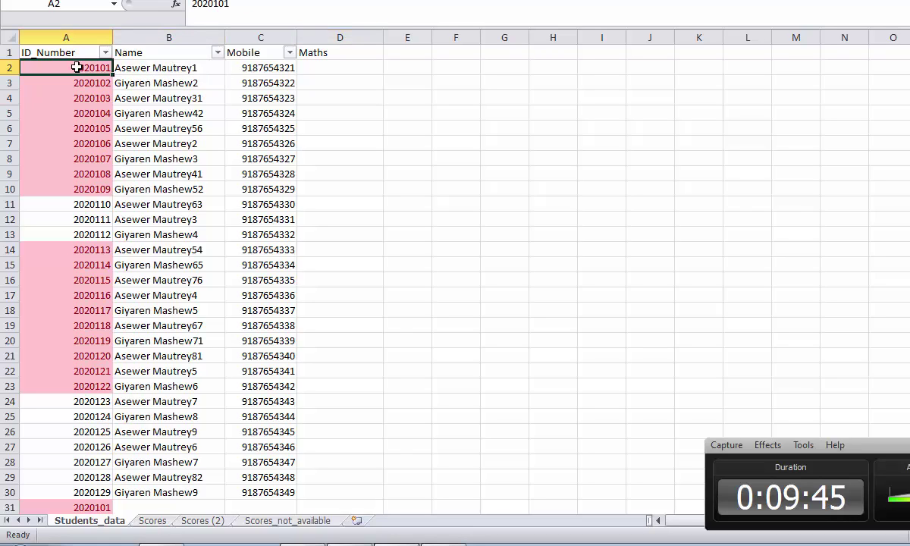
- Check the first ID's Maths score of 45 on the Scores sheet, then select D2
{"action": "left_click", "coordinate": [152, 521]}
{"action": "left_click", "coordinate": [60, 67]}
{"action": "left_click", "coordinate": [145, 66]}
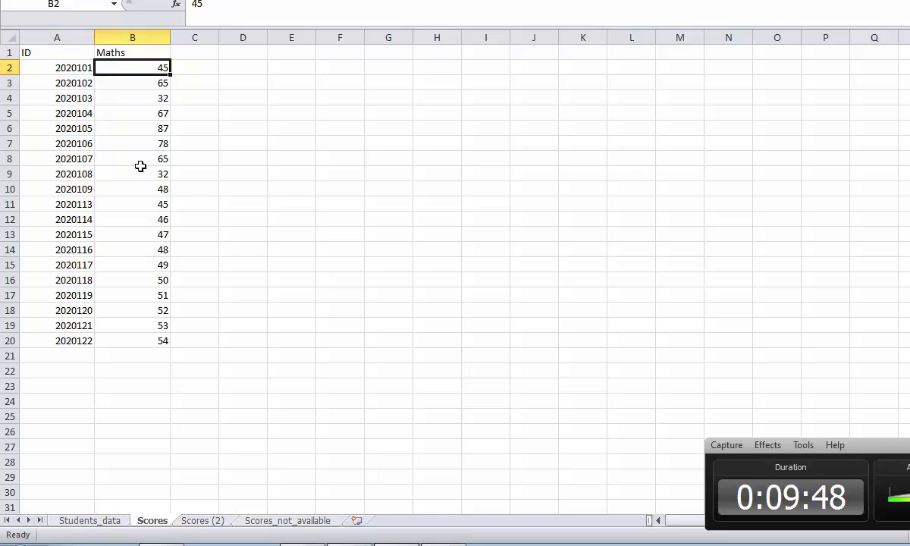
{"action": "left_click", "coordinate": [121, 520]}
{"action": "left_click", "coordinate": [325, 67]}
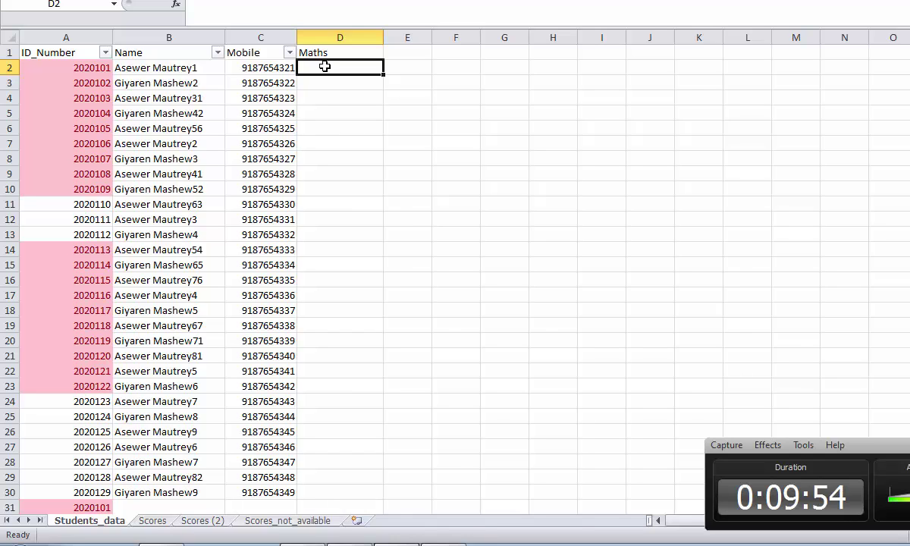
- Make the header and student rows taller and widen column D
{"action": "left_click", "coordinate": [10, 67]}
{"action": "left_click_drag", "start_coordinate": [10, 55], "coordinate": [14, 492]}
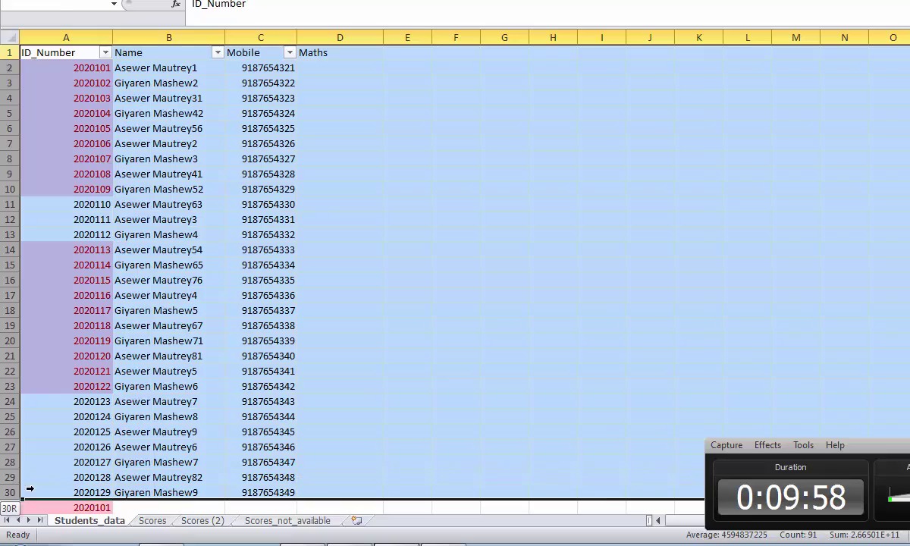
{"action": "left_click_drag", "start_coordinate": [13, 76], "coordinate": [13, 88]}
{"action": "left_click_drag", "start_coordinate": [317, 118], "coordinate": [347, 119]}
- Begin D2's formula as =vlookup(A2,Scores!A1:B20, using A2 and the Scores range
{"action": "left_click", "coordinate": [280, 162]}
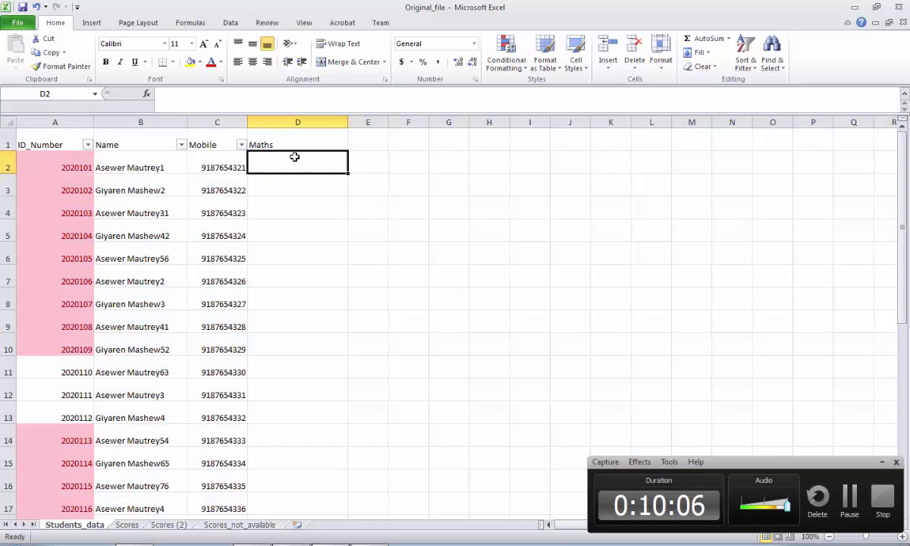
{"action": "type", "text": "="}
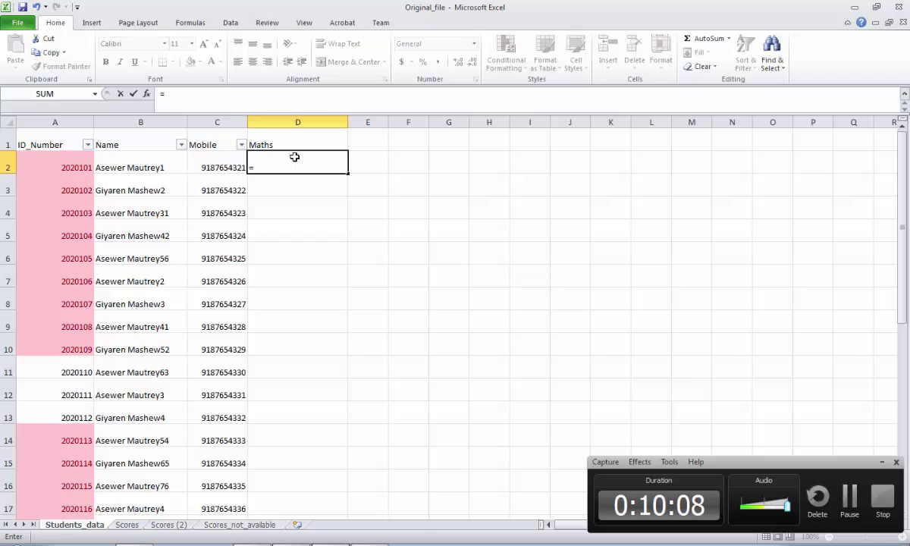
{"action": "type", "text": "vloo"}
{"action": "type", "text": "kup("}
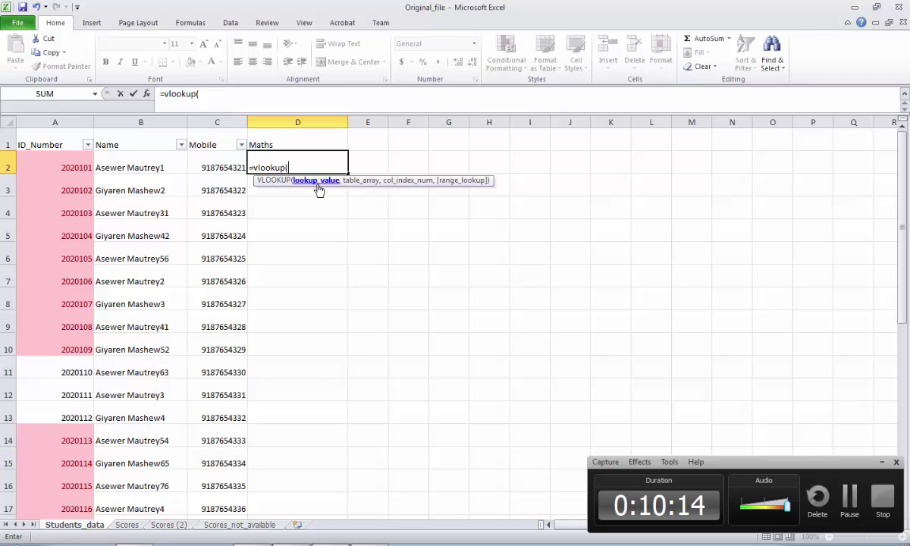
{"action": "left_click", "coordinate": [66, 164]}
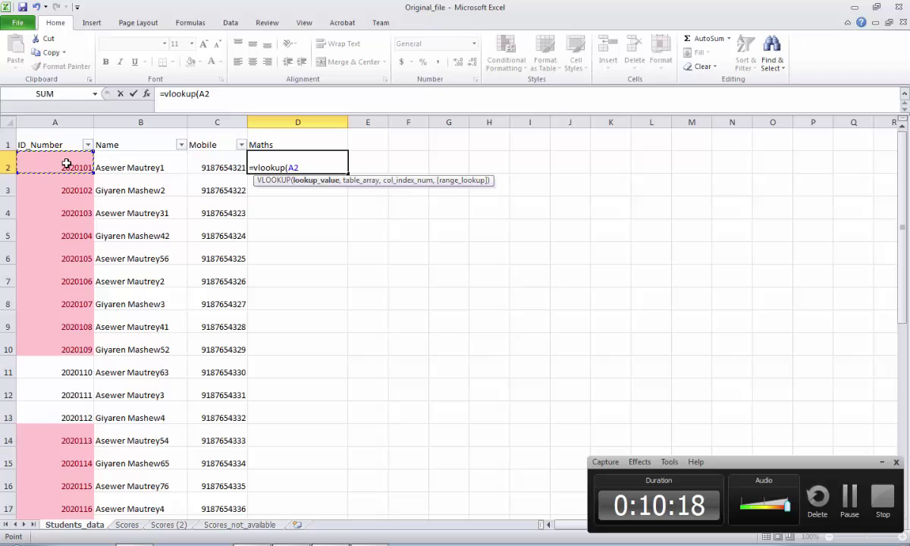
{"action": "type", "text": ","}
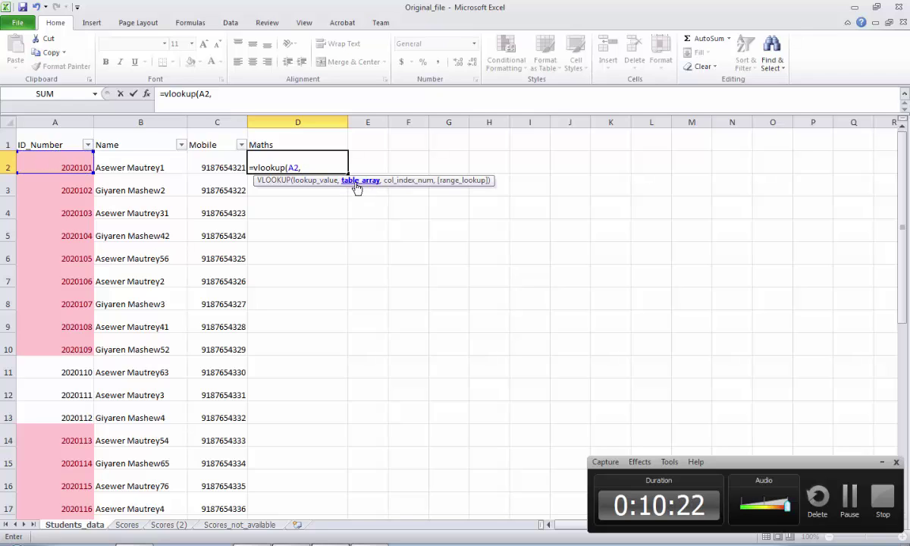
{"action": "left_click", "coordinate": [127, 524]}
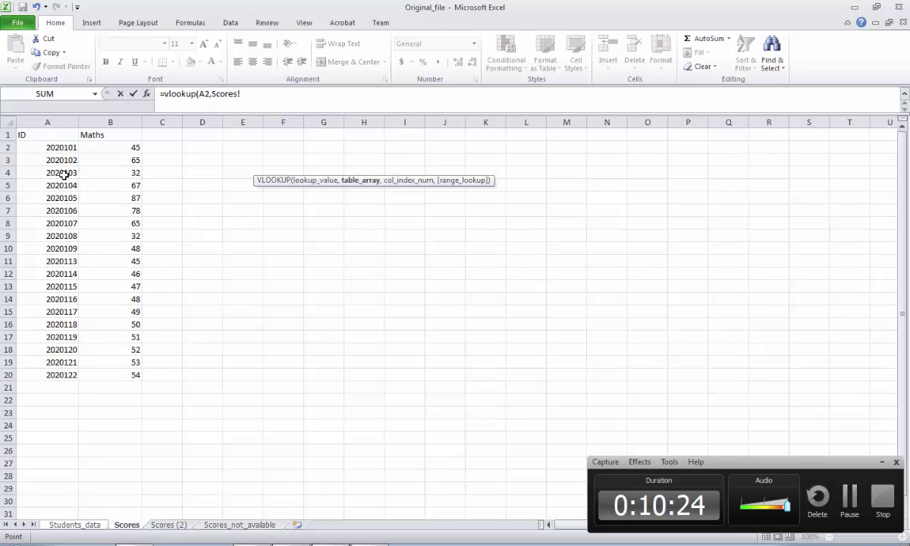
{"action": "left_click_drag", "start_coordinate": [57, 134], "coordinate": [130, 375]}
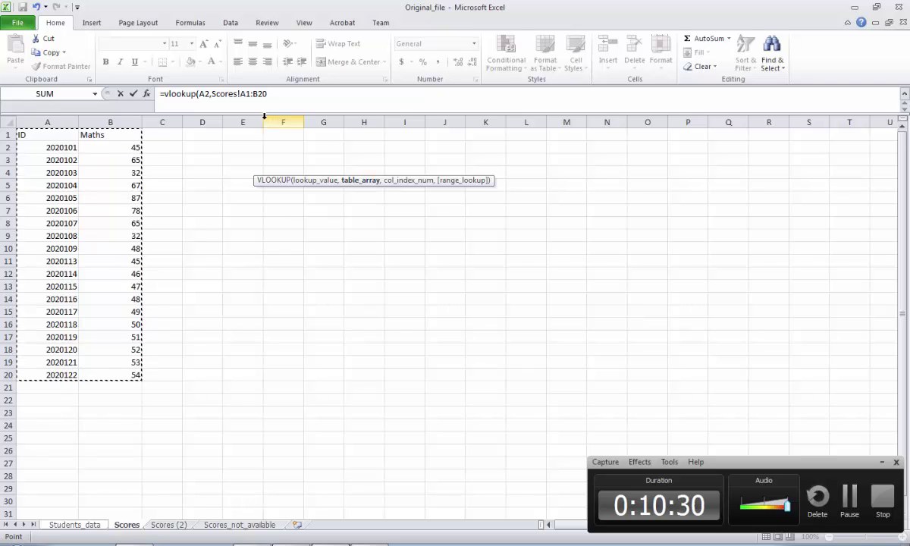
{"action": "left_click", "coordinate": [275, 95]}
- Complete D2 as =VLOOKUP(A2,Scores!A1:B20,2,FALSE), returning 45 for the first student
{"action": "type", "text": ","}
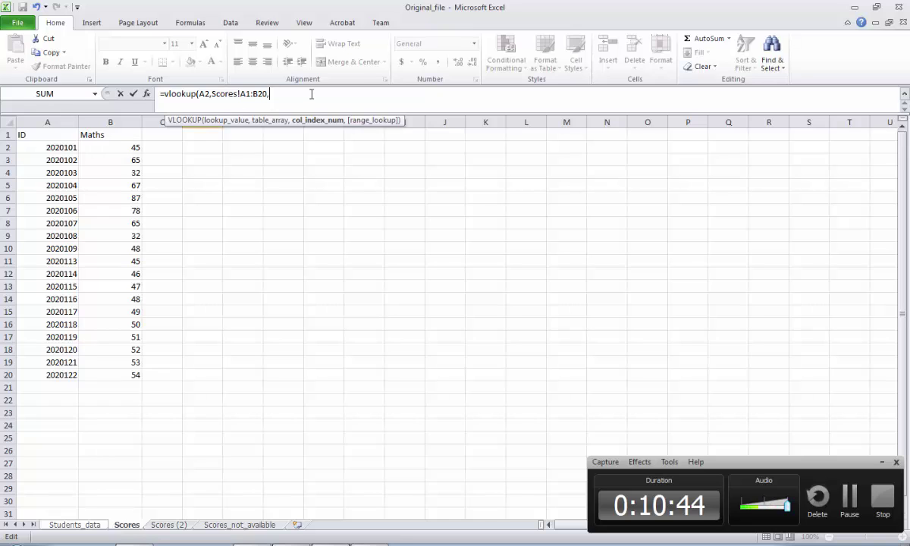
{"action": "type", "text": "2,"}
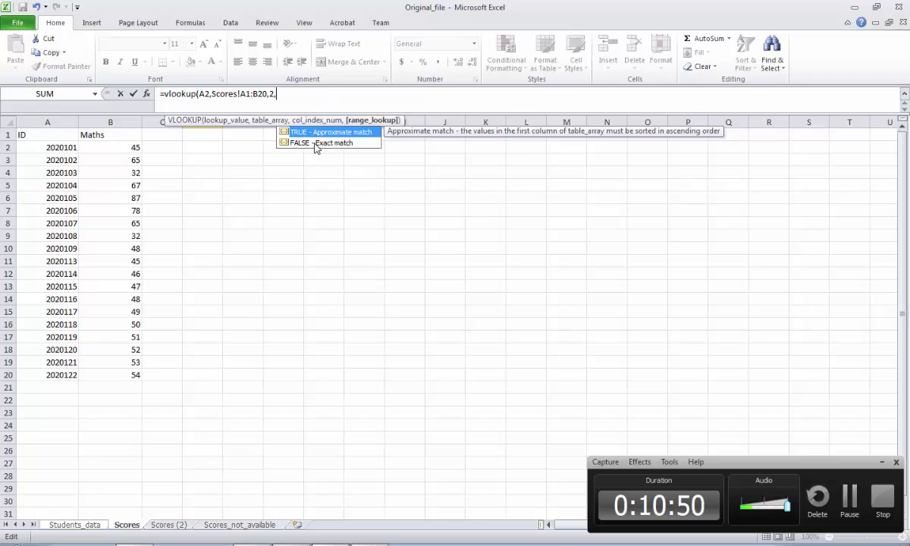
{"action": "type", "text": "False)"}
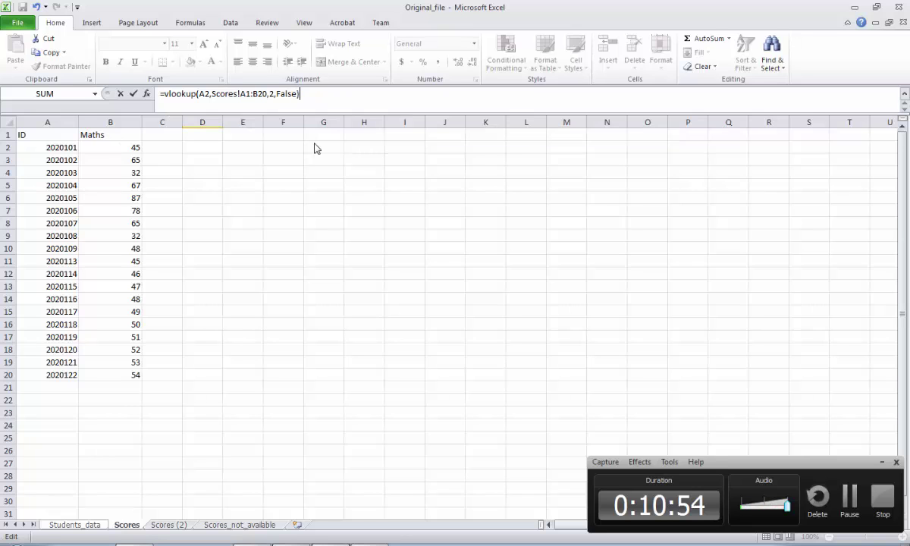
{"action": "key", "text": "Return"}
{"action": "left_click", "coordinate": [273, 159]}
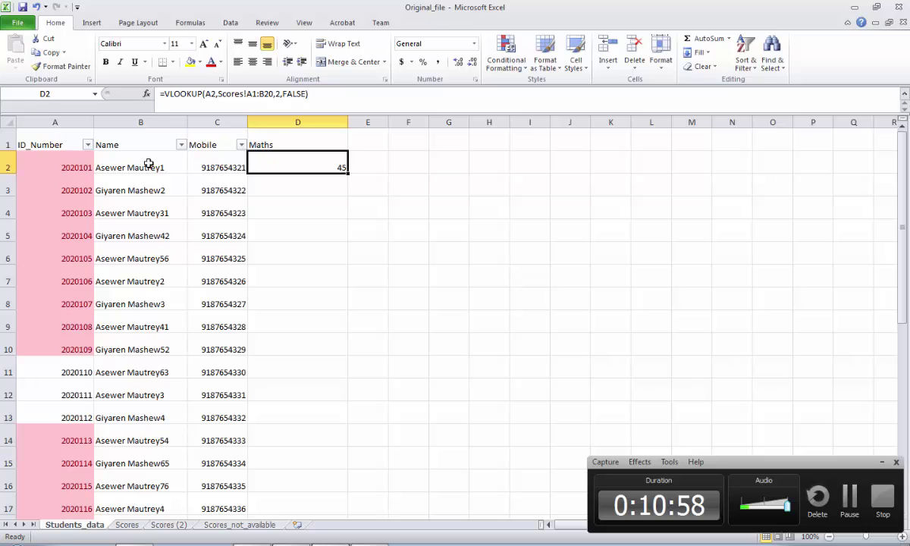
{"action": "left_click", "coordinate": [57, 166]}
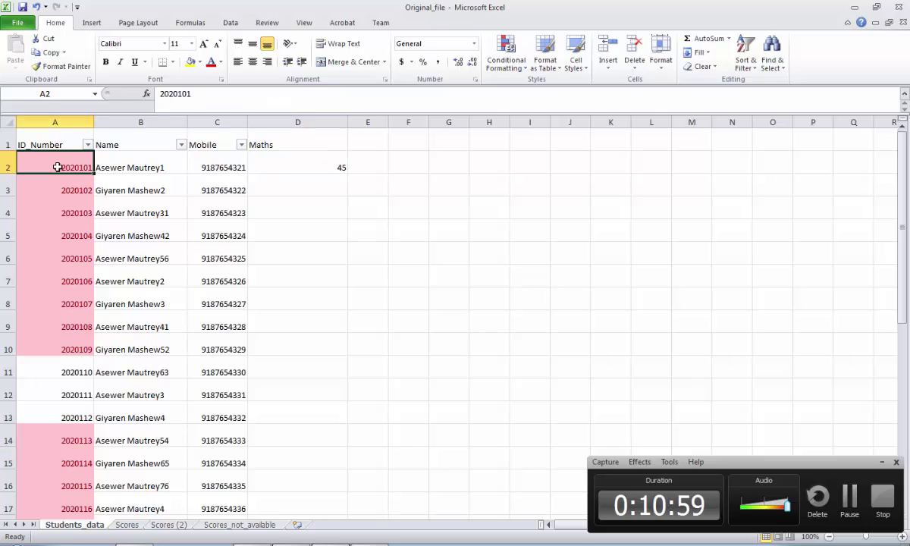
- Fill D2's lookup formula down column D to row 30
{"action": "left_click", "coordinate": [298, 169]}
{"action": "left_click", "coordinate": [129, 525]}
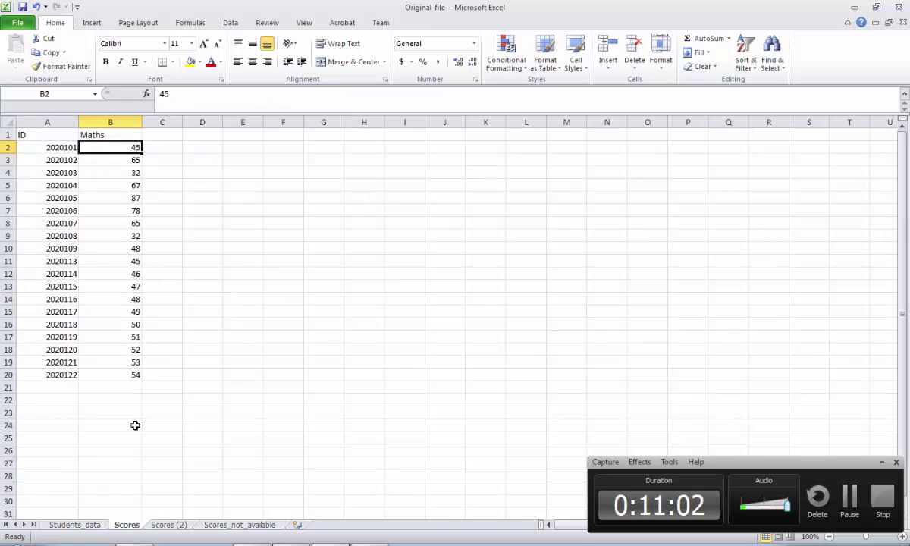
{"action": "left_click", "coordinate": [80, 525]}
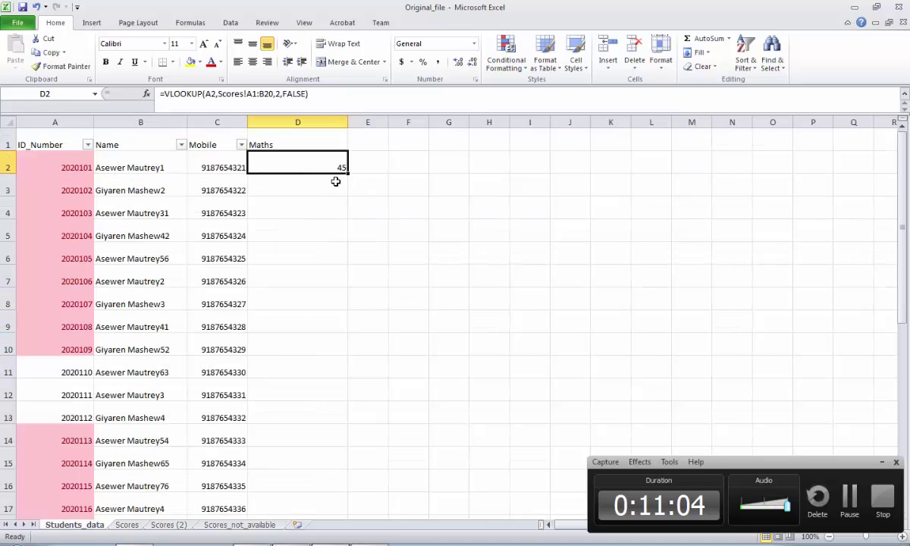
{"action": "left_click_drag", "start_coordinate": [346, 219], "coordinate": [334, 362]}
{"action": "scroll", "coordinate": [342, 320], "scroll_direction": "up", "scroll_amount": 5}
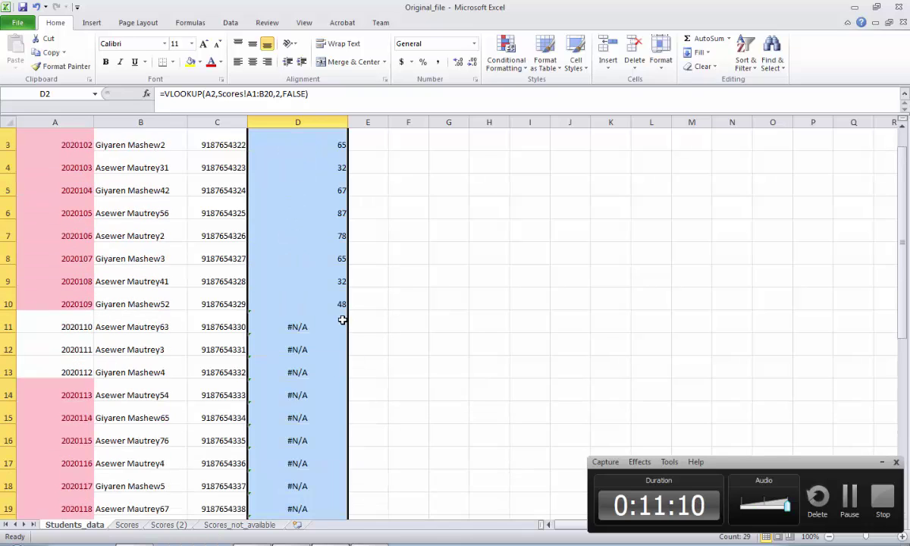
{"action": "scroll", "coordinate": [342, 320], "scroll_direction": "up", "scroll_amount": 2}
{"action": "scroll", "coordinate": [342, 320], "scroll_direction": "down", "scroll_amount": 5}
{"action": "scroll", "coordinate": [342, 320], "scroll_direction": "up", "scroll_amount": 5}
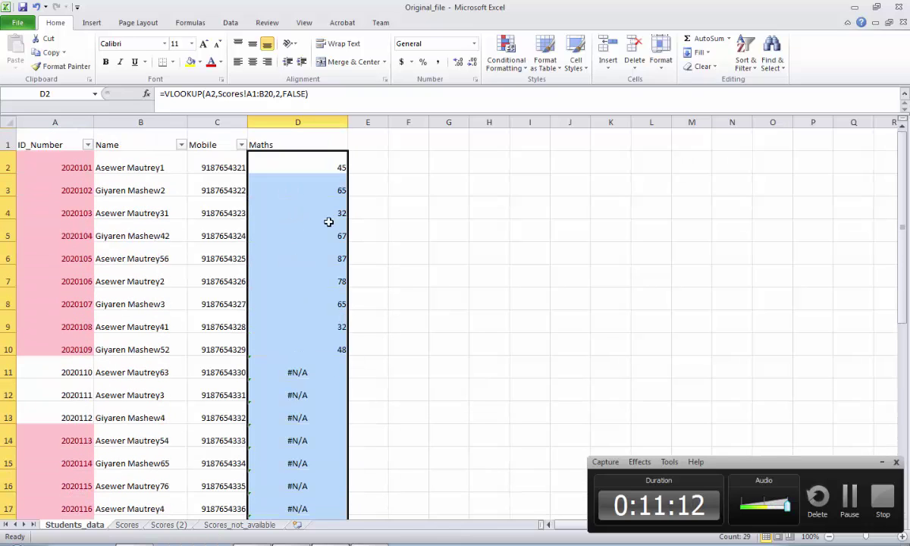
{"action": "scroll", "coordinate": [297, 309], "scroll_direction": "down", "scroll_amount": 3}
{"action": "scroll", "coordinate": [295, 309], "scroll_direction": "up", "scroll_amount": 3}
- Compare formulas in D2, D3 and D13 to see the shifted Scores range, then select column D
{"action": "left_click", "coordinate": [322, 157]}
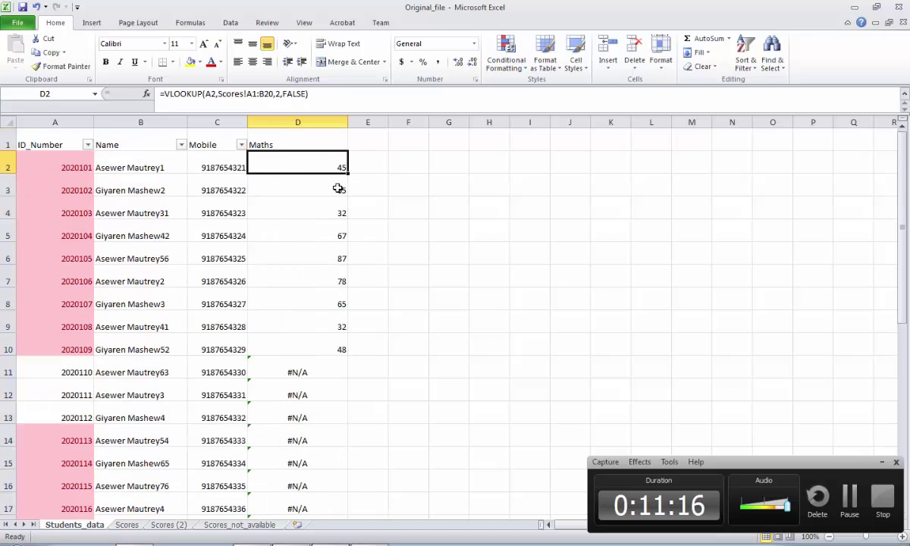
{"action": "left_click", "coordinate": [332, 190]}
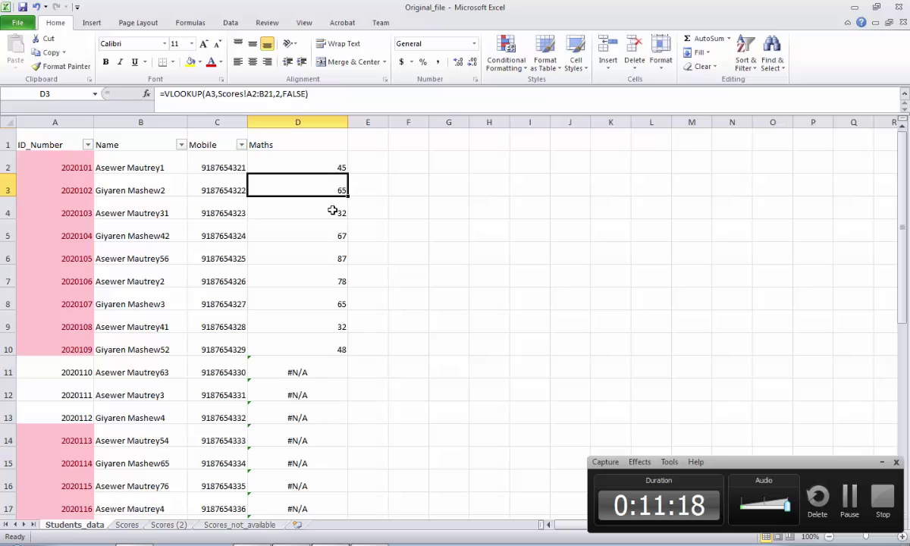
{"action": "left_click", "coordinate": [330, 413]}
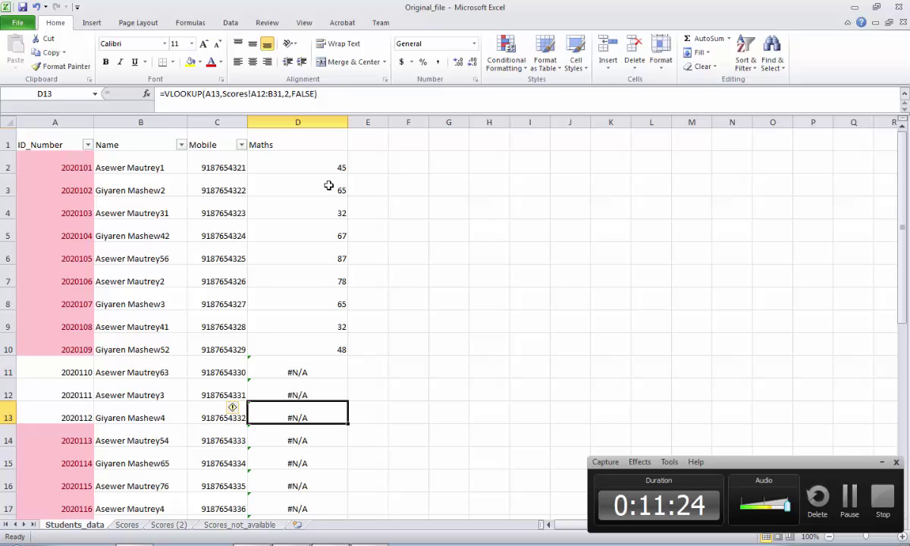
{"action": "left_click", "coordinate": [329, 162]}
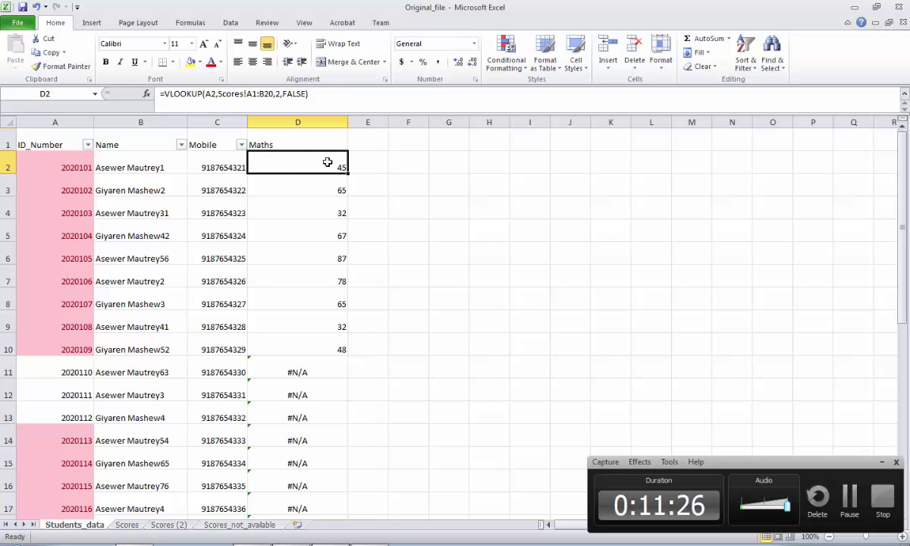
{"action": "left_click", "coordinate": [325, 186]}
{"action": "left_click", "coordinate": [324, 161]}
{"action": "left_click", "coordinate": [319, 191]}
{"action": "left_click", "coordinate": [311, 160]}
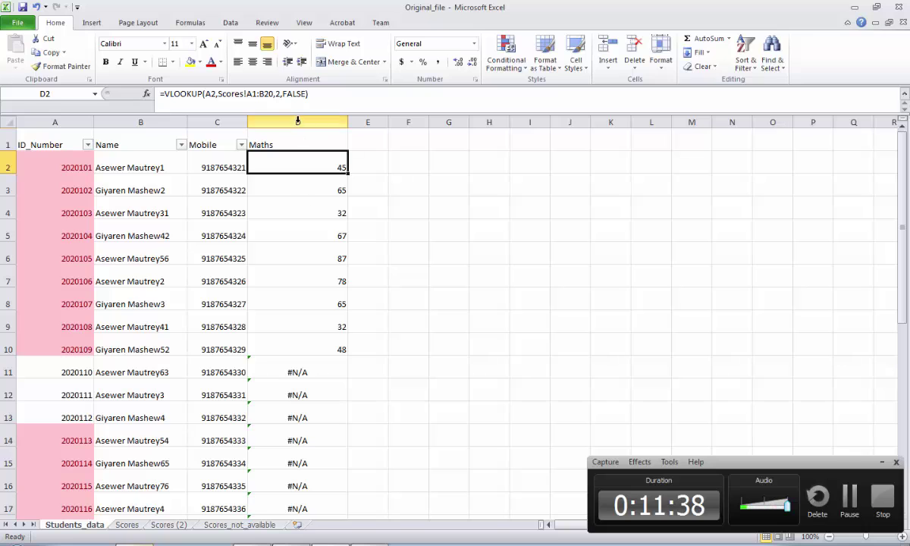
{"action": "left_click", "coordinate": [297, 121]}
{"action": "right_click", "coordinate": [297, 121]}
- Delete column D, widen the replacement, and head it 'Maths'
{"action": "left_click", "coordinate": [326, 208]}
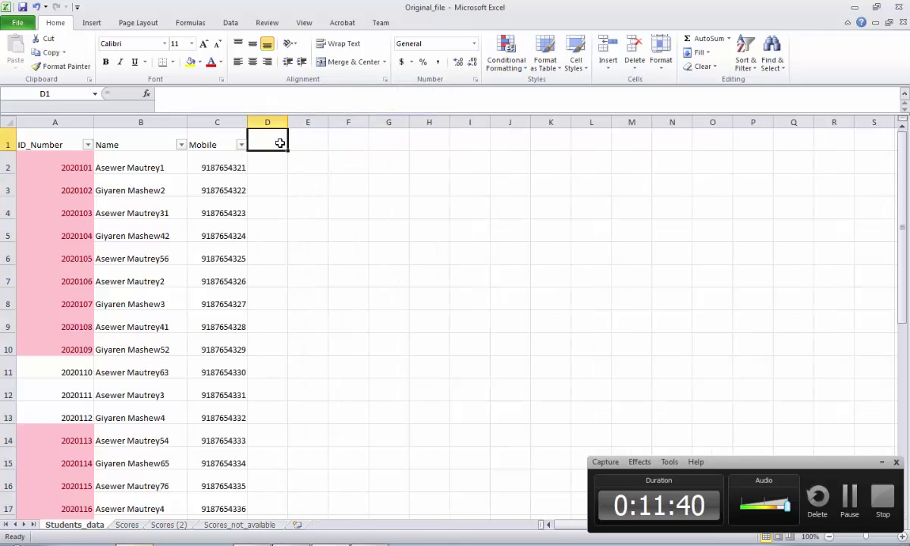
{"action": "left_click_drag", "start_coordinate": [287, 117], "coordinate": [386, 119]}
{"action": "type", "text": "Maths"}
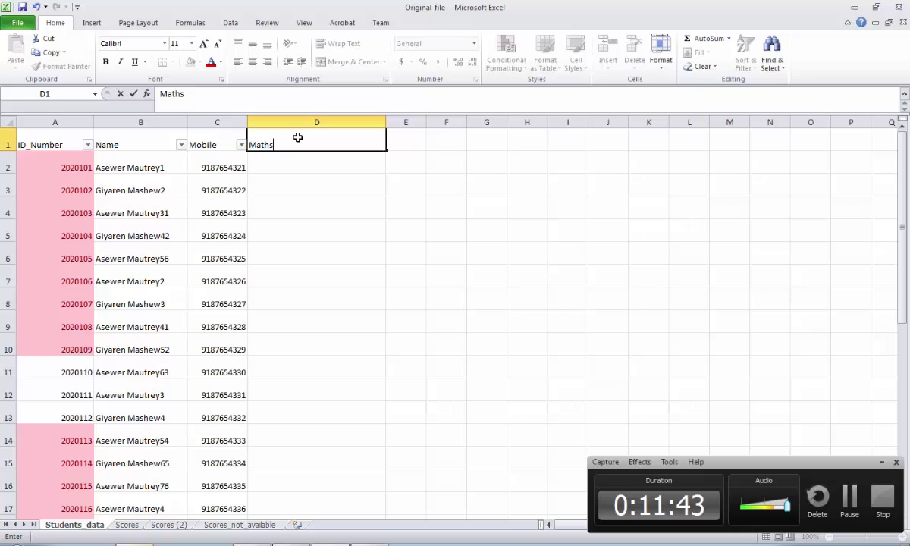
{"action": "key", "text": "Return"}
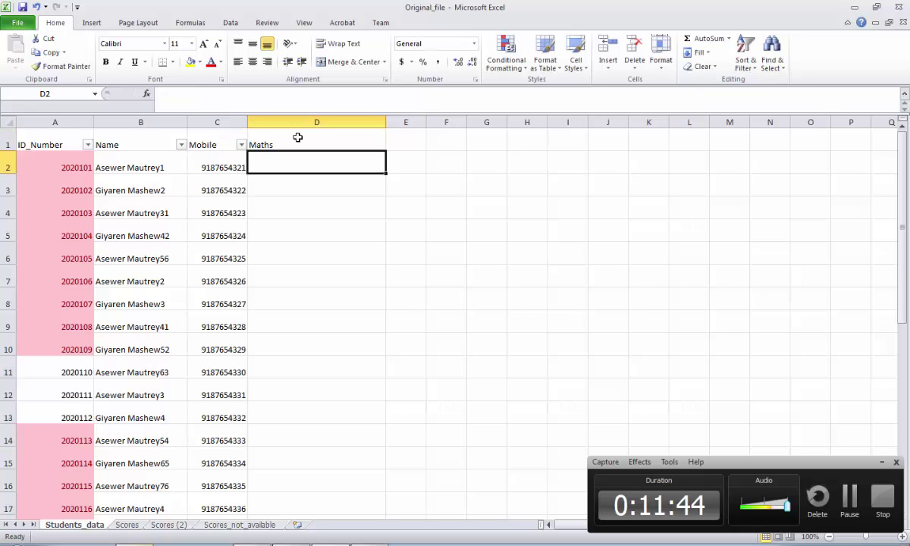
- Start D2's formula as =Vlookup(A2, using the ID in A2
{"action": "type", "text": "=Vl"}
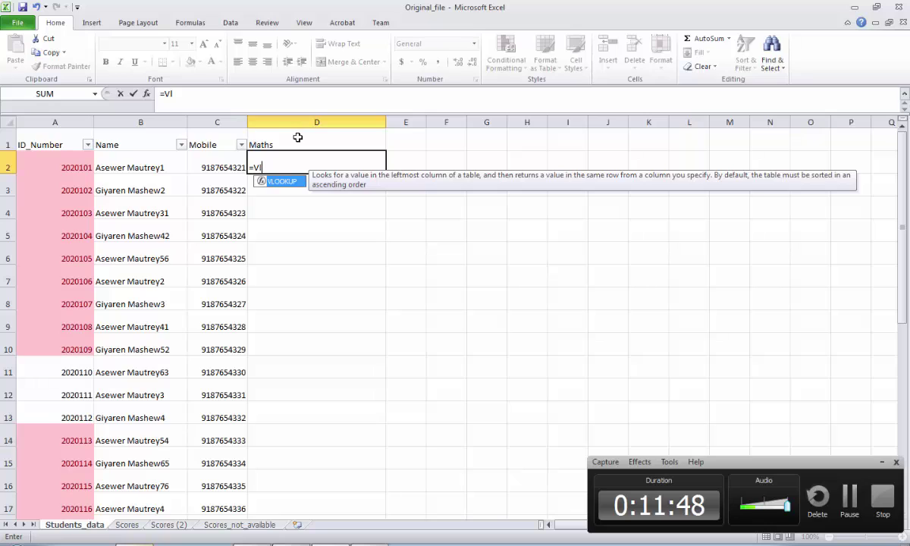
{"action": "key", "text": "Return"}
{"action": "key", "text": "Up"}
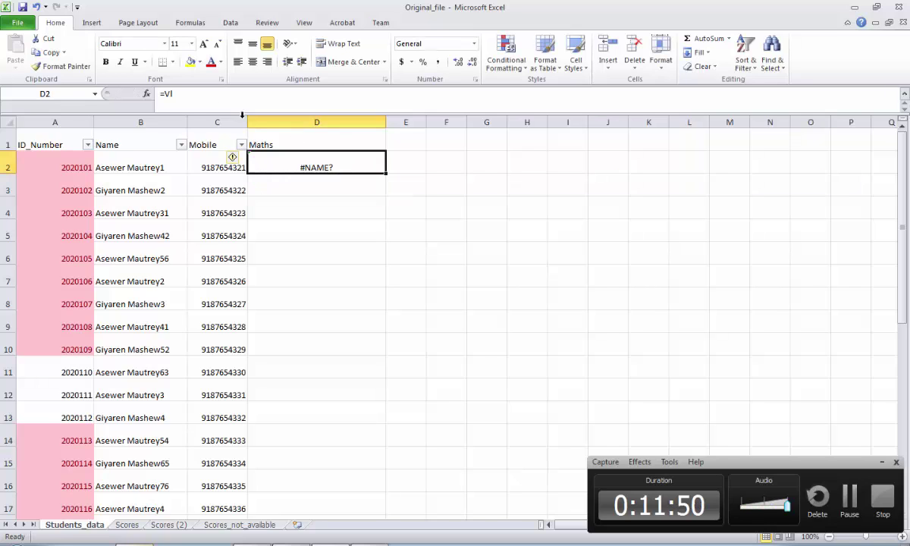
{"action": "left_click", "coordinate": [168, 94]}
{"action": "type", "text": "ookup("}
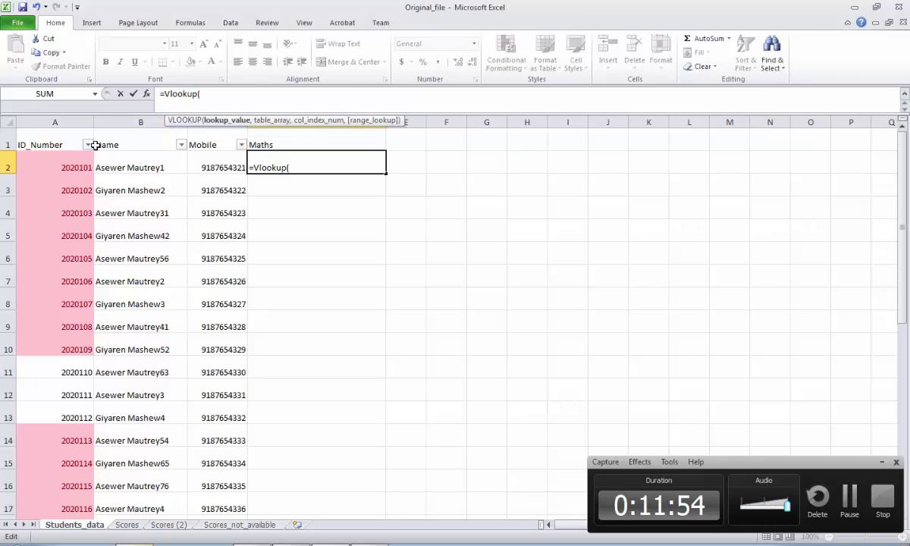
{"action": "left_click", "coordinate": [76, 161]}
{"action": "type", "text": ","}
- Finish the lookup over whole columns Scores!A:B with column 2 and exact match
{"action": "left_click", "coordinate": [123, 527]}
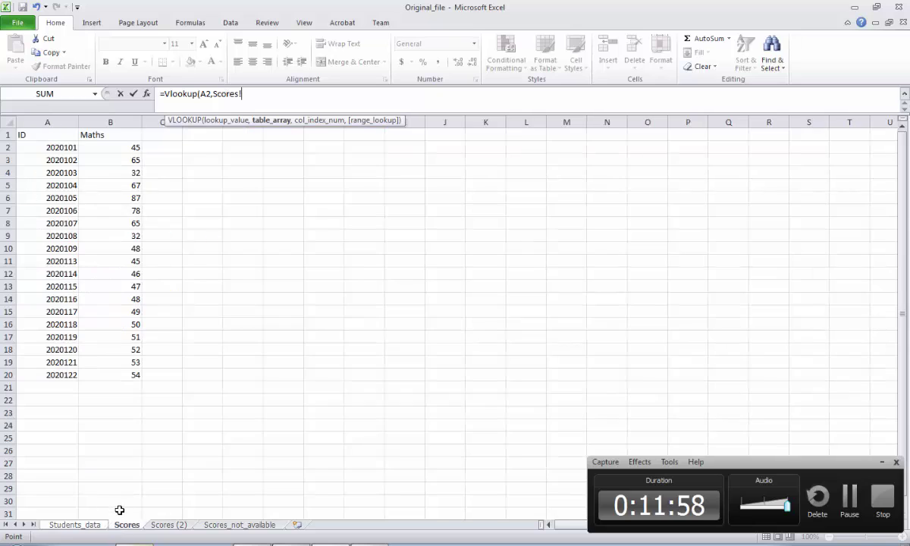
{"action": "left_click", "coordinate": [47, 122]}
{"action": "left_click_drag", "start_coordinate": [109, 122], "coordinate": [110, 122]}
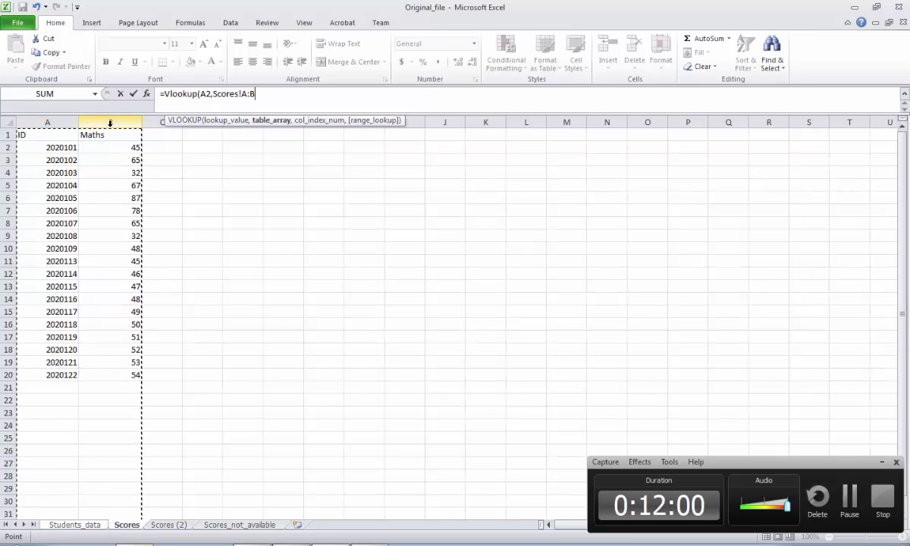
{"action": "left_click", "coordinate": [269, 98]}
{"action": "type", "text": ","}
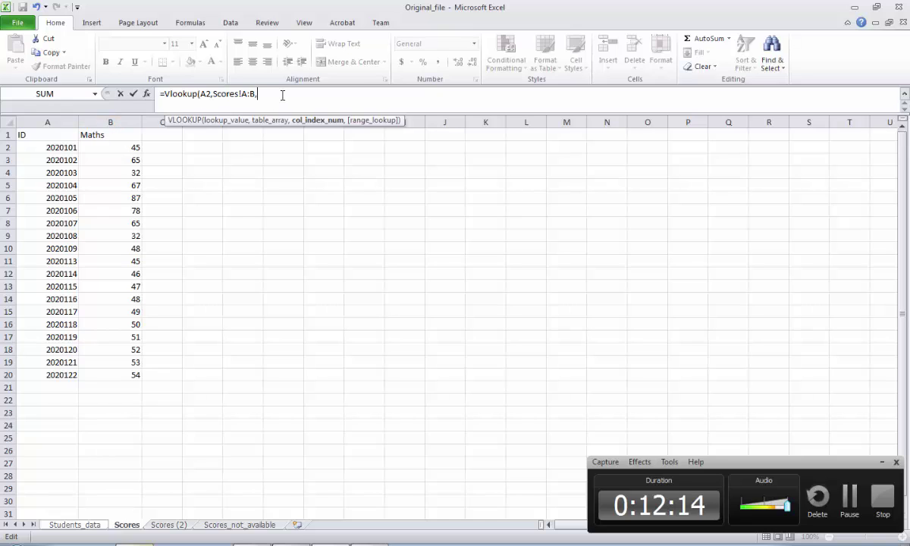
{"action": "type", "text": "2,"}
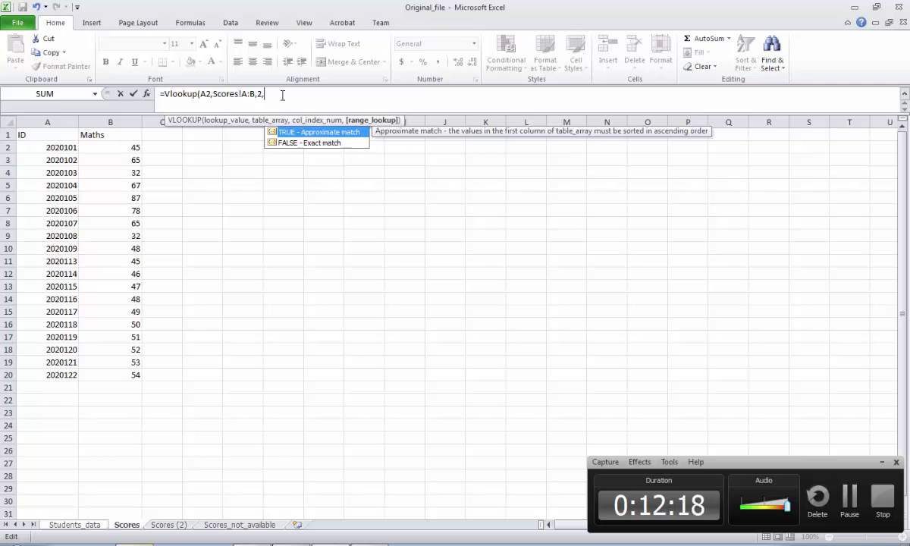
{"action": "type", "text": "False)"}
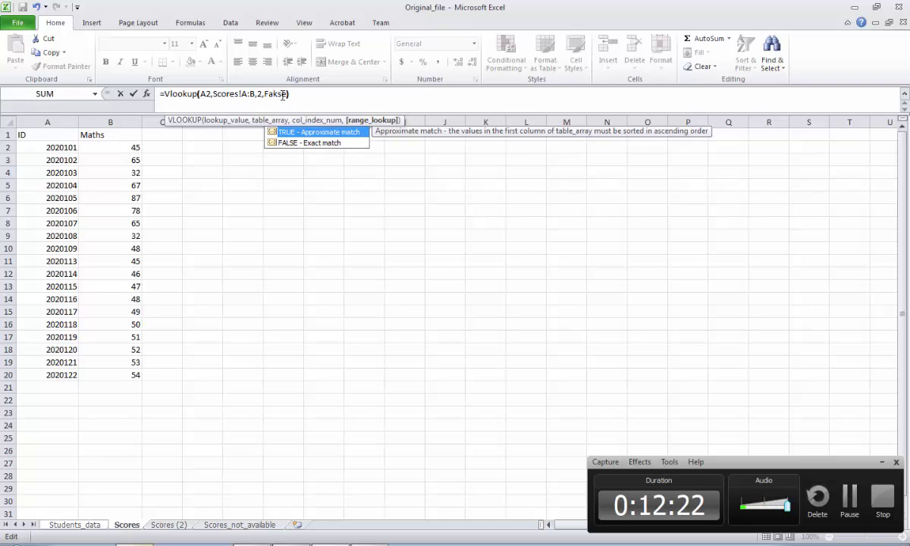
{"action": "key", "text": "Return"}
- Correct the 'Fakse' typo to FALSE so D2 shows 45 instead of #NAME?
{"action": "left_click", "coordinate": [326, 168]}
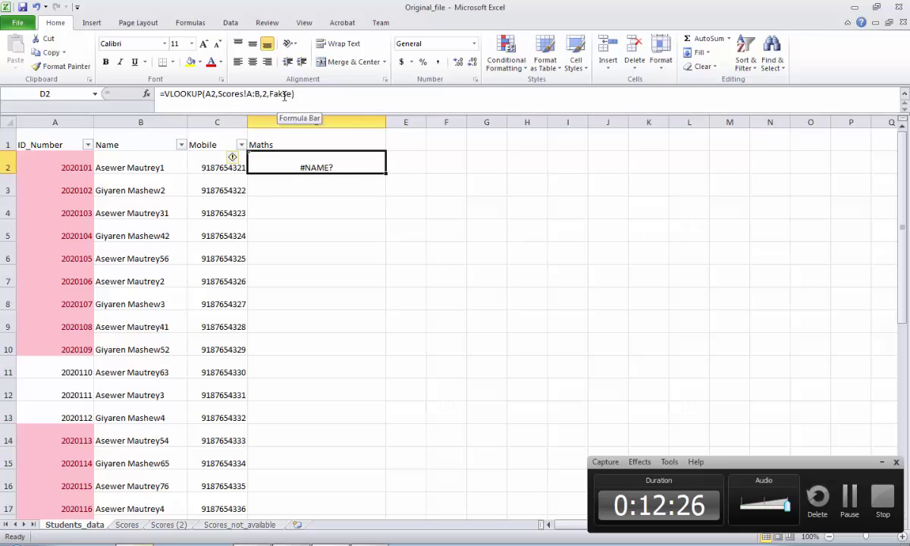
{"action": "left_click", "coordinate": [280, 94]}
{"action": "key", "text": "BackSpace"}
{"action": "type", "text": "l"}
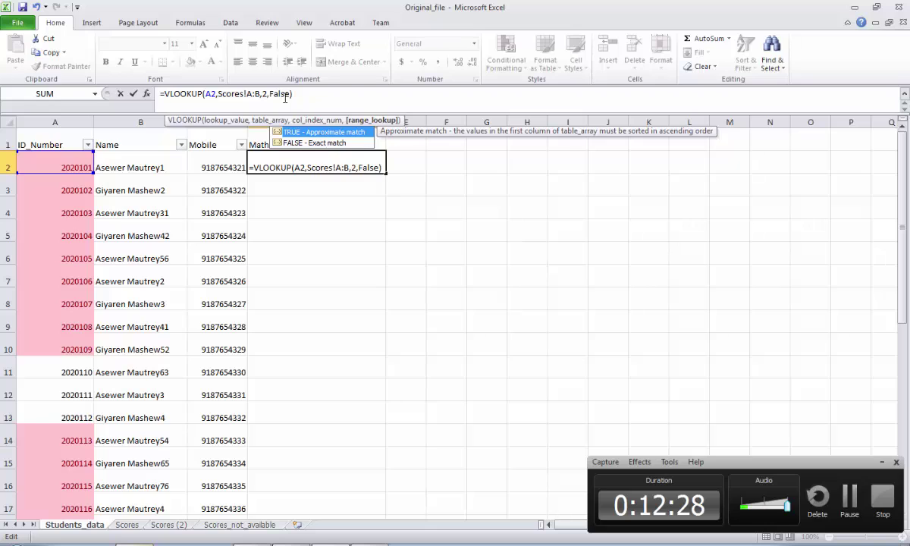
{"action": "key", "text": "Return"}
{"action": "left_click", "coordinate": [336, 162]}
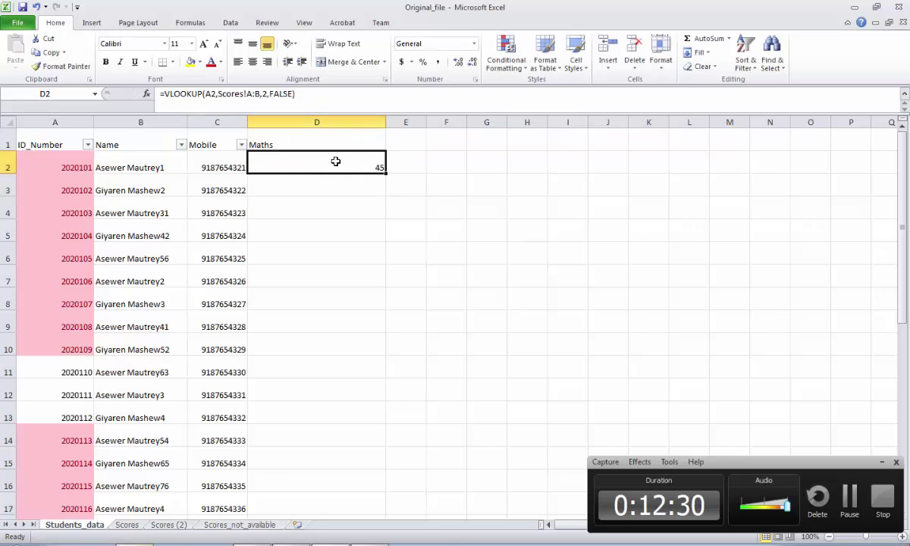
{"action": "left_click_drag", "start_coordinate": [381, 172], "coordinate": [396, 441]}
{"action": "scroll", "coordinate": [439, 402], "scroll_direction": "up", "scroll_amount": 5}
{"action": "scroll", "coordinate": [439, 402], "scroll_direction": "down", "scroll_amount": 2}
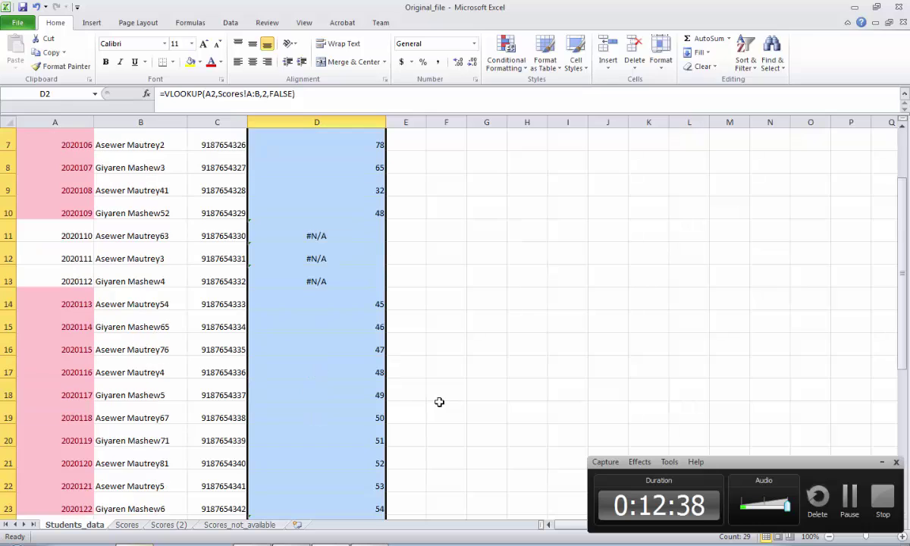
{"action": "left_click", "coordinate": [311, 237]}
{"action": "left_click", "coordinate": [303, 260]}
{"action": "left_click", "coordinate": [305, 282]}
{"action": "scroll", "coordinate": [345, 405], "scroll_direction": "up", "scroll_amount": 2}
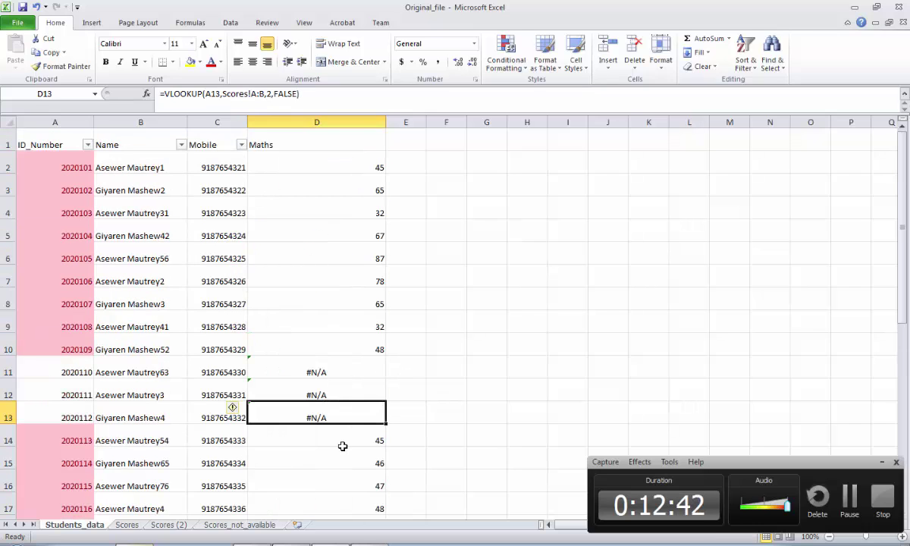
{"action": "scroll", "coordinate": [343, 446], "scroll_direction": "down", "scroll_amount": 5}
{"action": "scroll", "coordinate": [342, 446], "scroll_direction": "up", "scroll_amount": 5}
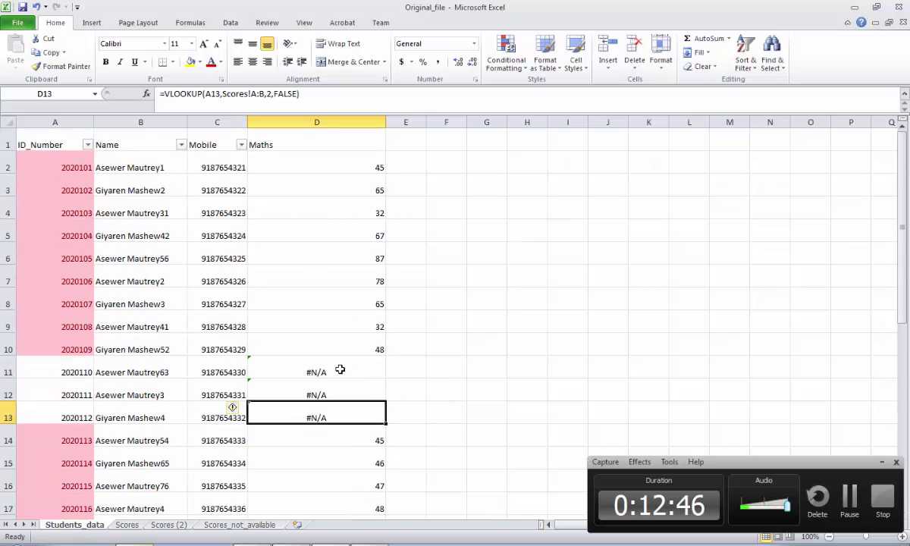
{"action": "left_click_drag", "start_coordinate": [337, 377], "coordinate": [311, 418]}
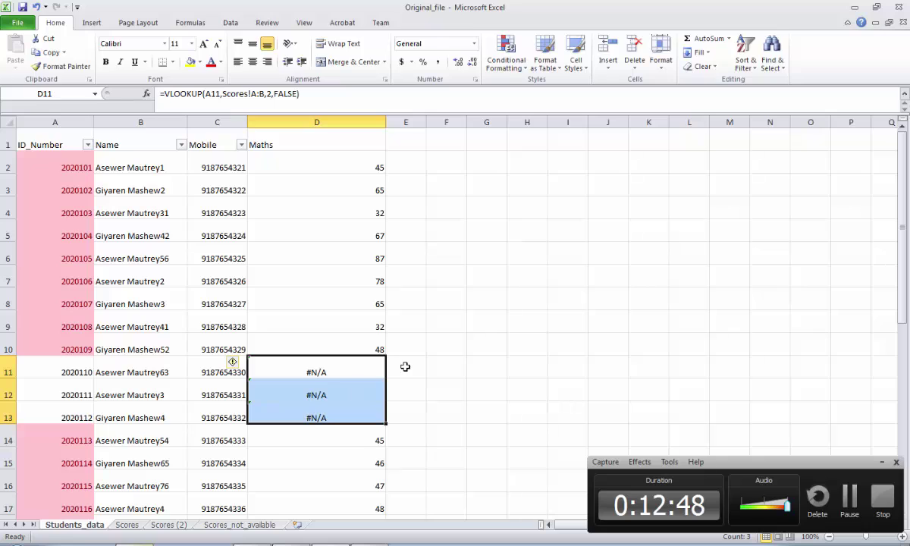
- Enter =IFERROR(D2,0) in cell E2
{"action": "left_click", "coordinate": [412, 162]}
{"action": "left_click", "coordinate": [245, 104]}
{"action": "type", "text": "=IFN"}
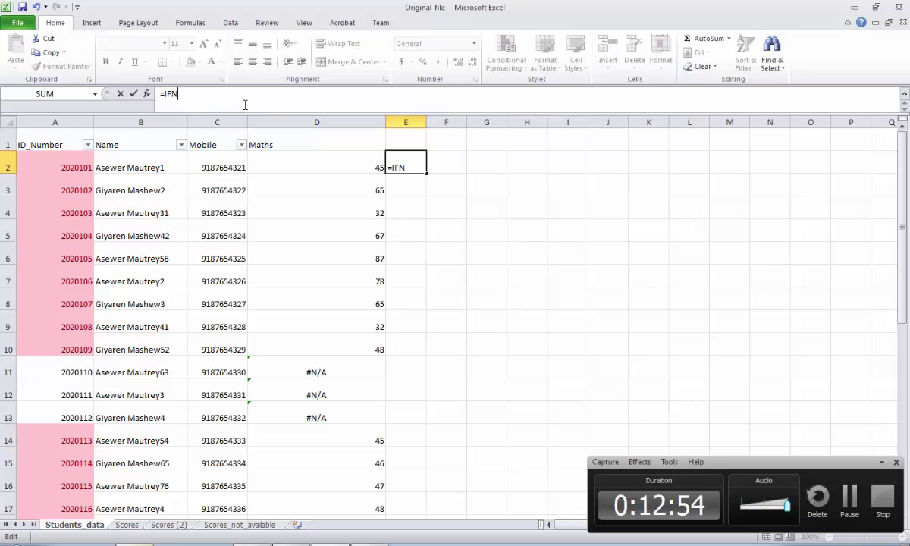
{"action": "type", "text": "A"}
{"action": "key", "text": "BackSpace"}
{"action": "key", "text": "BackSpace"}
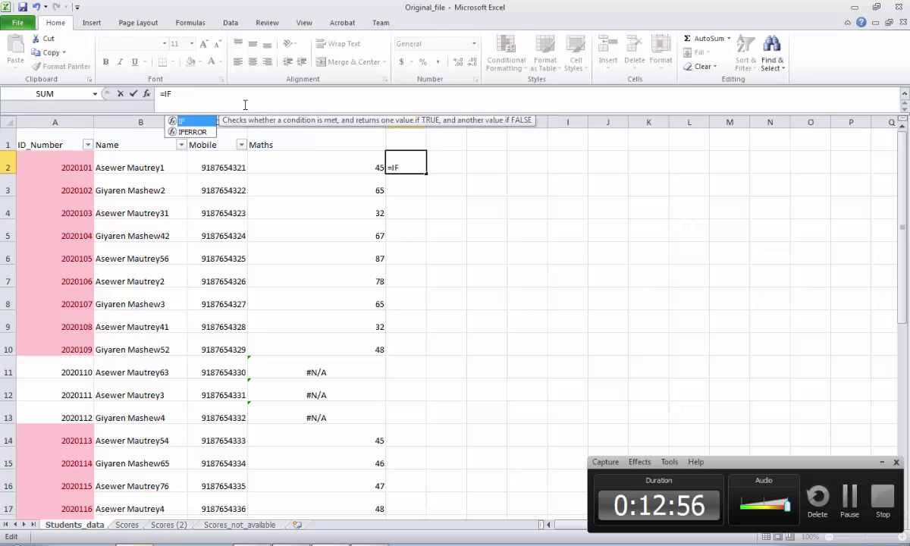
{"action": "double_click", "coordinate": [193, 131]}
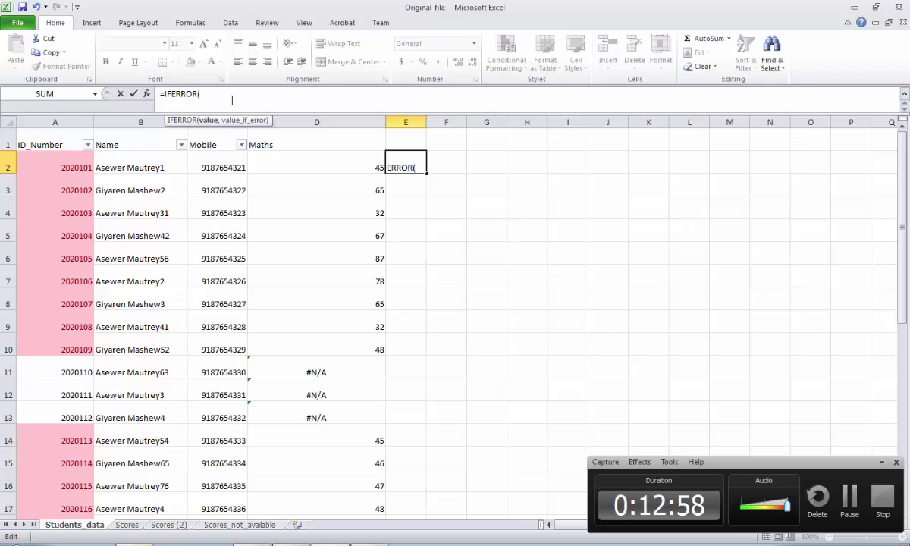
{"action": "left_click", "coordinate": [322, 159]}
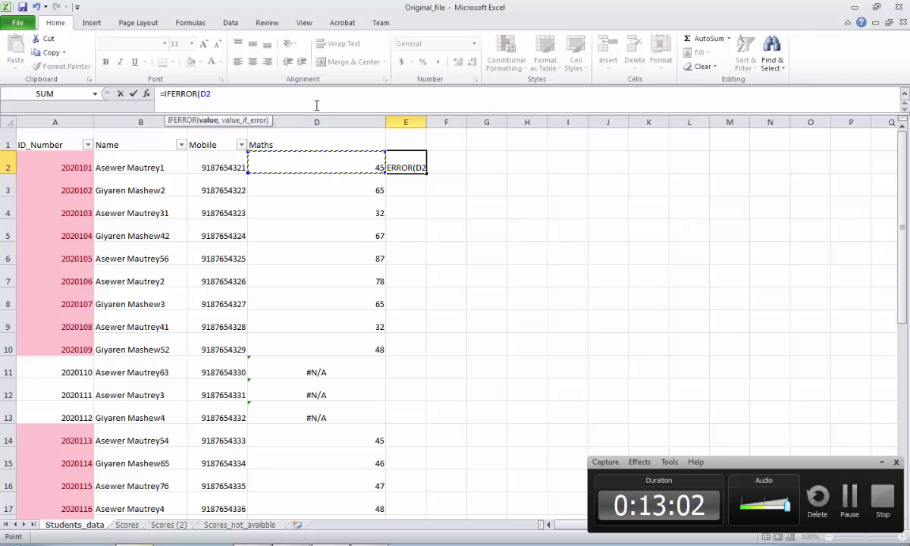
{"action": "type", "text": ",0)"}
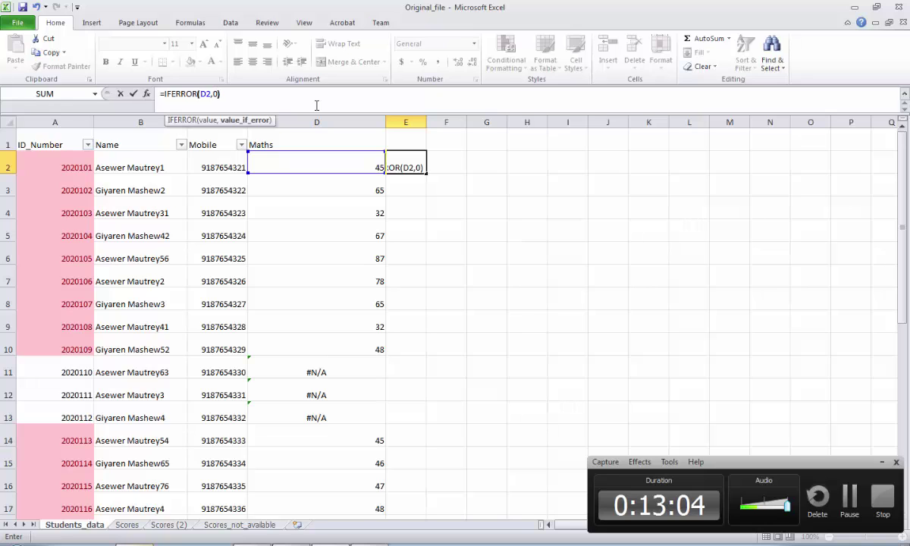
{"action": "key", "text": "Return"}
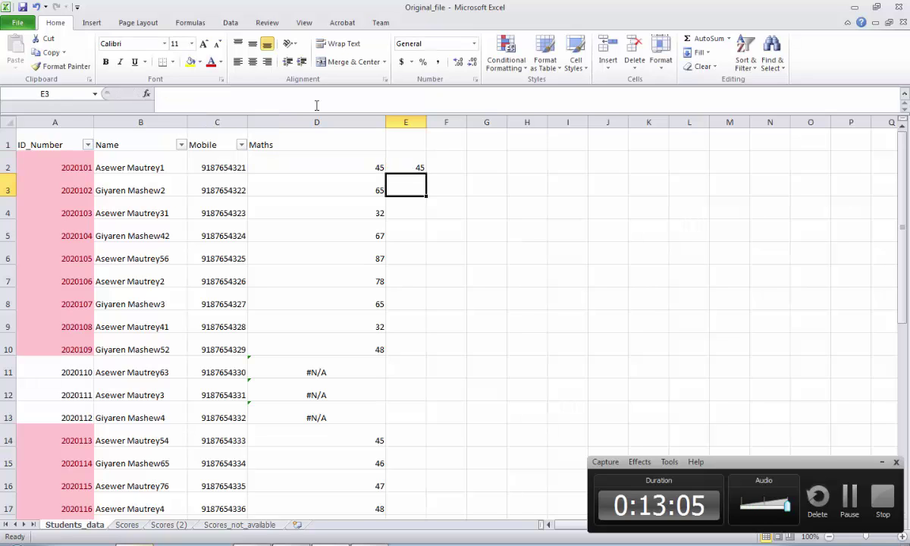
- Fill the IFERROR formula down column E to row 30 and select the three #N/A cells in D
{"action": "left_click", "coordinate": [418, 164]}
{"action": "left_click_drag", "start_coordinate": [426, 173], "coordinate": [421, 404]}
{"action": "scroll", "coordinate": [410, 335], "scroll_direction": "up", "scroll_amount": 4}
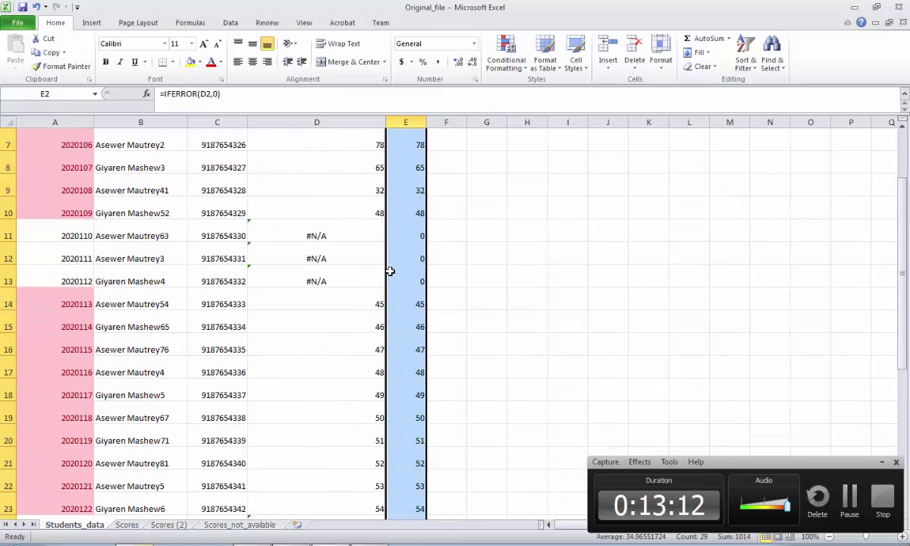
{"action": "scroll", "coordinate": [395, 266], "scroll_direction": "up", "scroll_amount": 2}
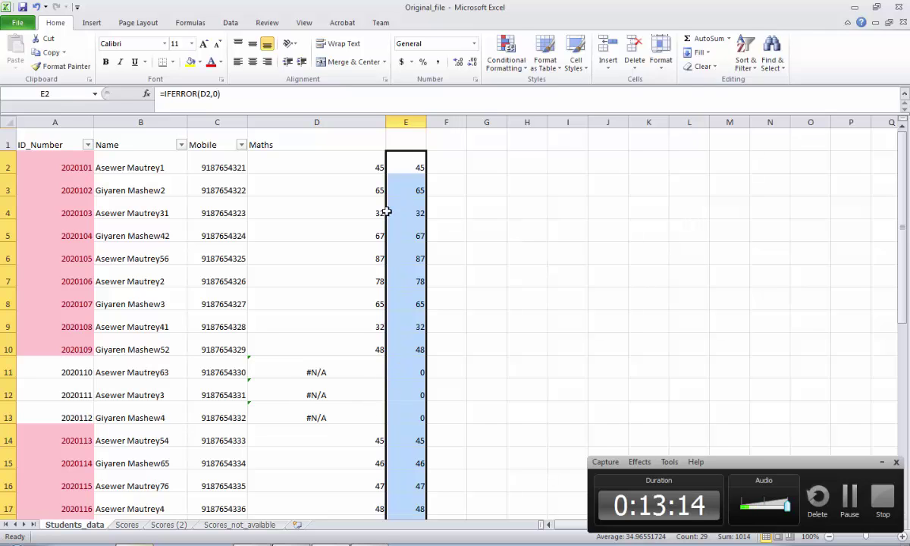
{"action": "left_click", "coordinate": [397, 144]}
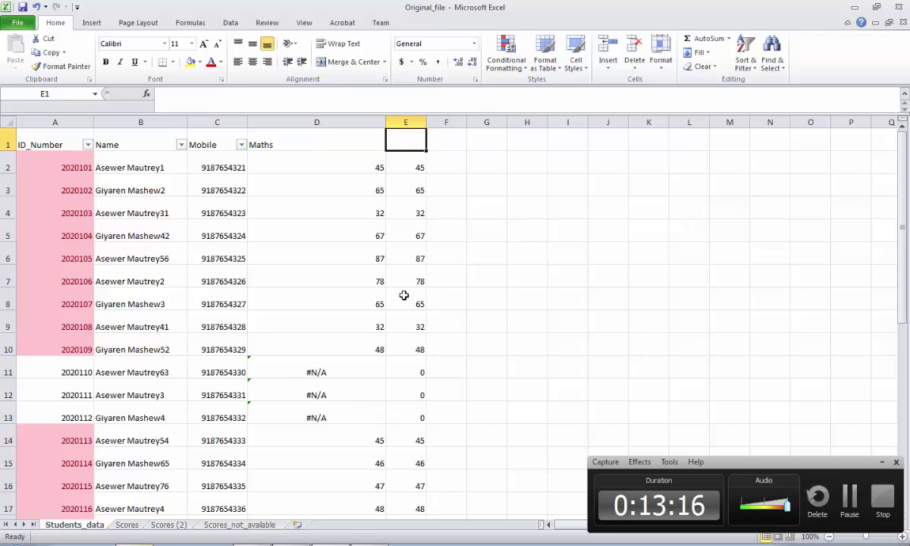
{"action": "scroll", "coordinate": [402, 364], "scroll_direction": "down", "scroll_amount": 4}
{"action": "scroll", "coordinate": [398, 393], "scroll_direction": "up", "scroll_amount": 4}
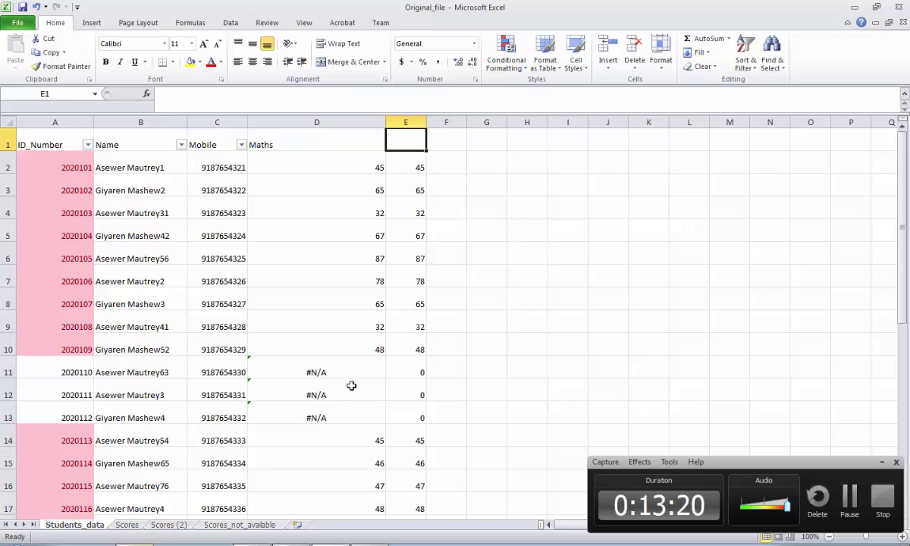
{"action": "left_click_drag", "start_coordinate": [293, 376], "coordinate": [311, 414]}
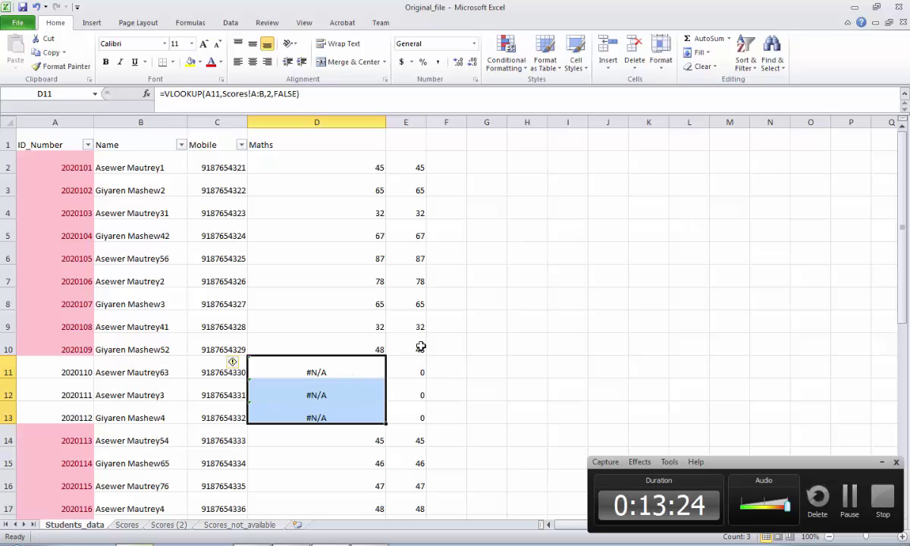
- Copy column E and paste it into column F as values only
{"action": "left_click", "coordinate": [410, 162]}
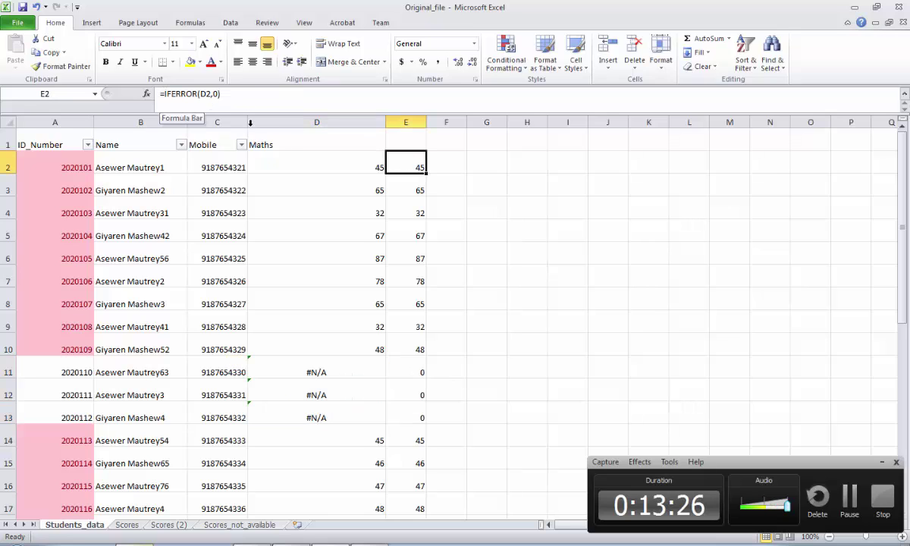
{"action": "left_click", "coordinate": [406, 122]}
{"action": "right_click", "coordinate": [407, 124]}
{"action": "left_click", "coordinate": [431, 146]}
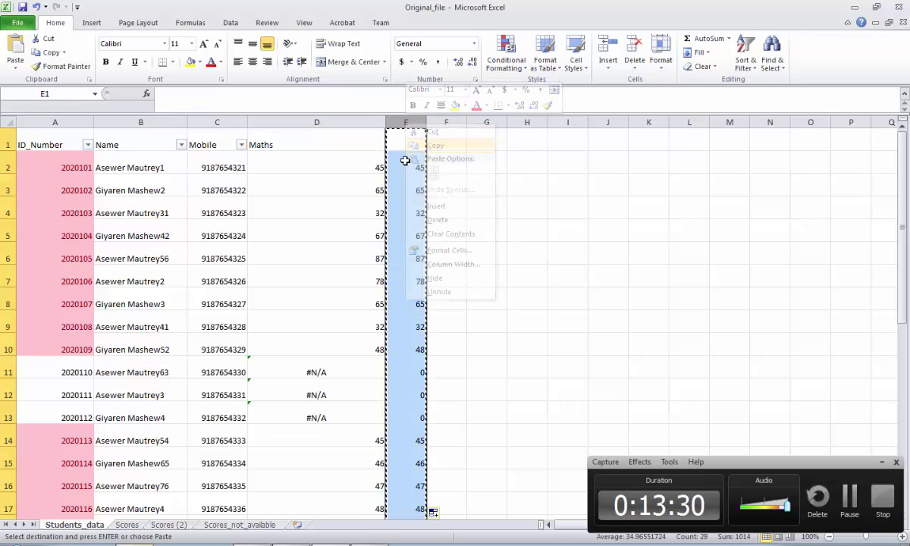
{"action": "left_click", "coordinate": [445, 123]}
{"action": "right_click", "coordinate": [446, 125]}
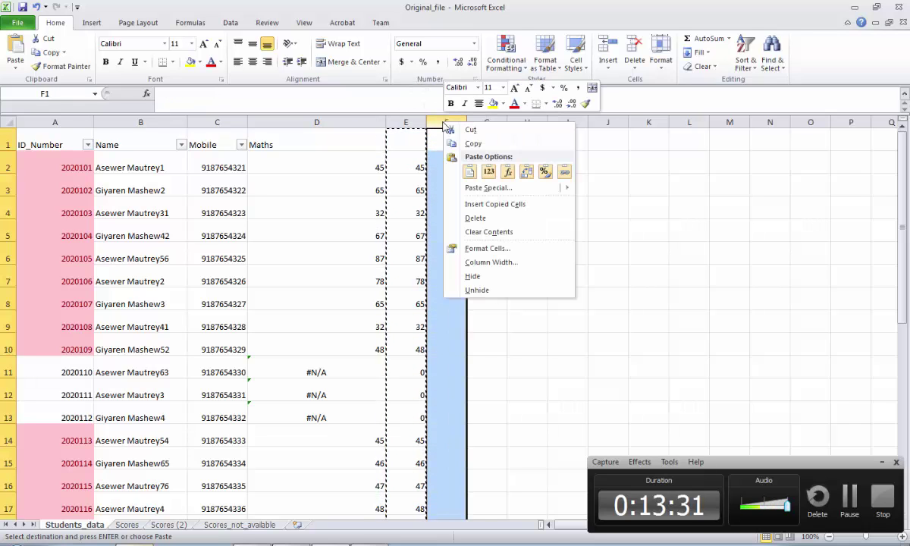
{"action": "left_click", "coordinate": [489, 173]}
- Head column F 'Score', paste onto columns D:E, and select ID 2020111
{"action": "left_click", "coordinate": [450, 138]}
{"action": "key", "text": "ctrl+c"}
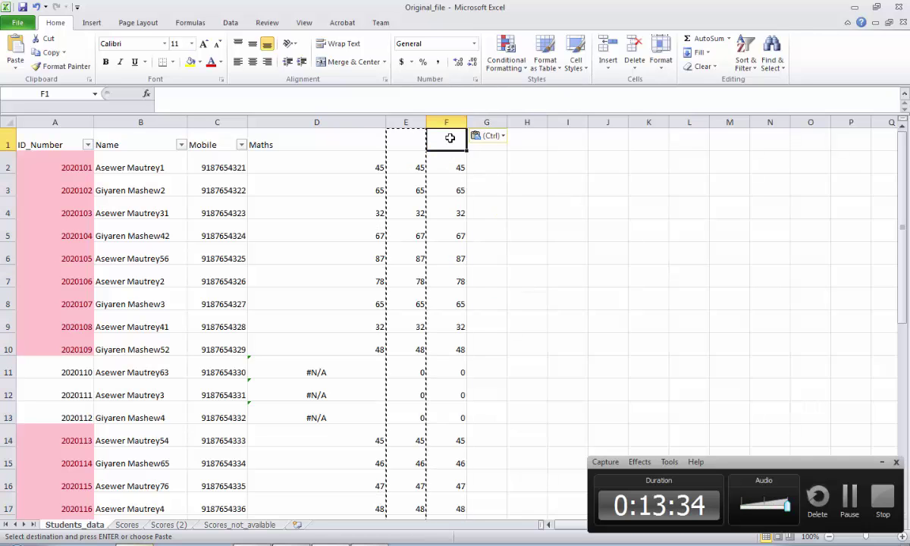
{"action": "type", "text": "Sco"}
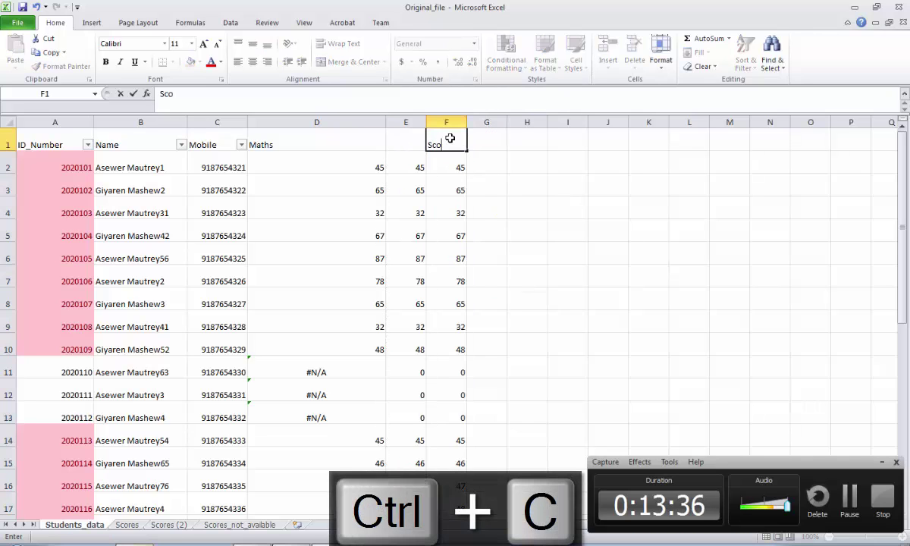
{"action": "type", "text": "re"}
{"action": "key", "text": "Return"}
{"action": "left_click_drag", "start_coordinate": [317, 122], "coordinate": [406, 123]}
{"action": "key", "text": "ctrl+v"}
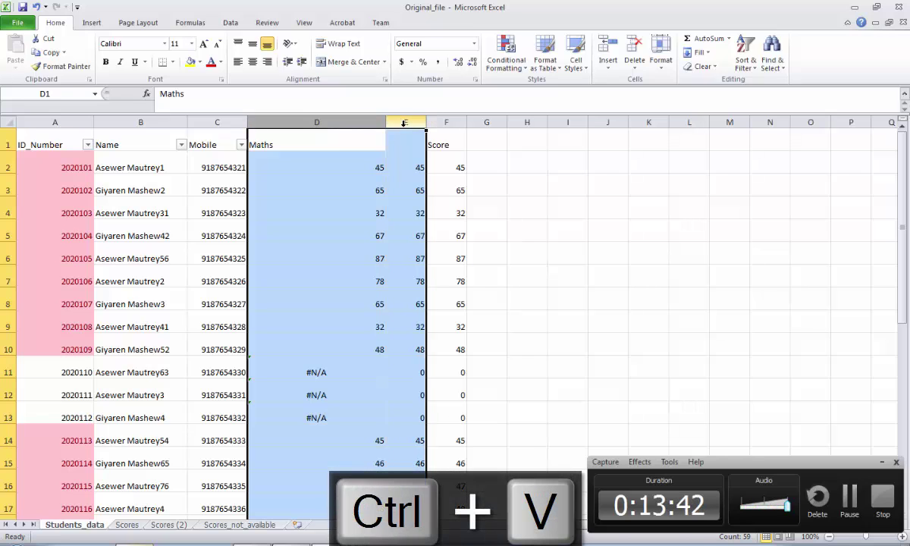
{"action": "left_click", "coordinate": [67, 395]}
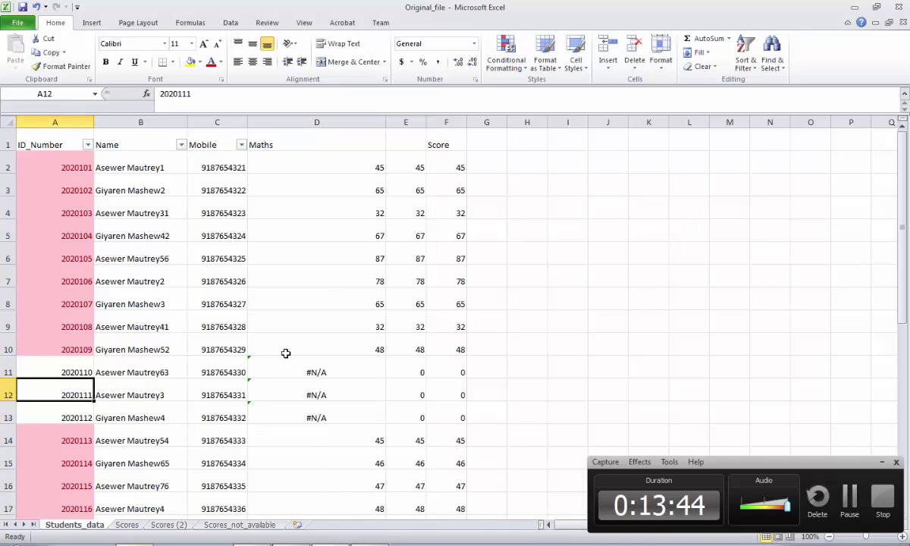
- Copy ID 2020111 to Scores A21 with Maths 35, then check its Students_data results
{"action": "scroll", "coordinate": [217, 372], "scroll_direction": "down", "scroll_amount": 2}
{"action": "key", "text": "ctrl+c"}
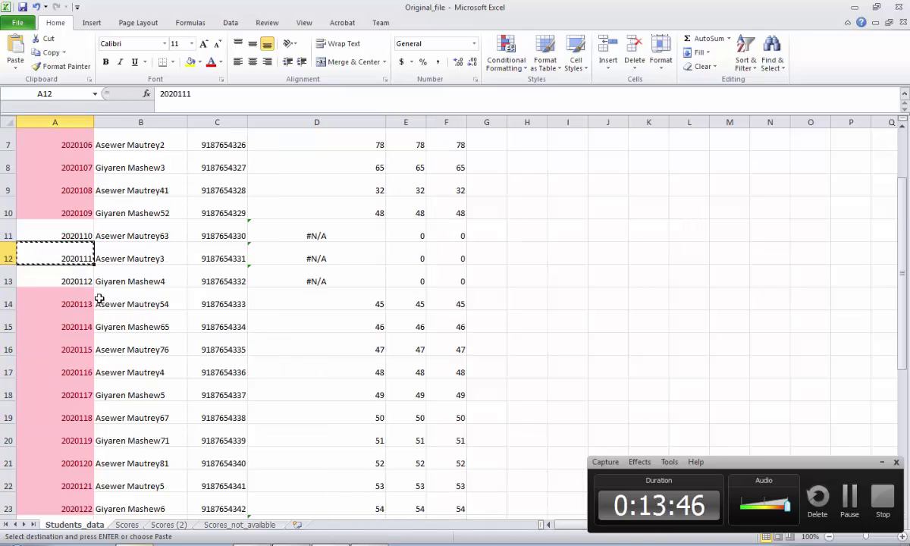
{"action": "left_click", "coordinate": [127, 525]}
{"action": "left_click", "coordinate": [46, 388]}
{"action": "key", "text": "ctrl+v"}
{"action": "left_click", "coordinate": [119, 385]}
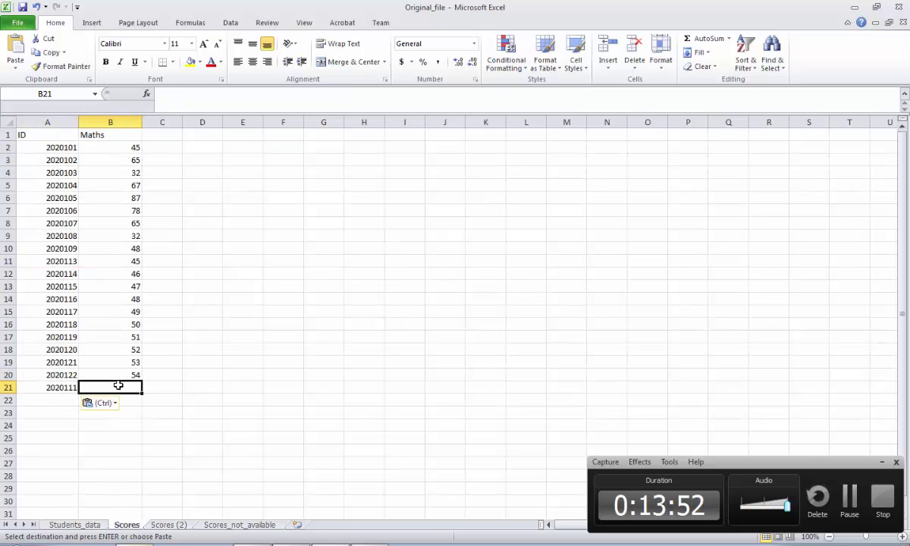
{"action": "type", "text": "35"}
{"action": "left_click", "coordinate": [129, 414]}
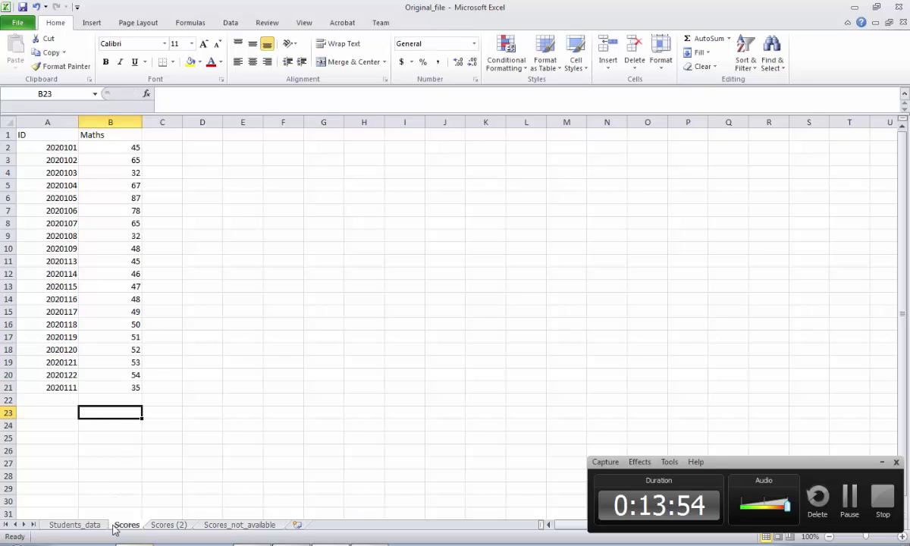
{"action": "left_click", "coordinate": [97, 528]}
{"action": "left_click_drag", "start_coordinate": [304, 257], "coordinate": [447, 257]}
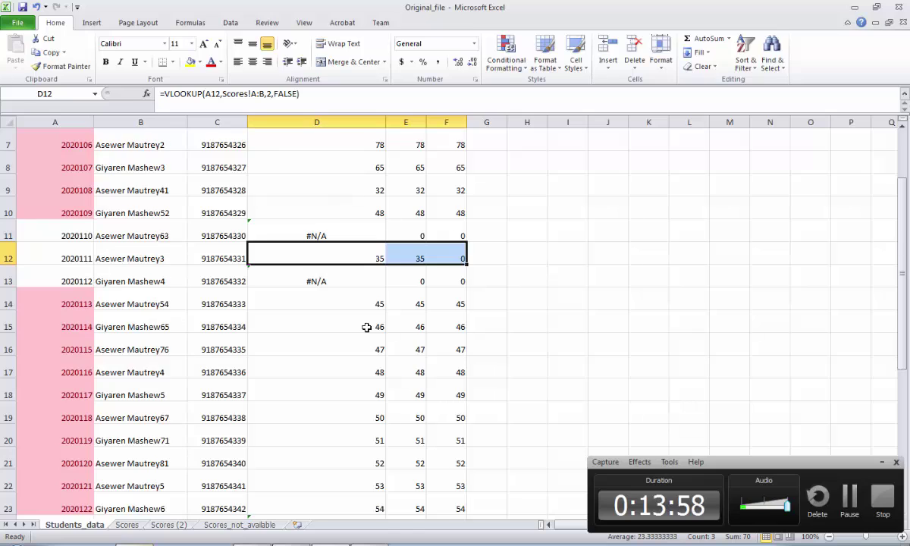